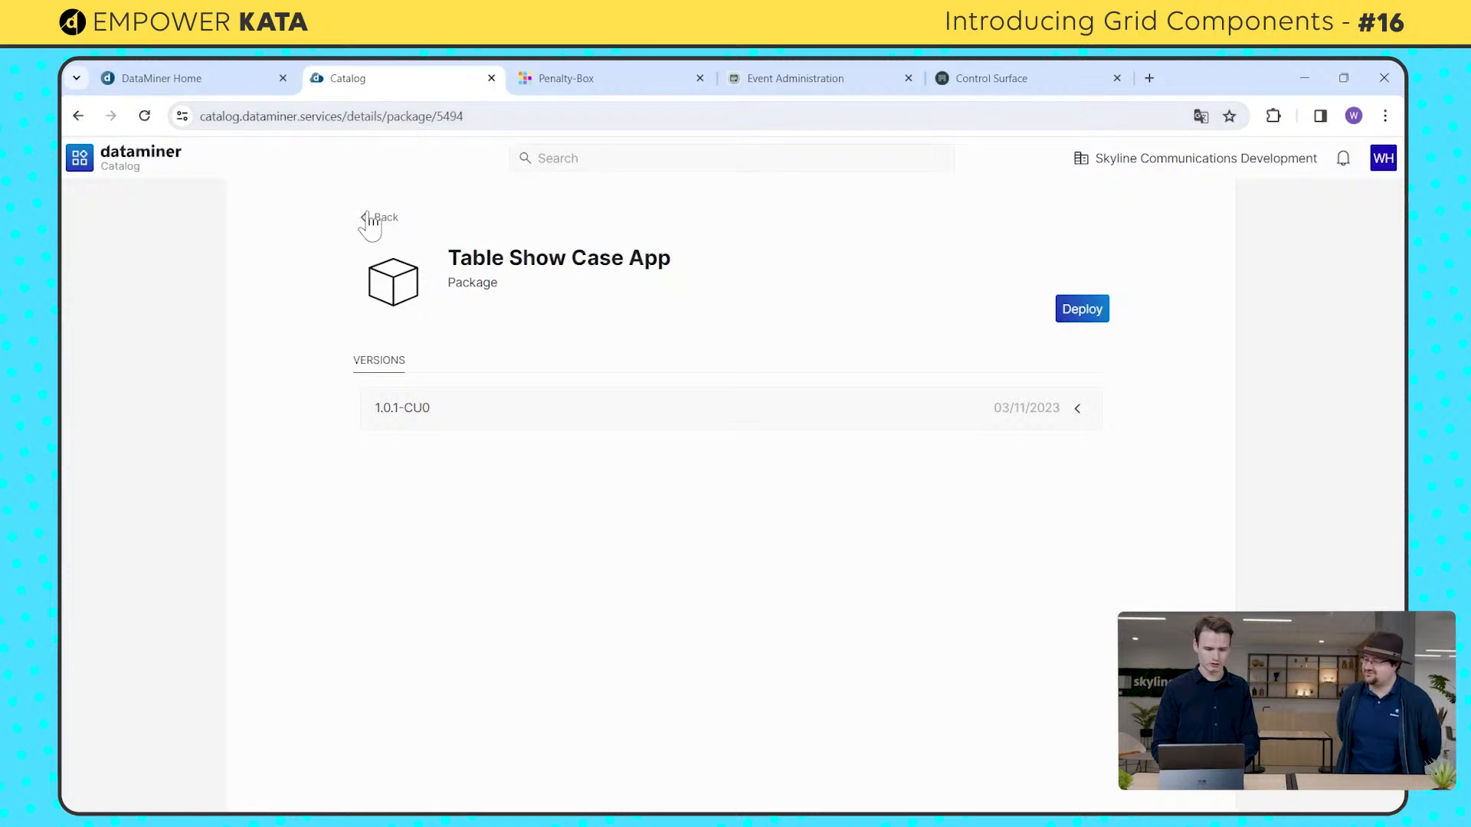
Step: Return to the catalog overview, search for "table", and open the Table Show Case App package
left_click_drag(448, 257, 536, 253)
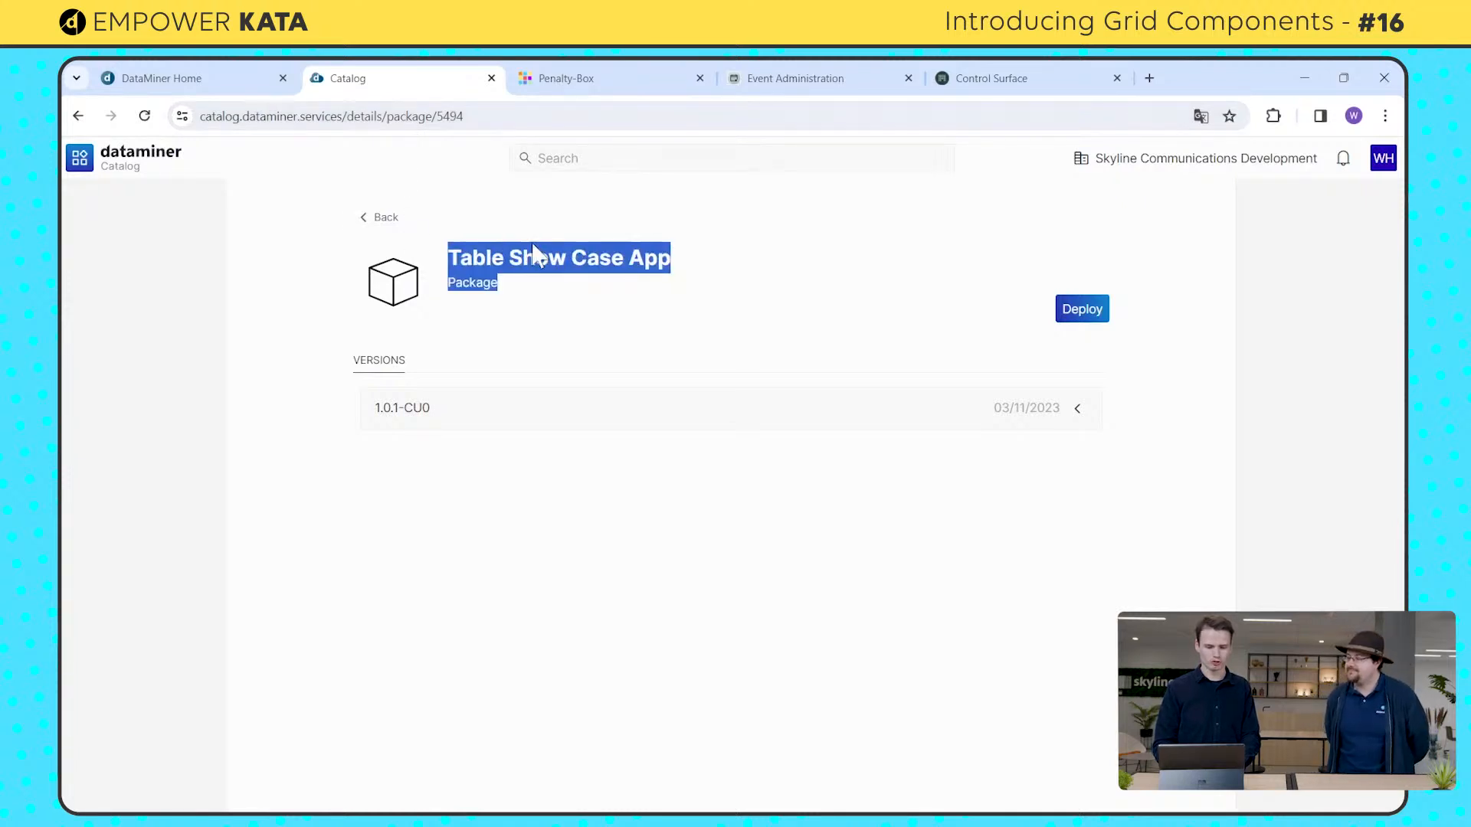
left_click(382, 221)
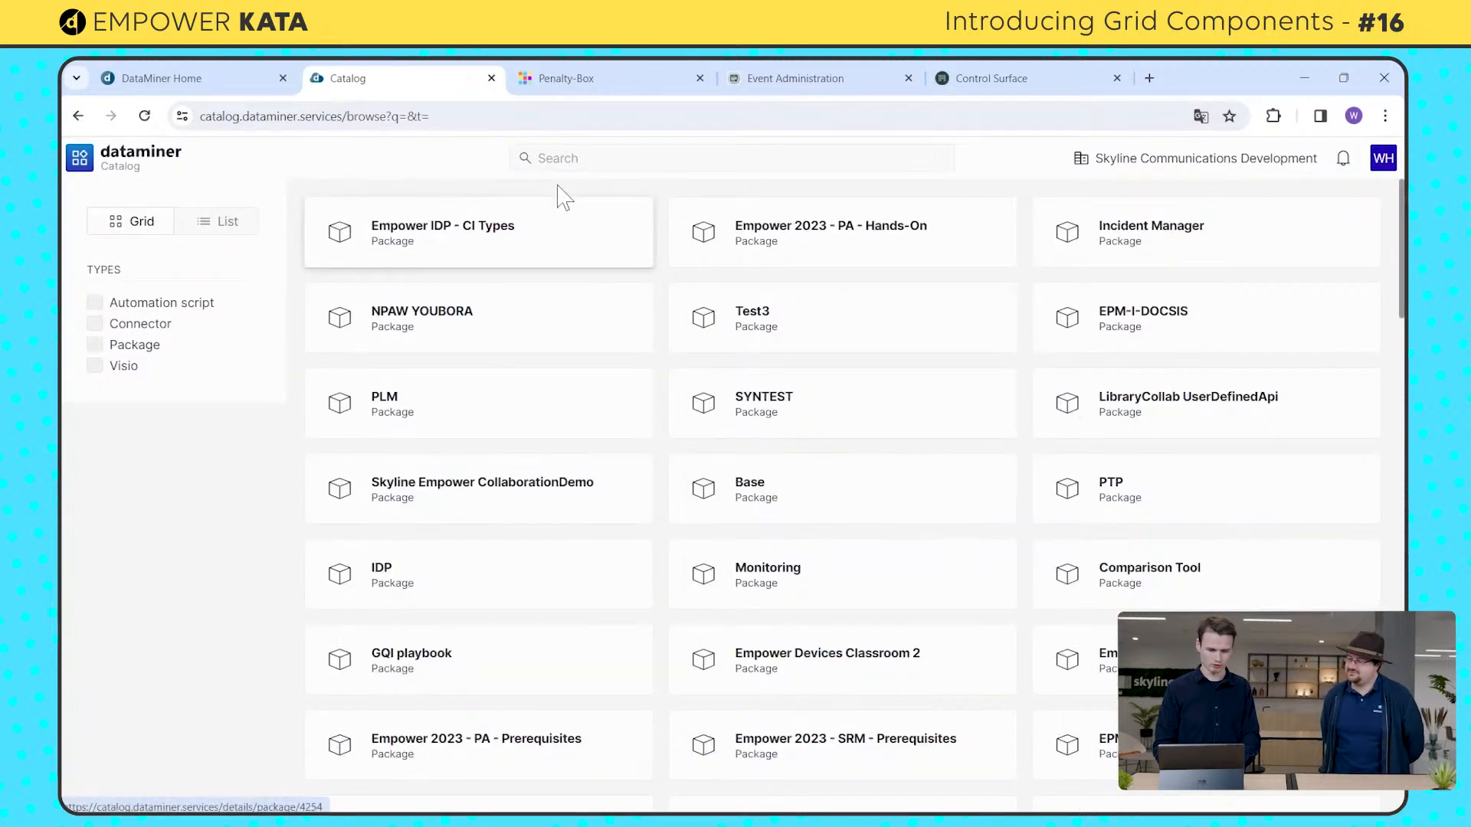
left_click(572, 169)
type("tale")
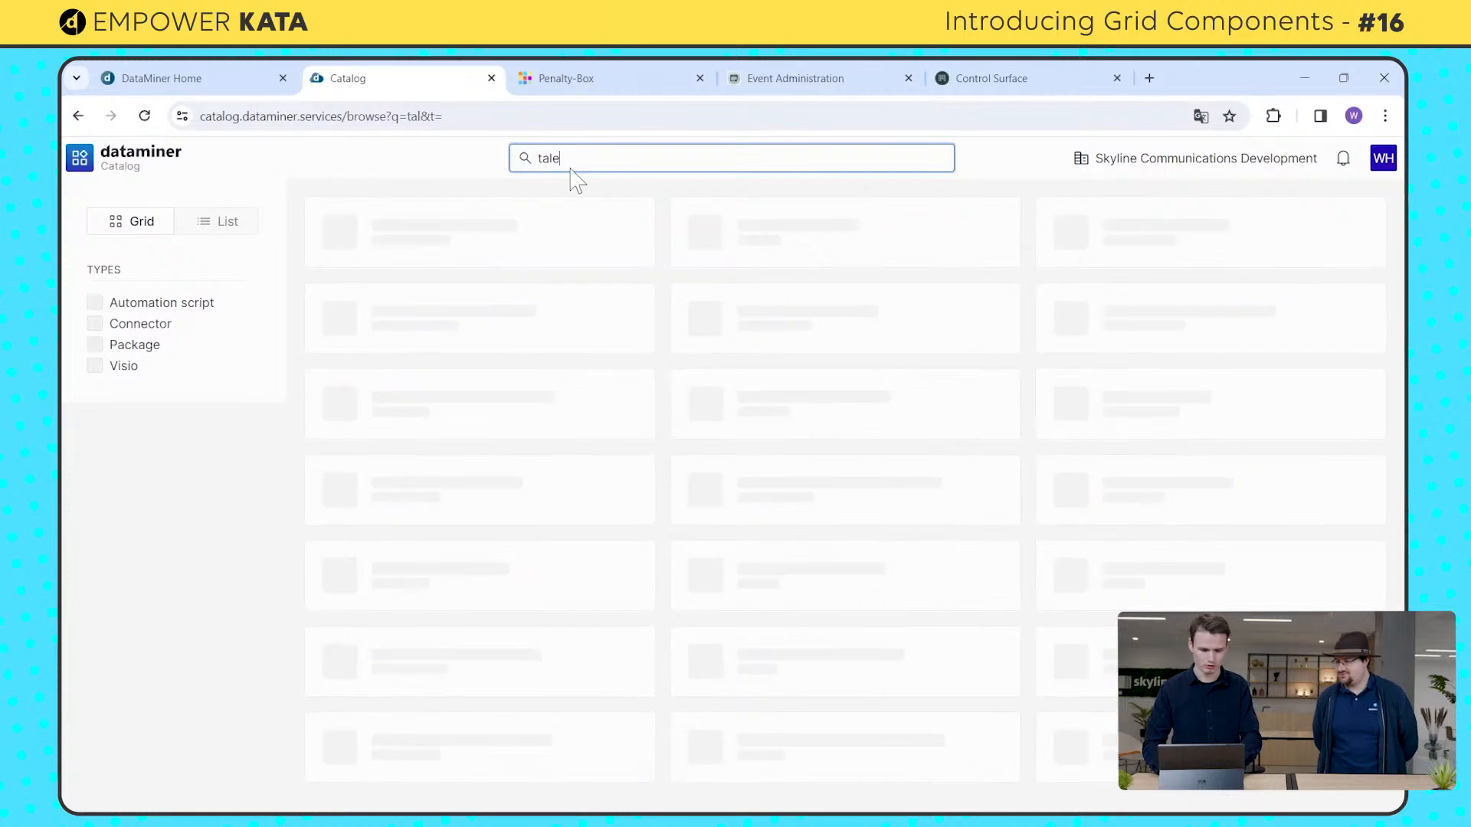
key("BackSpace")
key("BackSpace")
type("ble")
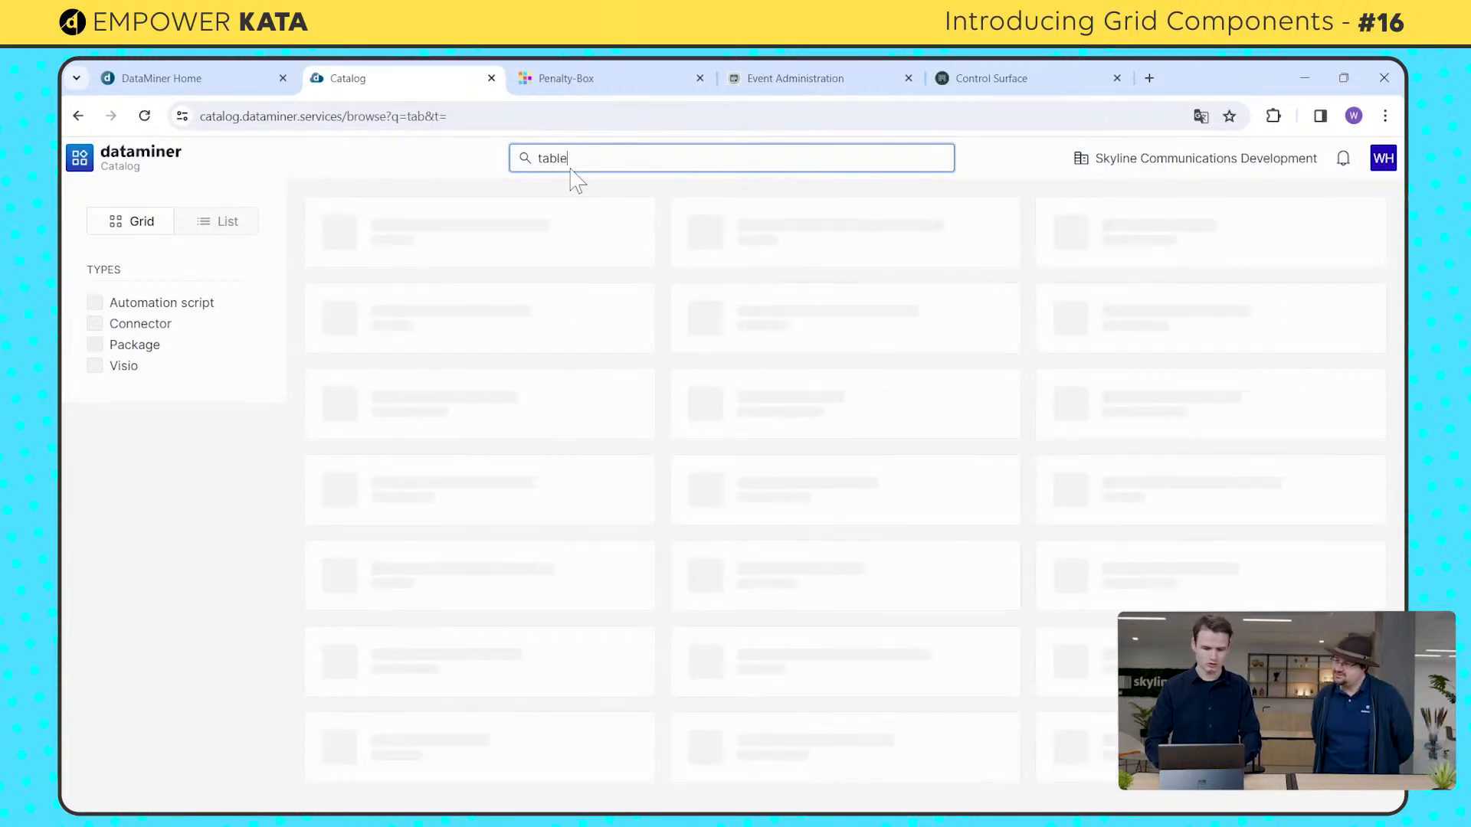
left_click(510, 255)
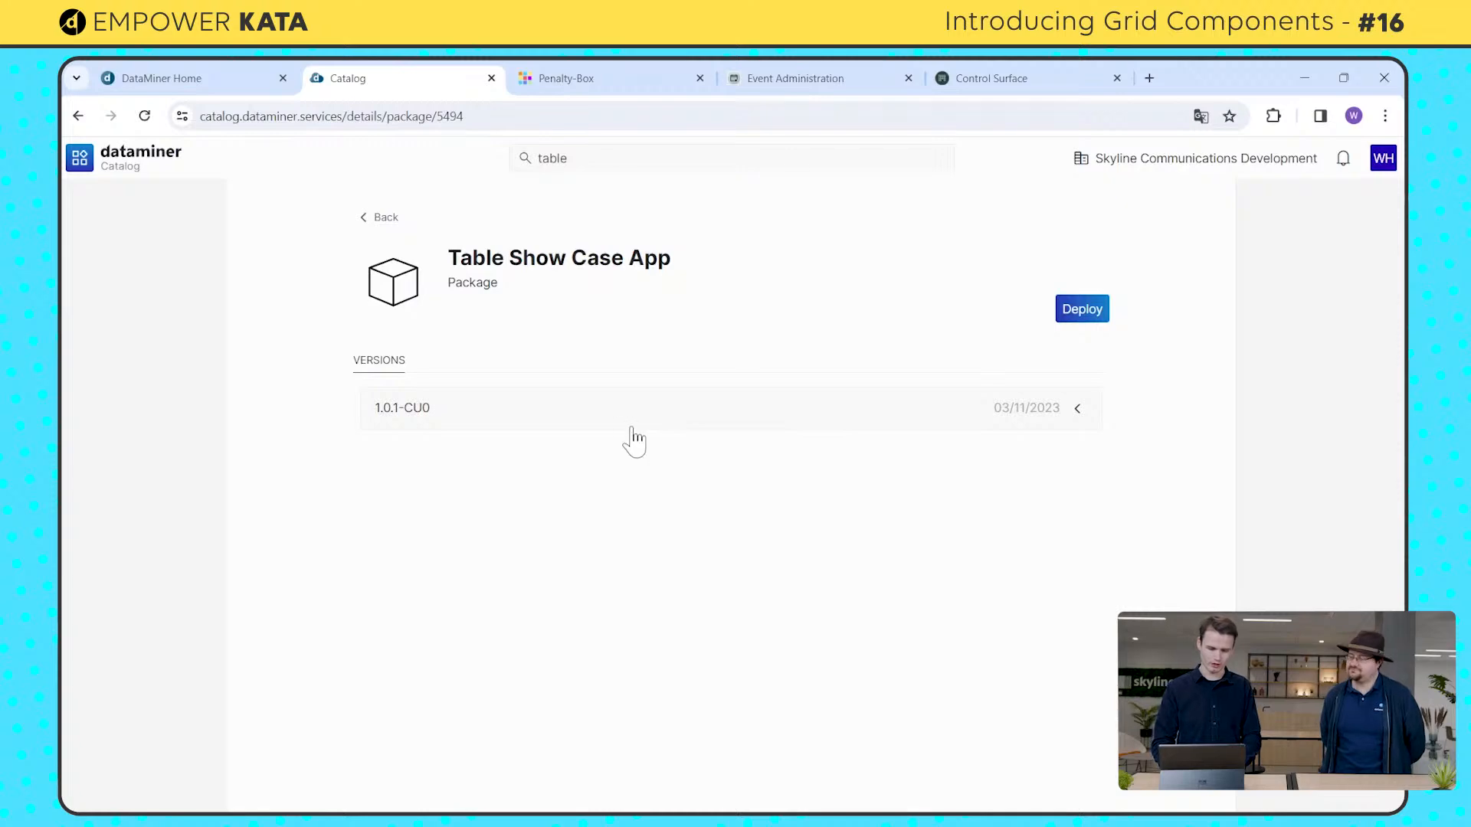
Step: Review the deployment options for package version 1.0.1-CU0, dismiss them without deploying, and view the apps on DataMiner Home
left_click(632, 429)
left_click(401, 501)
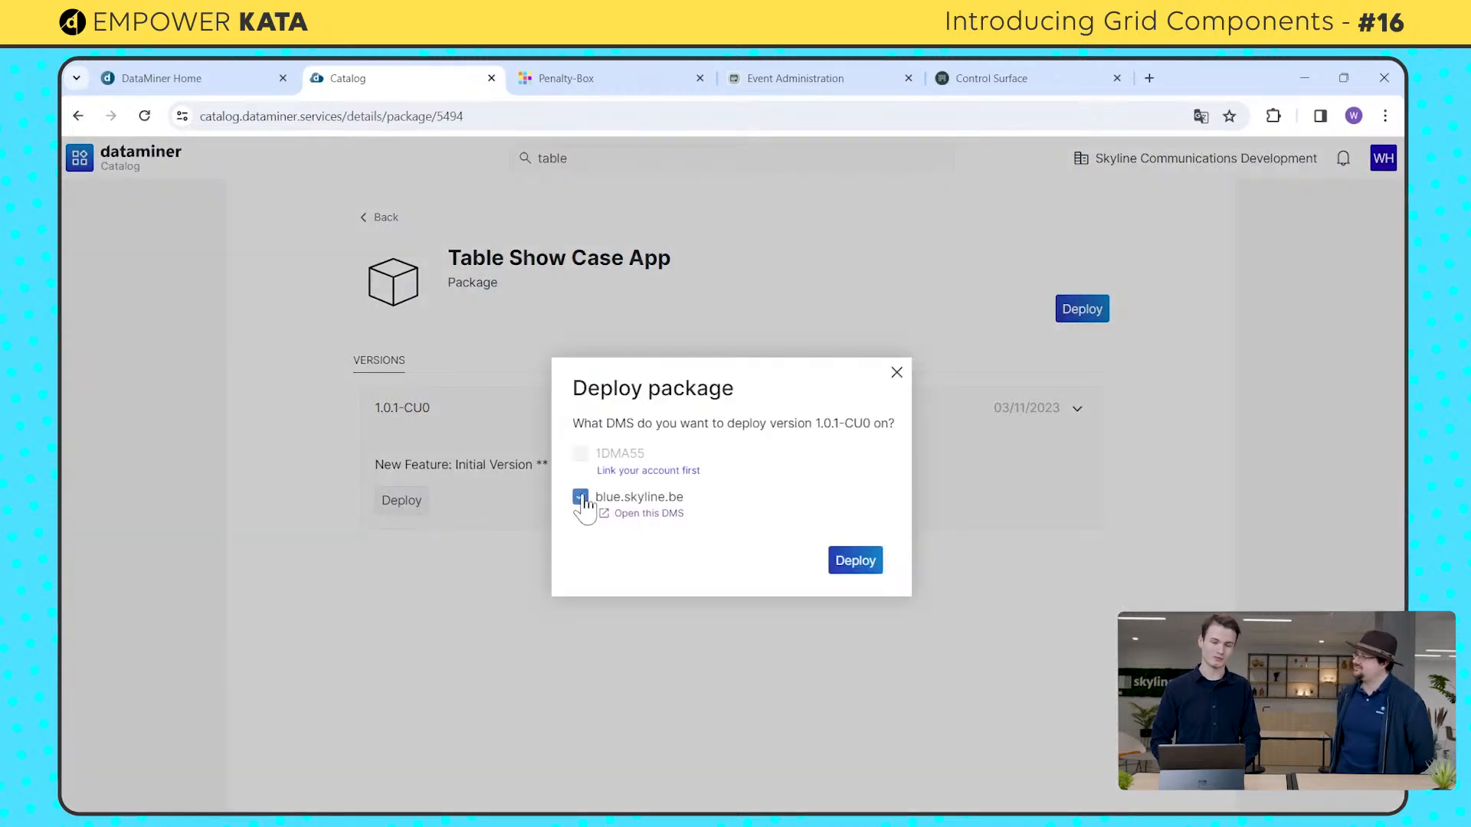
left_click(897, 382)
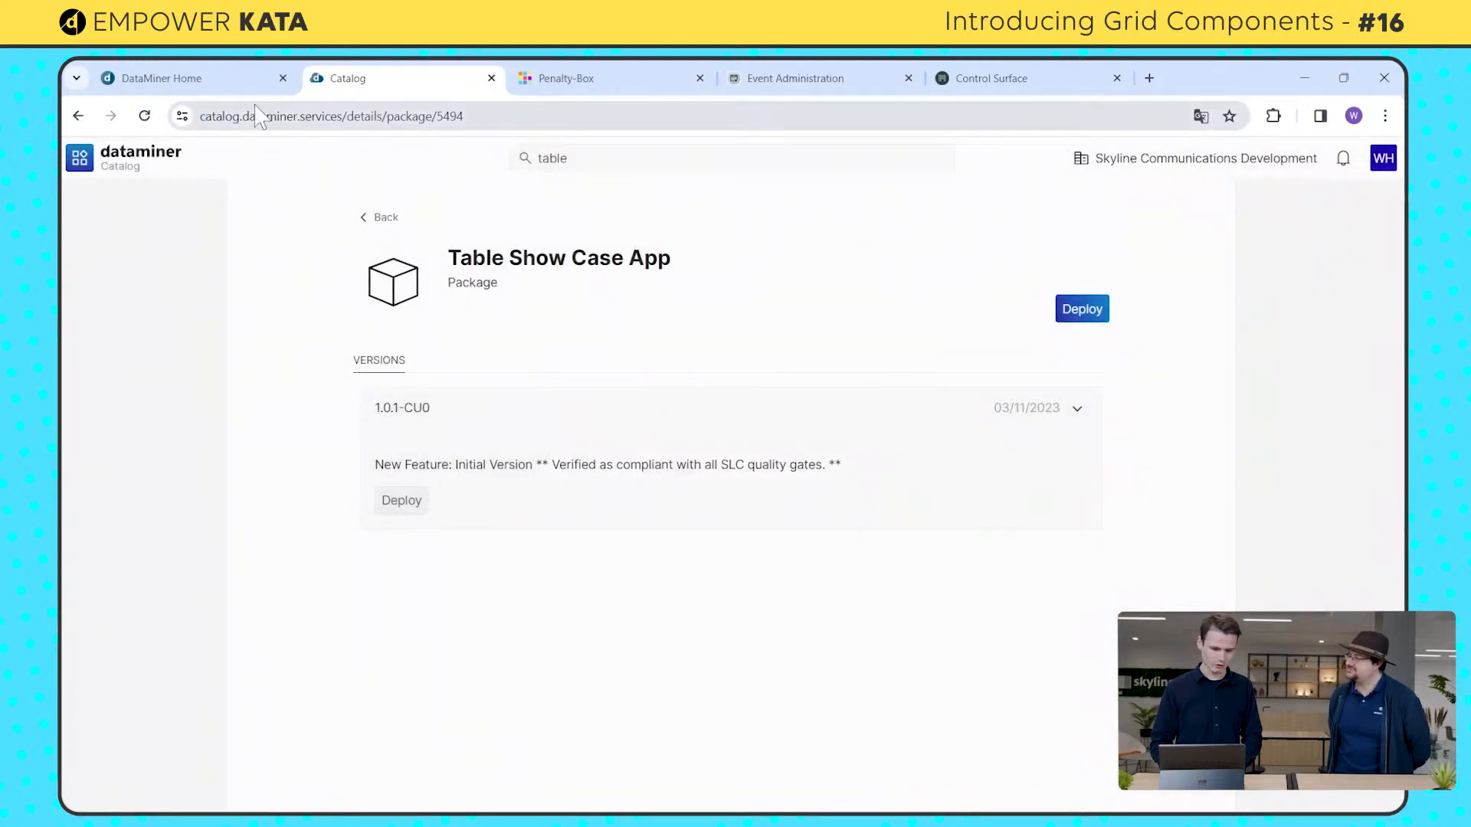
left_click(216, 81)
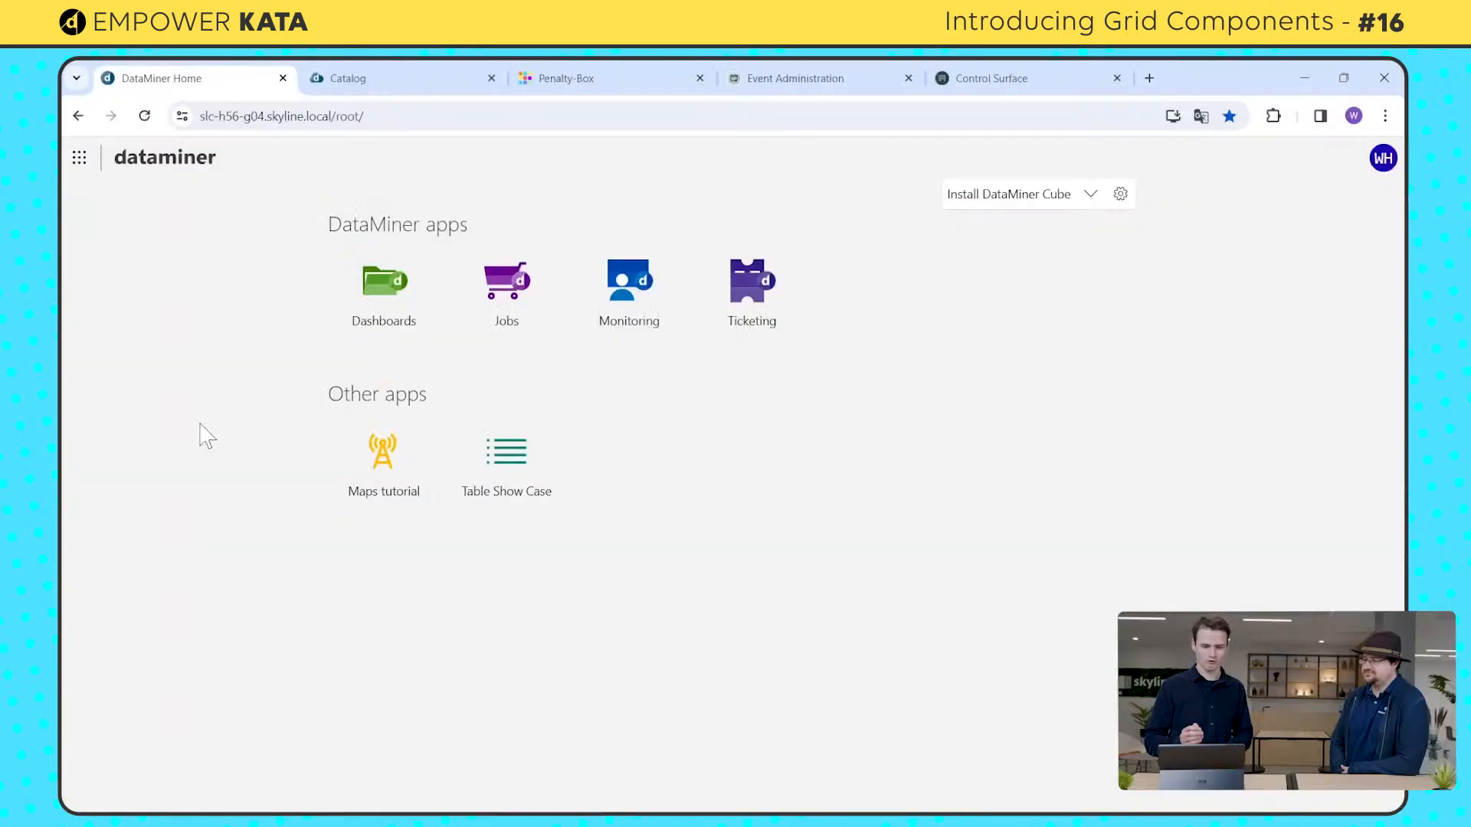
Step: Switch to the Penalty-Box app and view the services grid's second page before returning to its first page
left_click(581, 78)
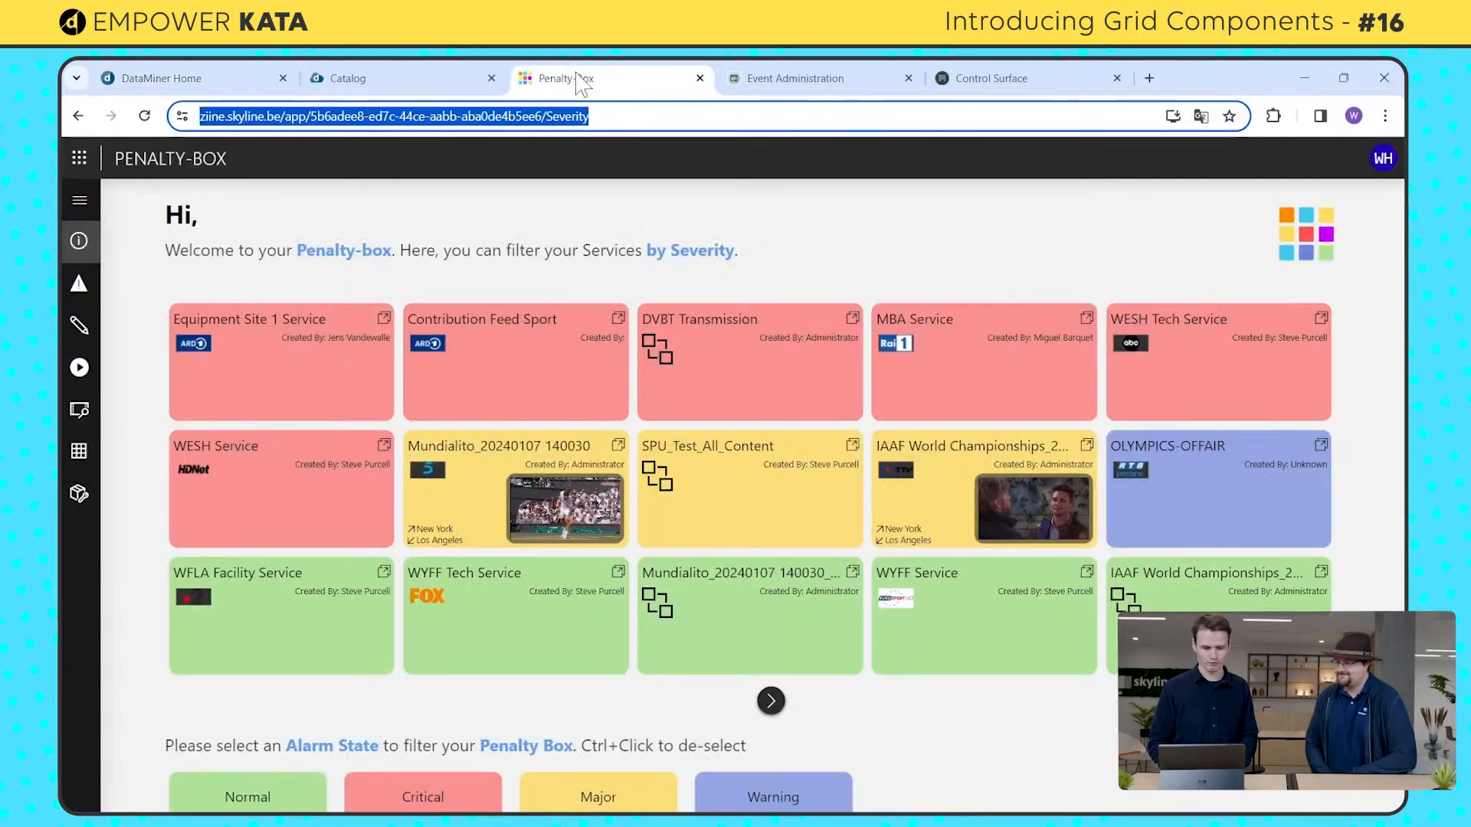
left_click(412, 222)
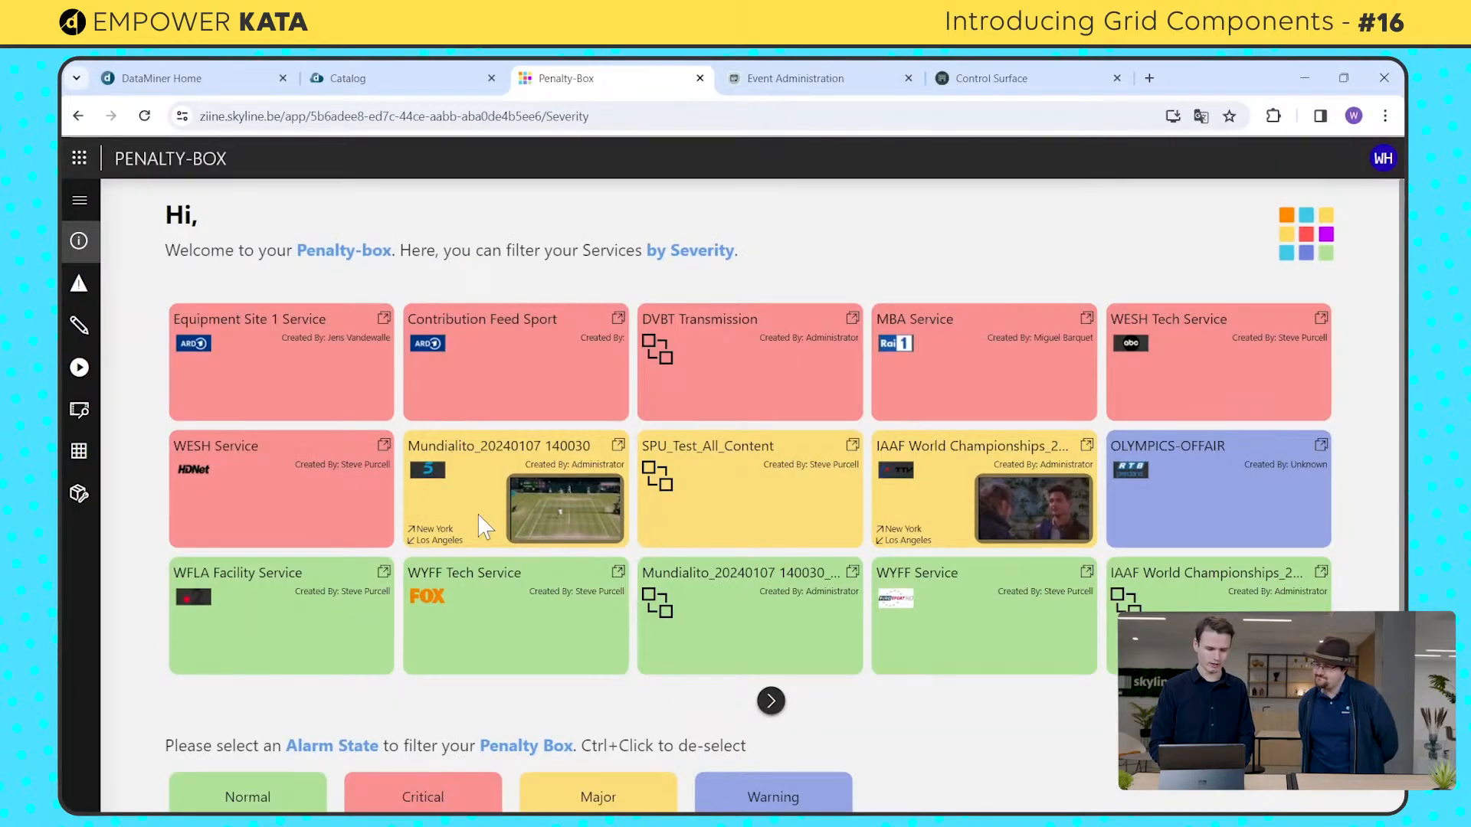
left_click(770, 700)
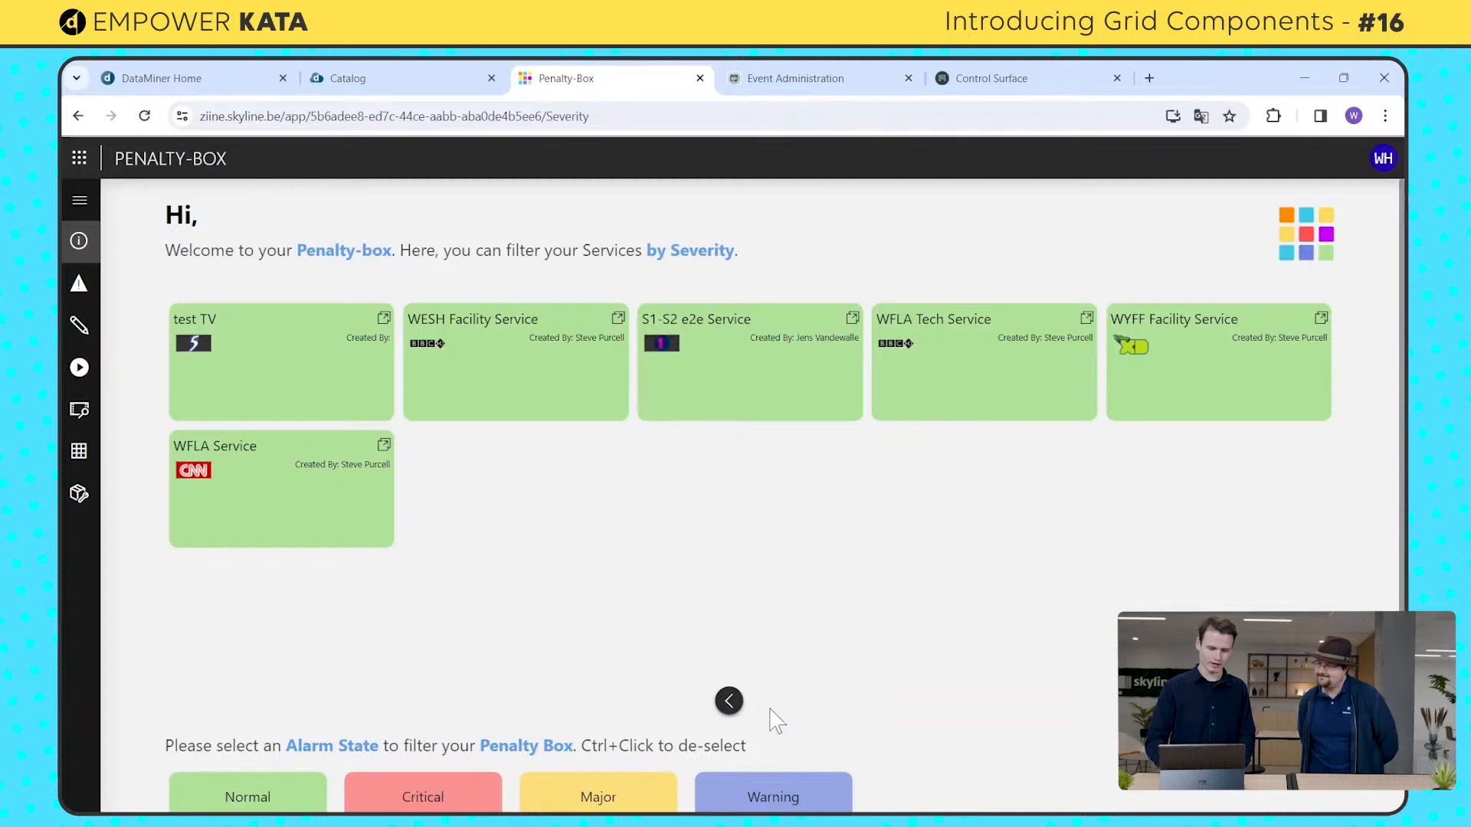
left_click(728, 701)
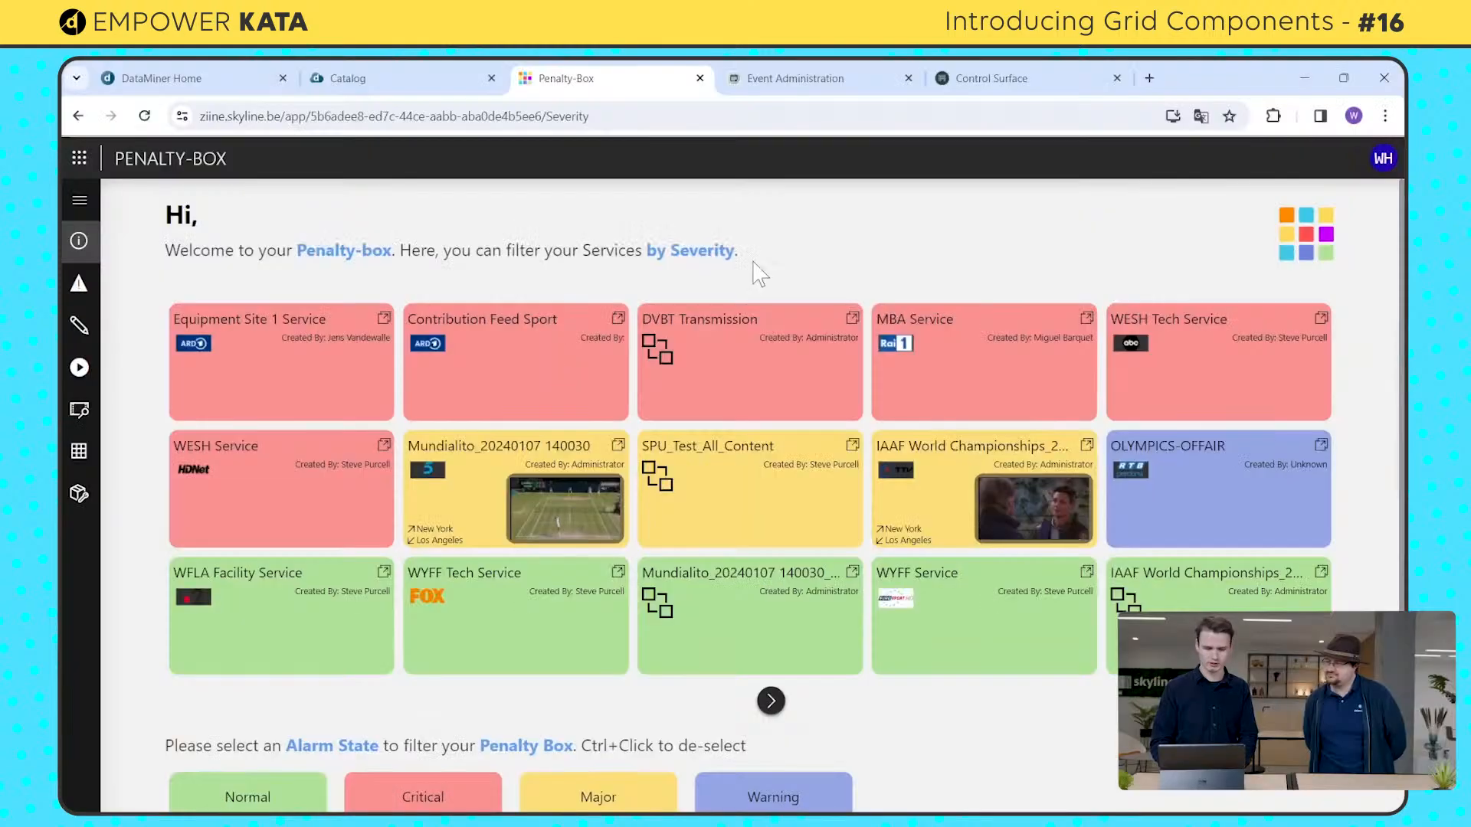
Step: Examine the Next 5 events grid in the Event Administration app and the sources and destinations grids in Control Surface
left_click(818, 90)
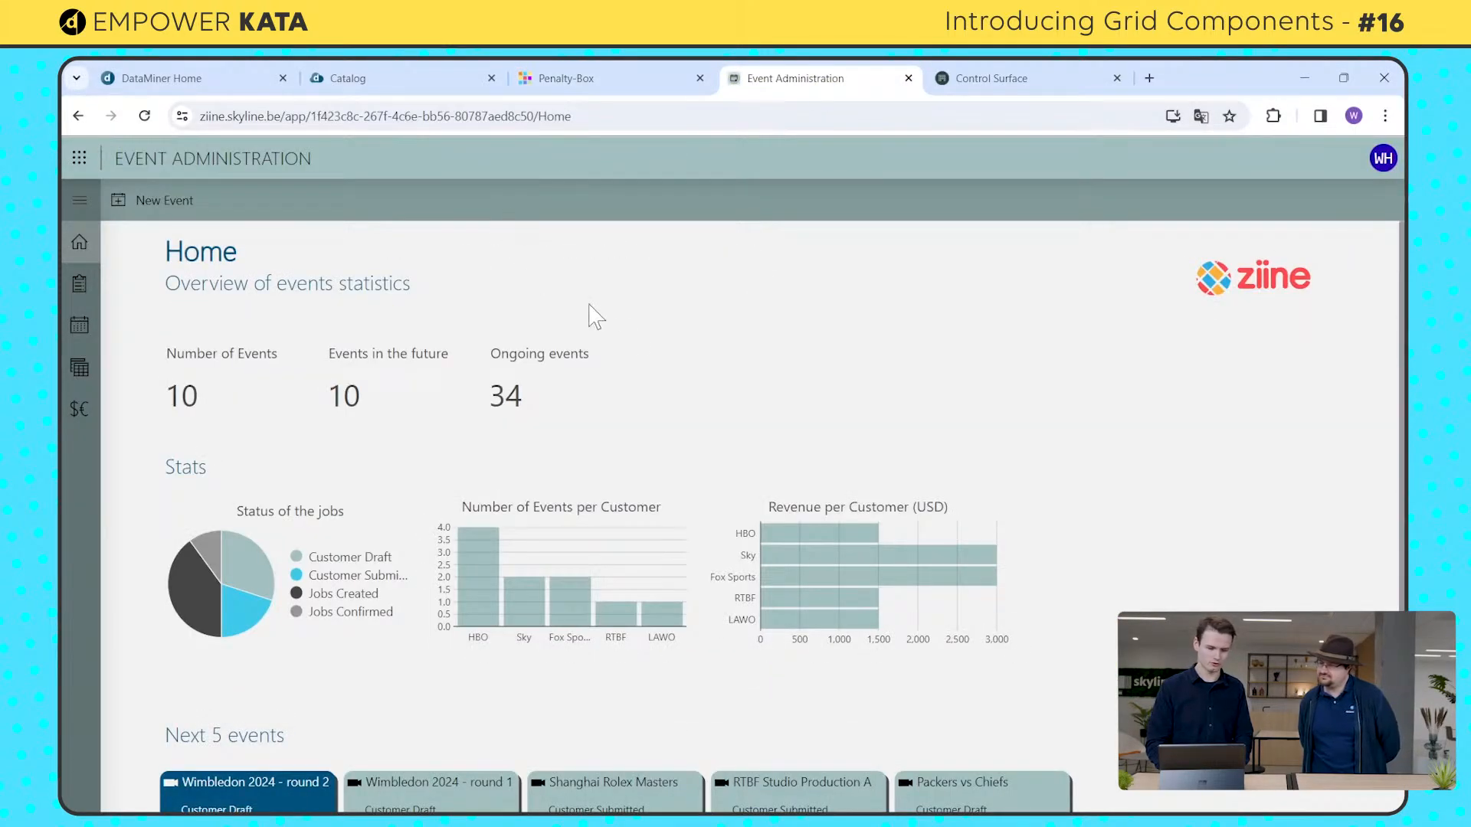
scroll(724, 409, "down", 1)
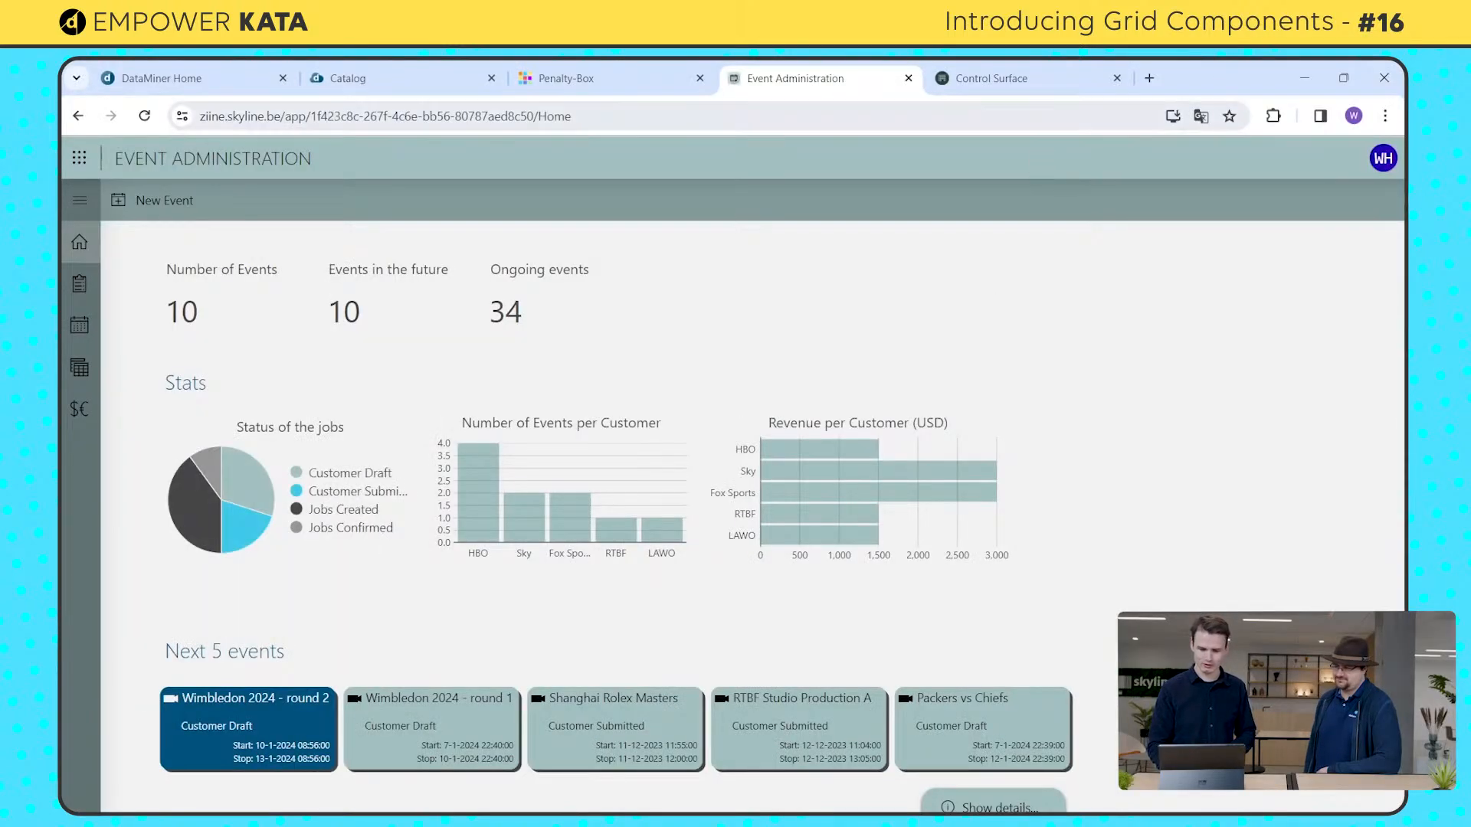
left_click(1022, 97)
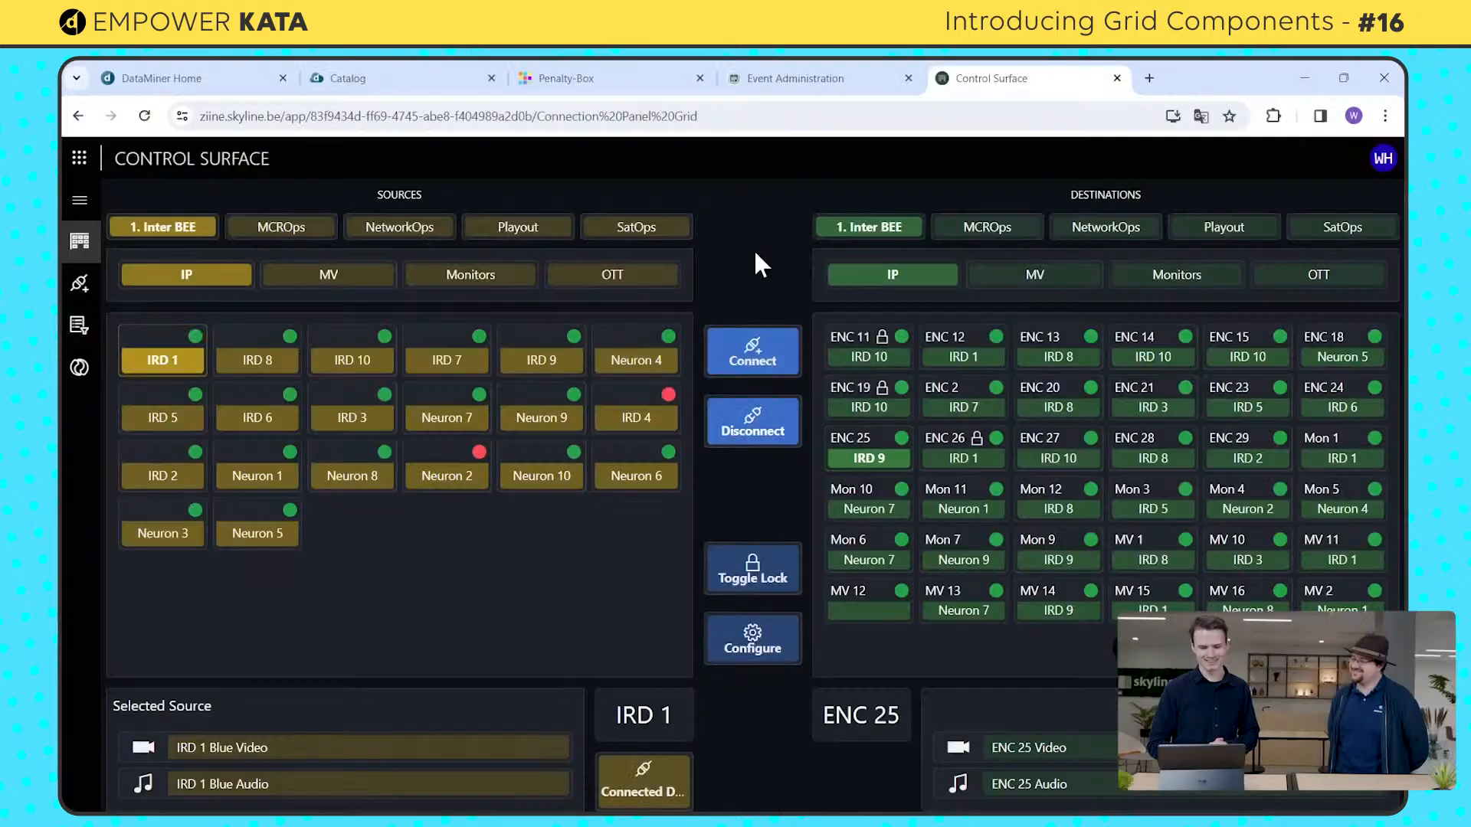
Step: Create a new application from DataMiner Home, dismiss the translation offer, and name the application "kata demo"
left_click(227, 95)
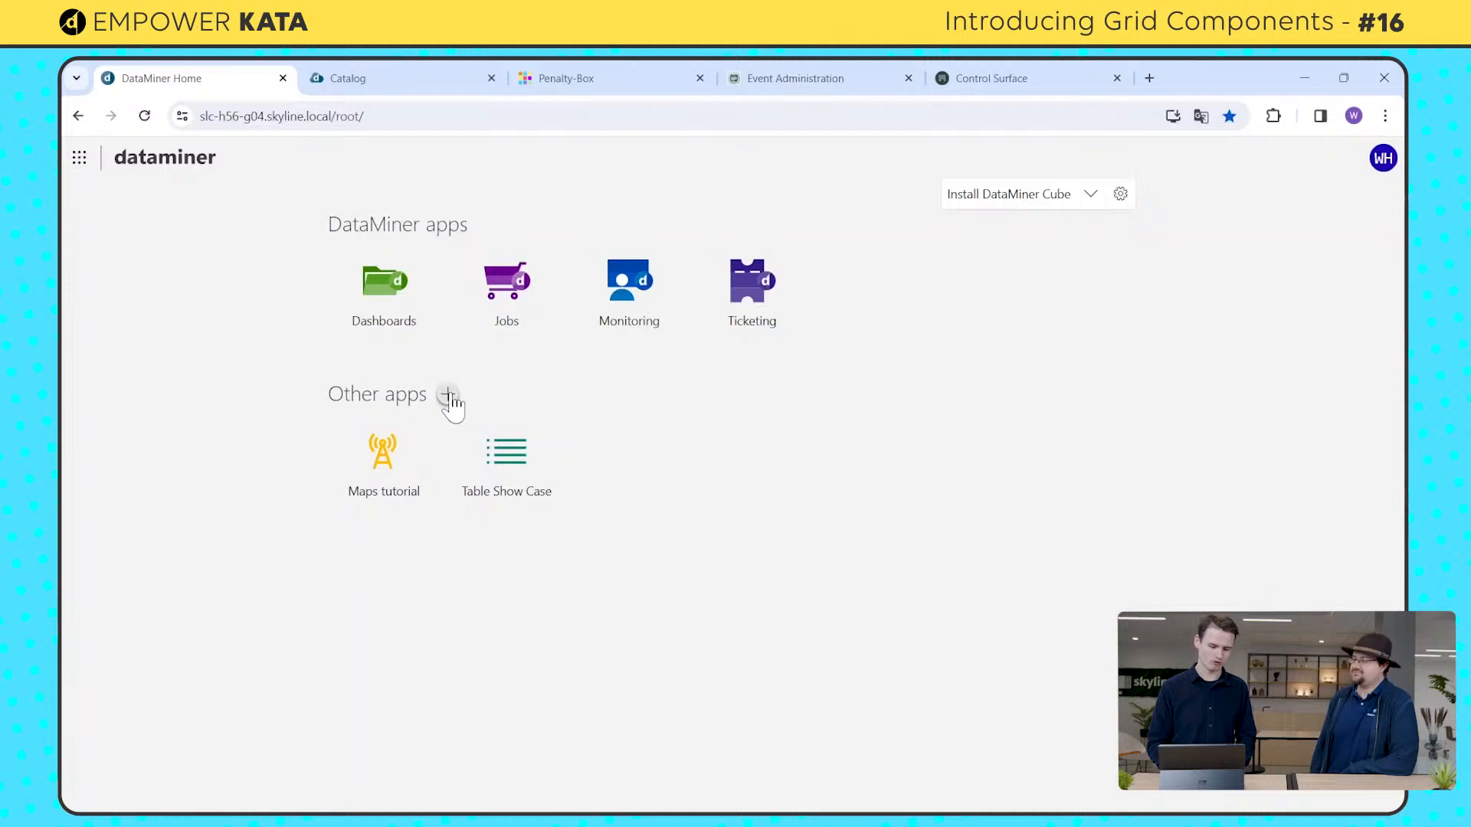
left_click(449, 395)
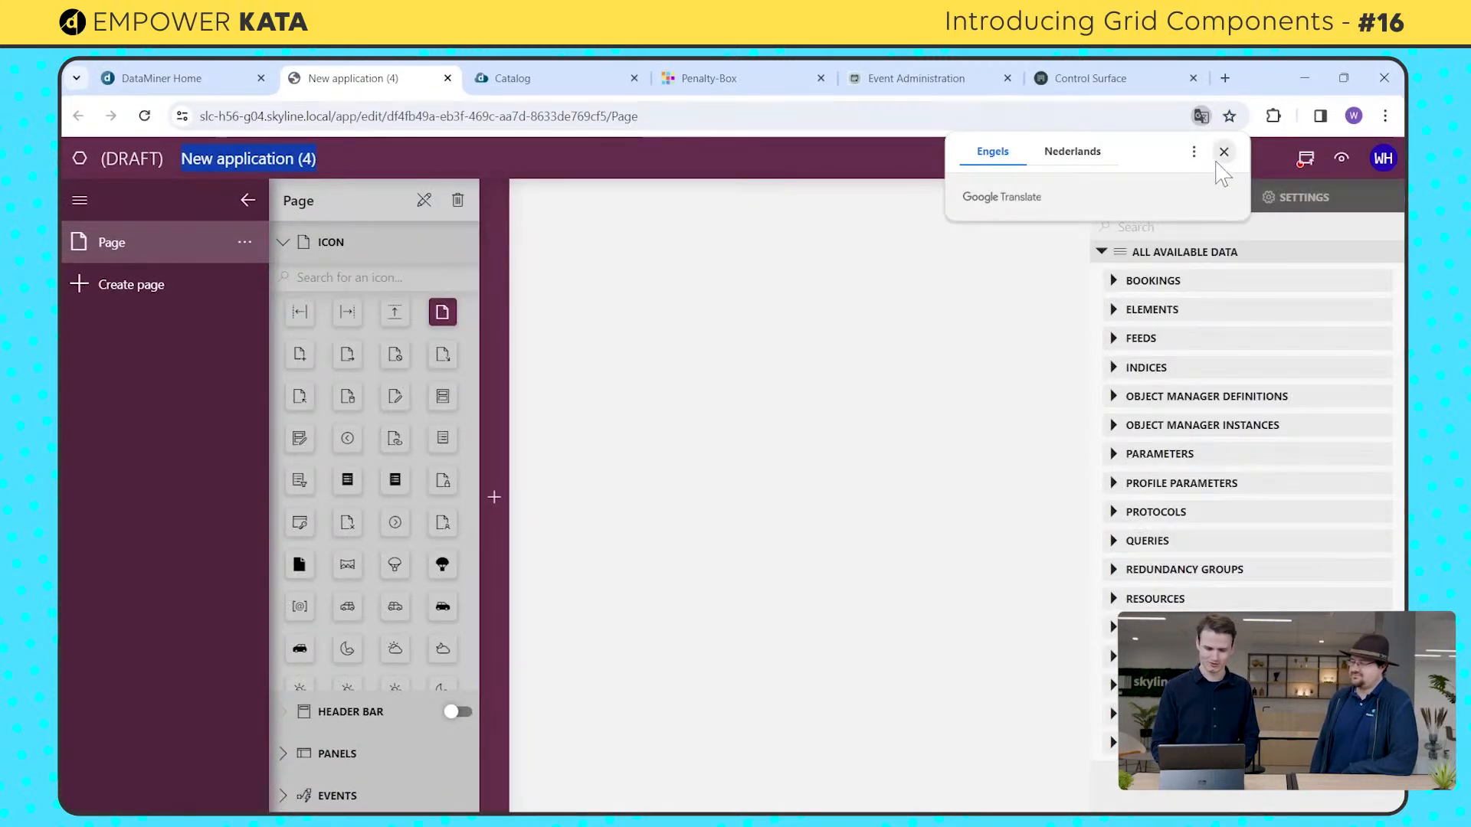
left_click(1221, 155)
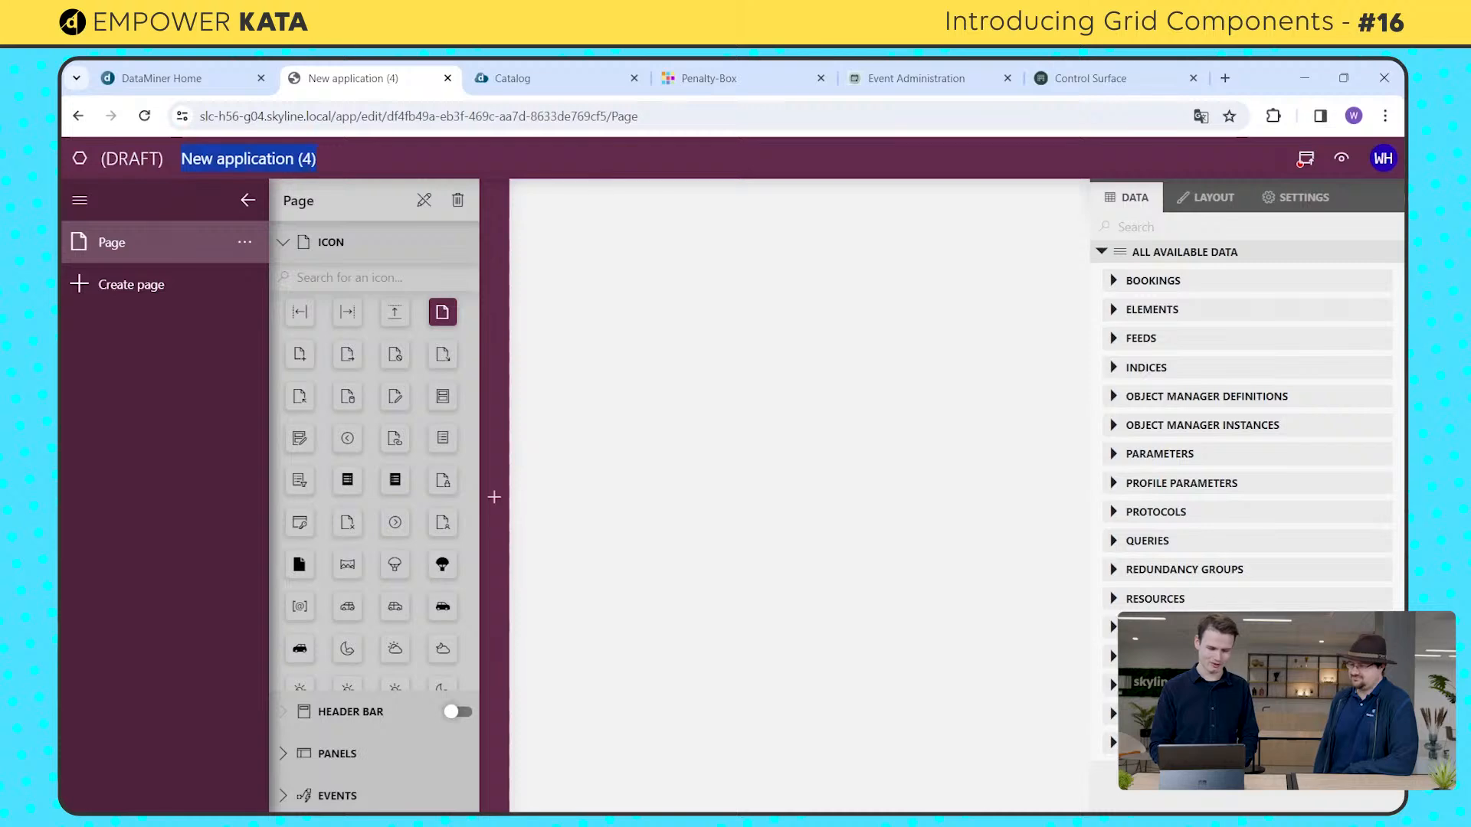
type("kata demo")
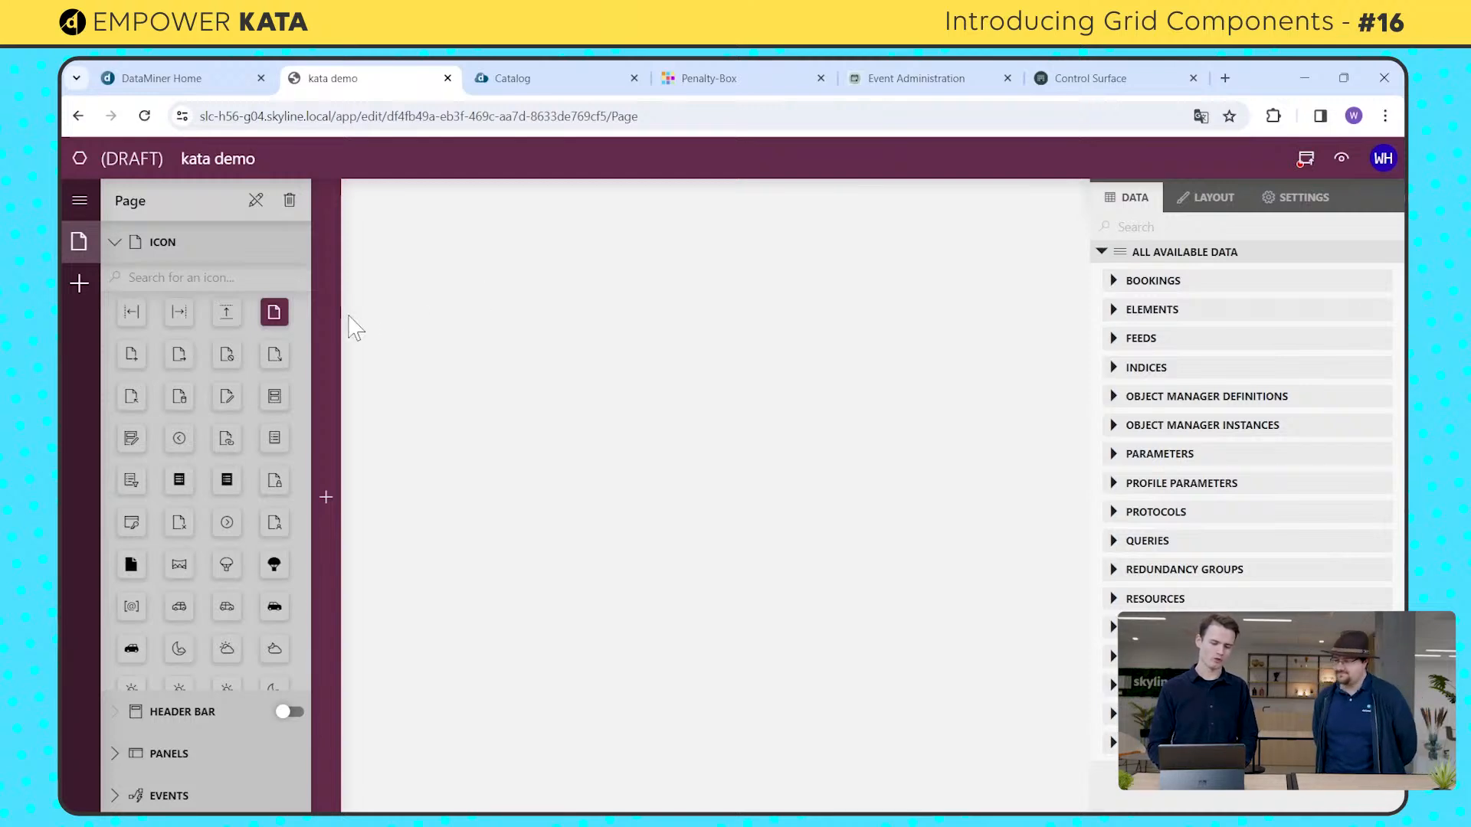
Step: Add a Grid component to the upper-left corner of the page and enlarge it to span the page's full width
mouse_move(334, 318)
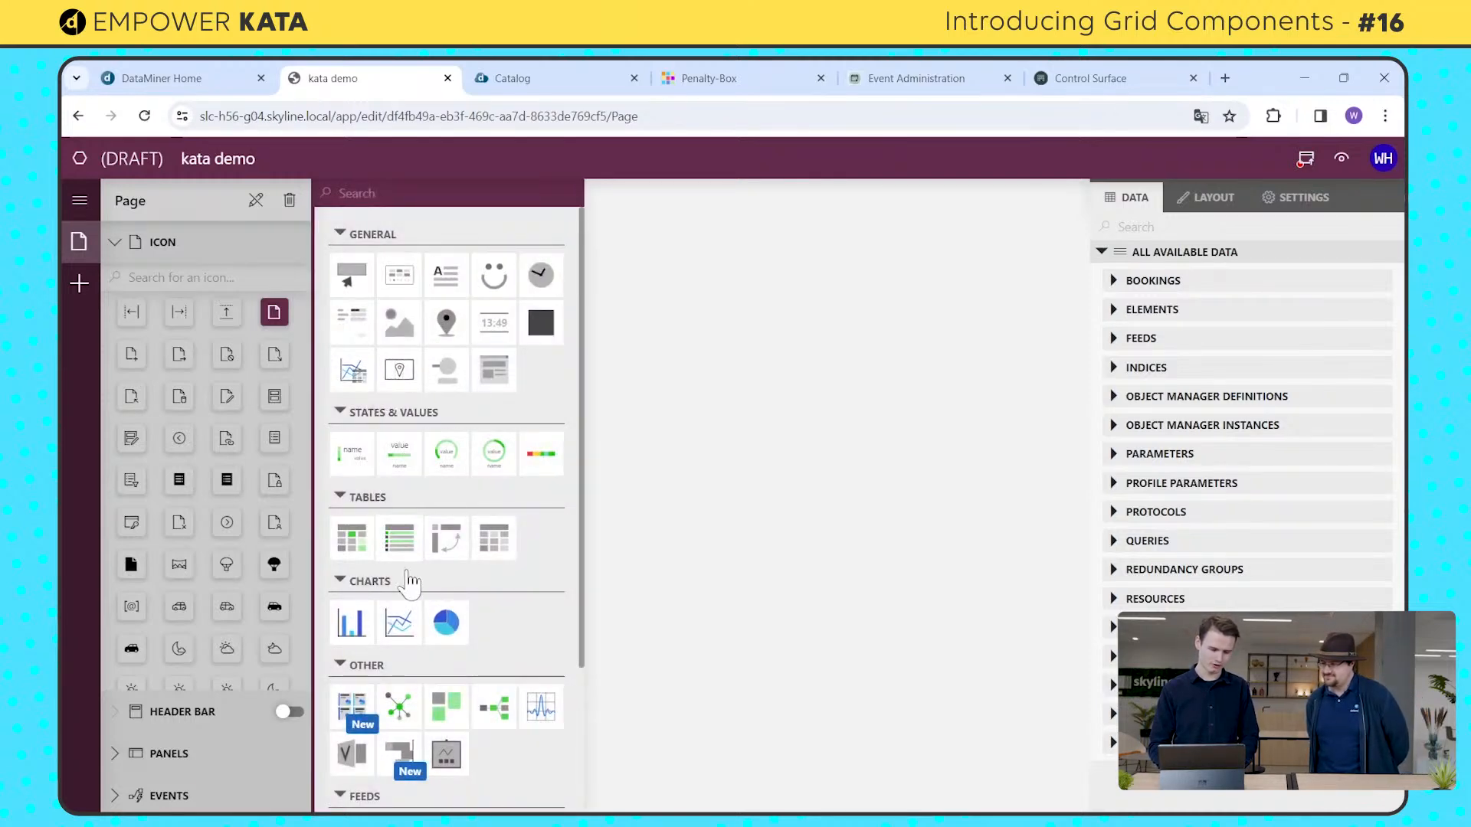
scroll(521, 651, "down", 1)
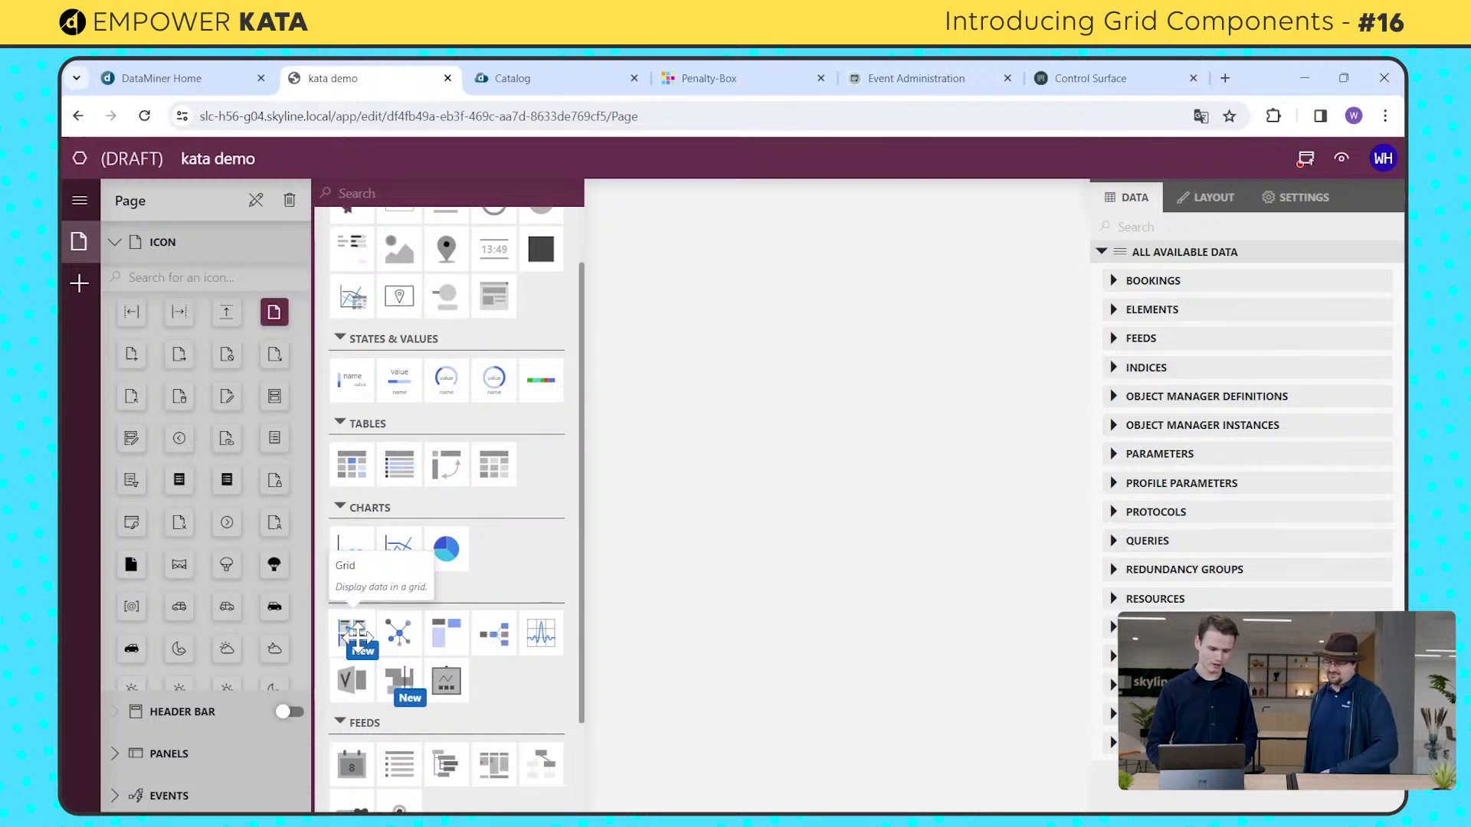
left_click_drag(357, 633, 370, 222)
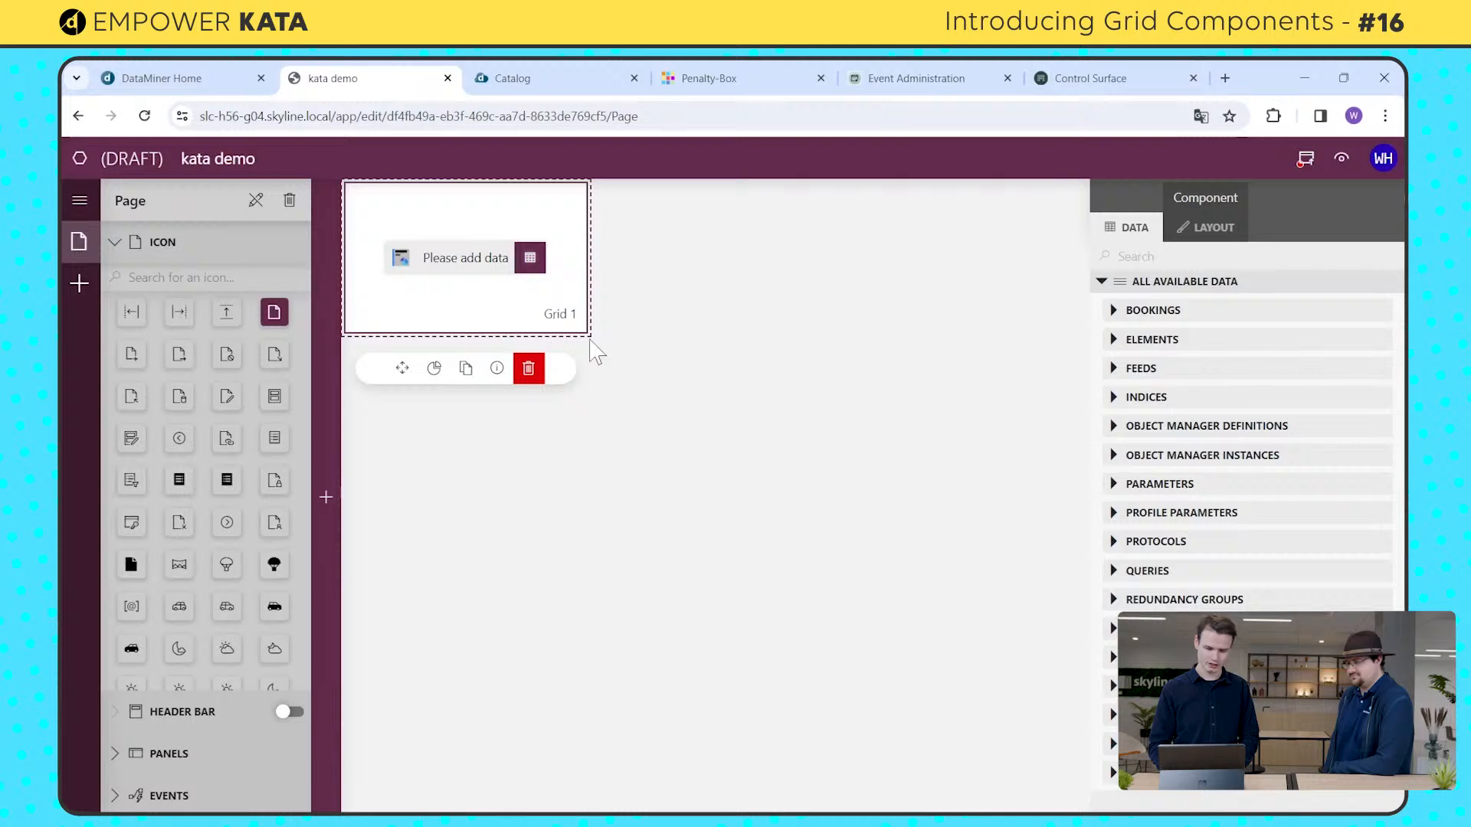
left_click_drag(591, 341, 893, 521)
left_click_drag(1070, 611, 1097, 639)
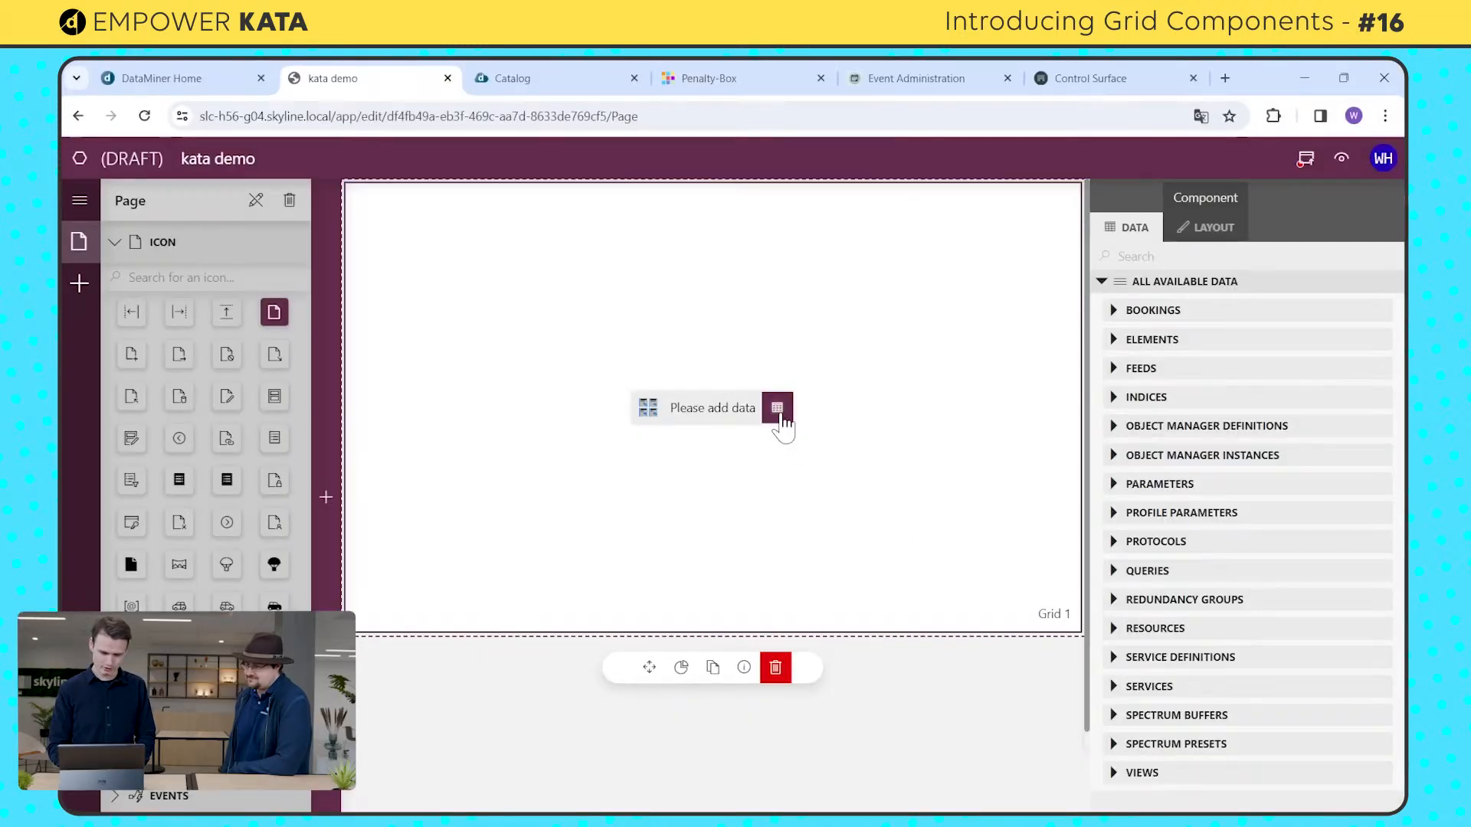
Step: Begin adding data to the grid by creating a new query among the available queries
left_click(777, 409)
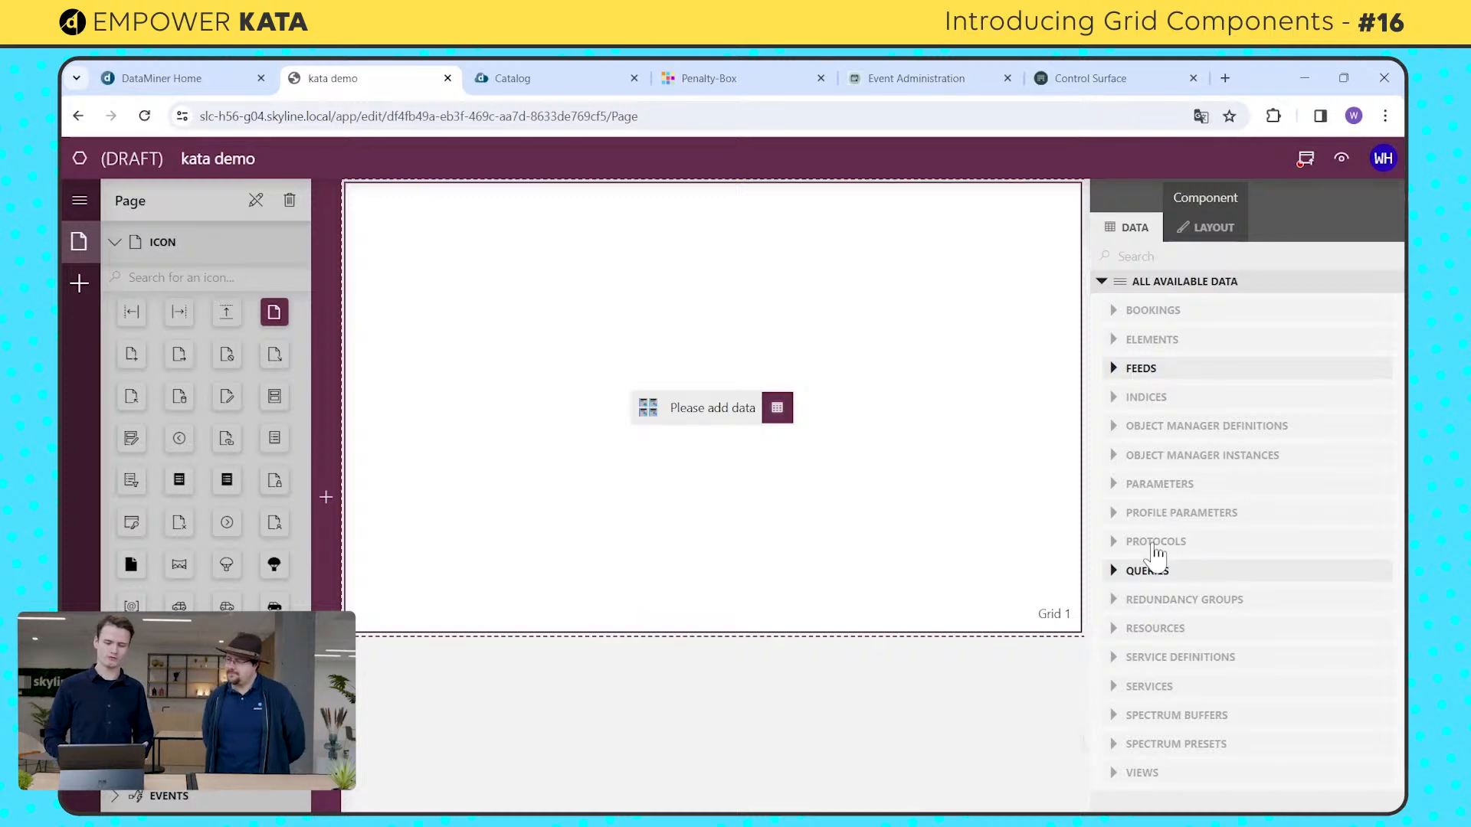
left_click(1115, 572)
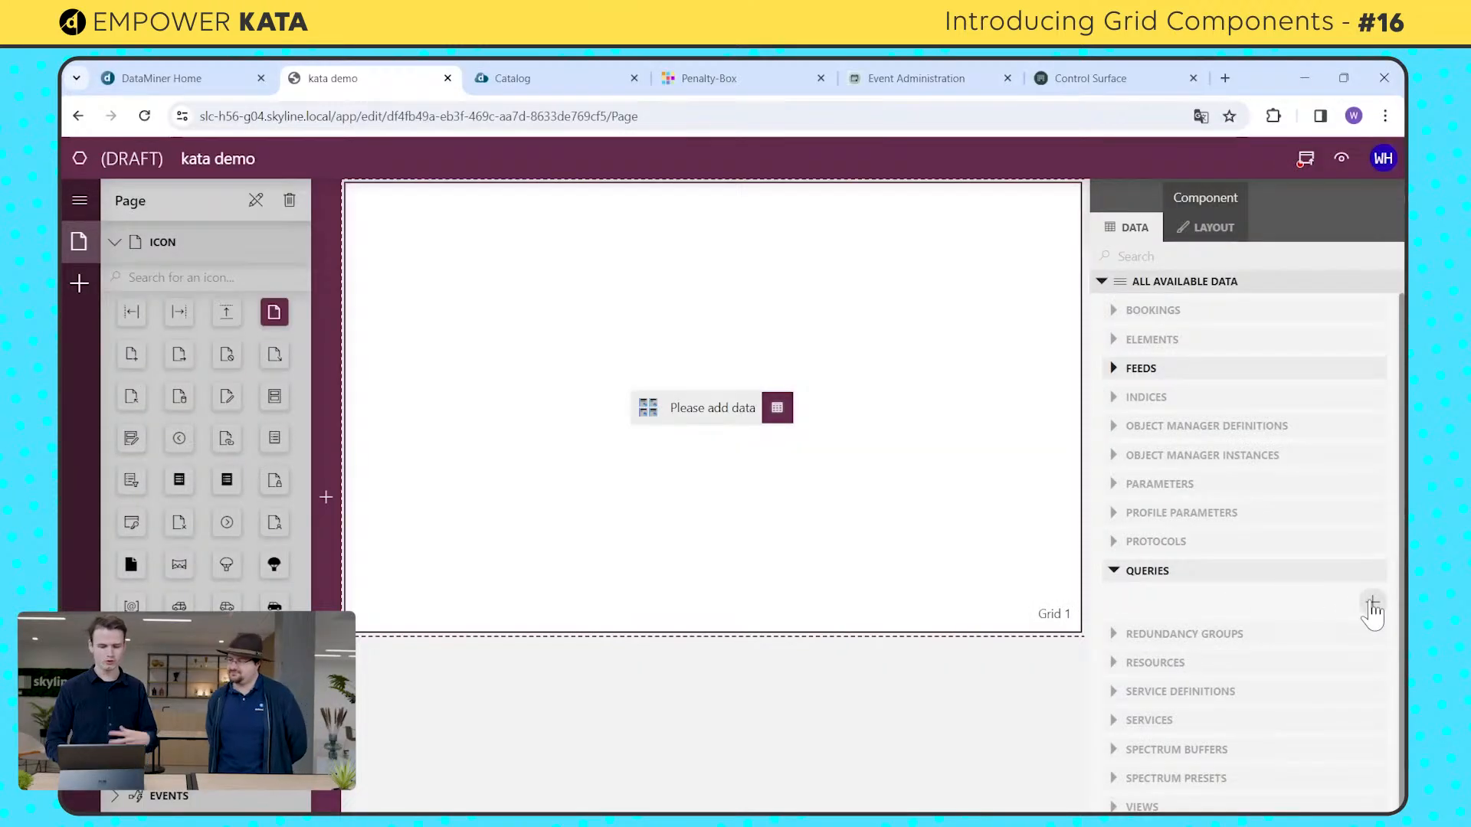
left_click(1371, 603)
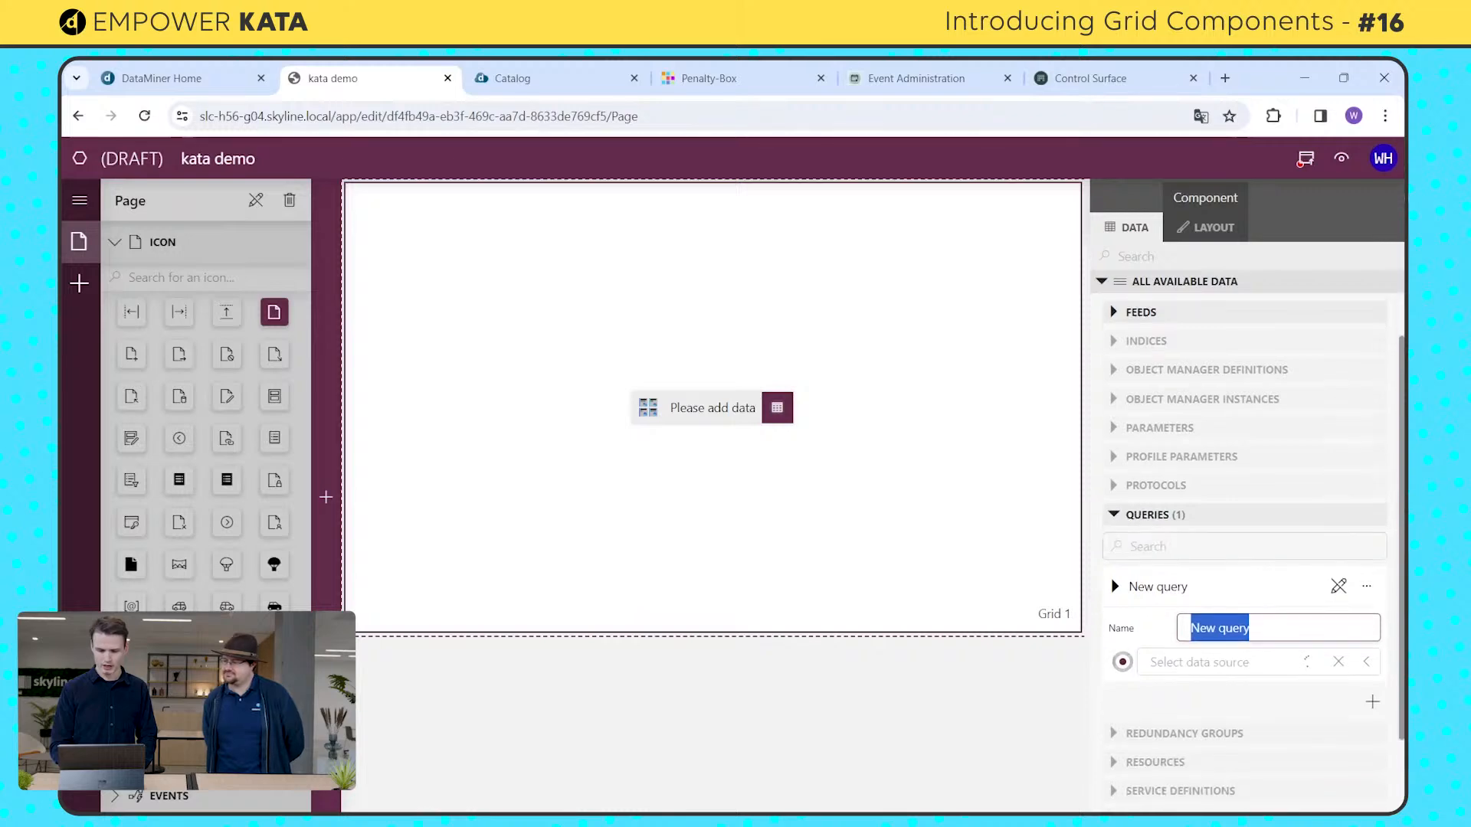
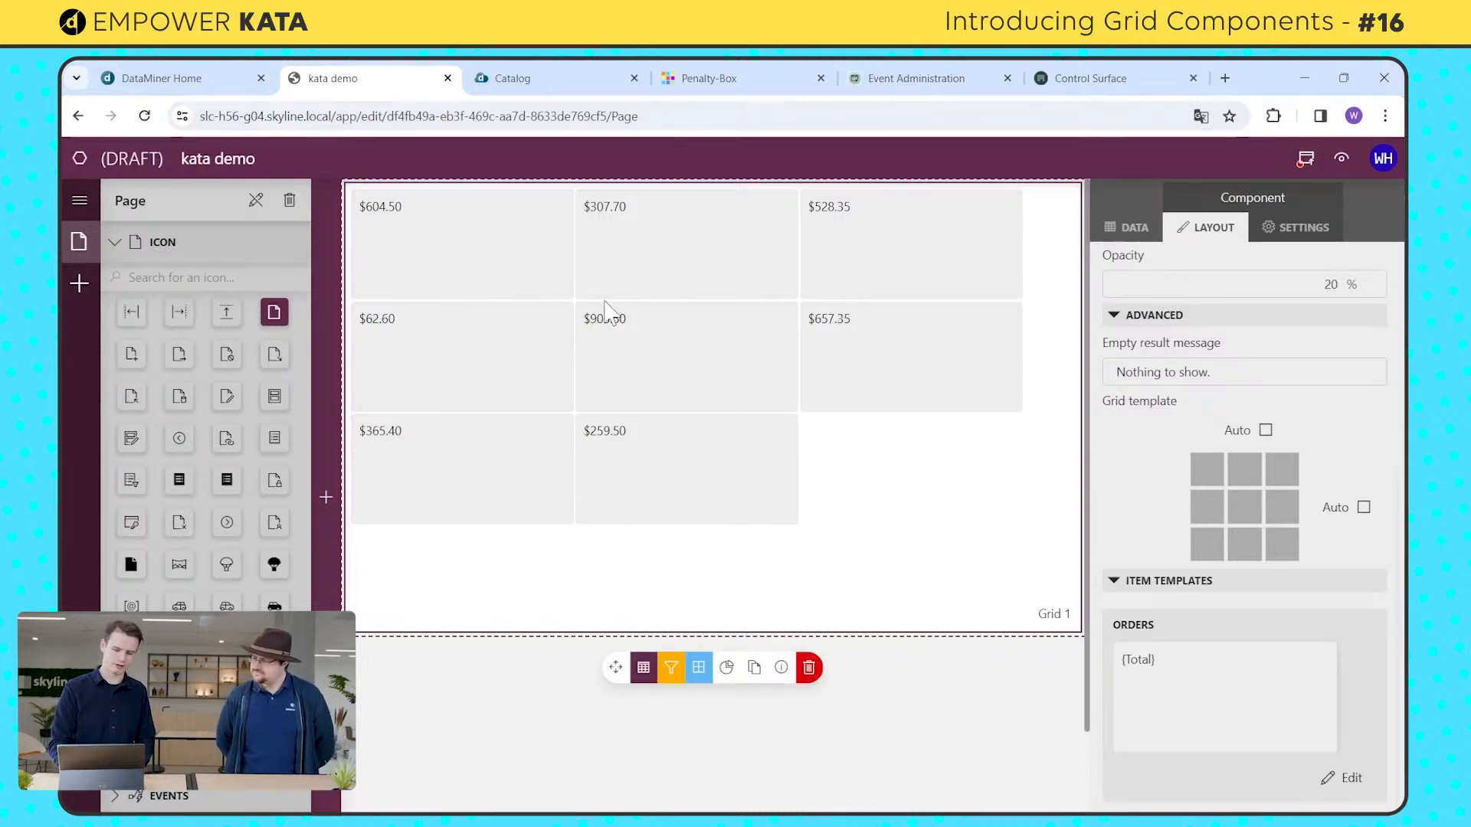
Step: Open the Orders item template for editing, center the {Total} text horizontally, and set its font size to 22 px
left_click(1323, 780)
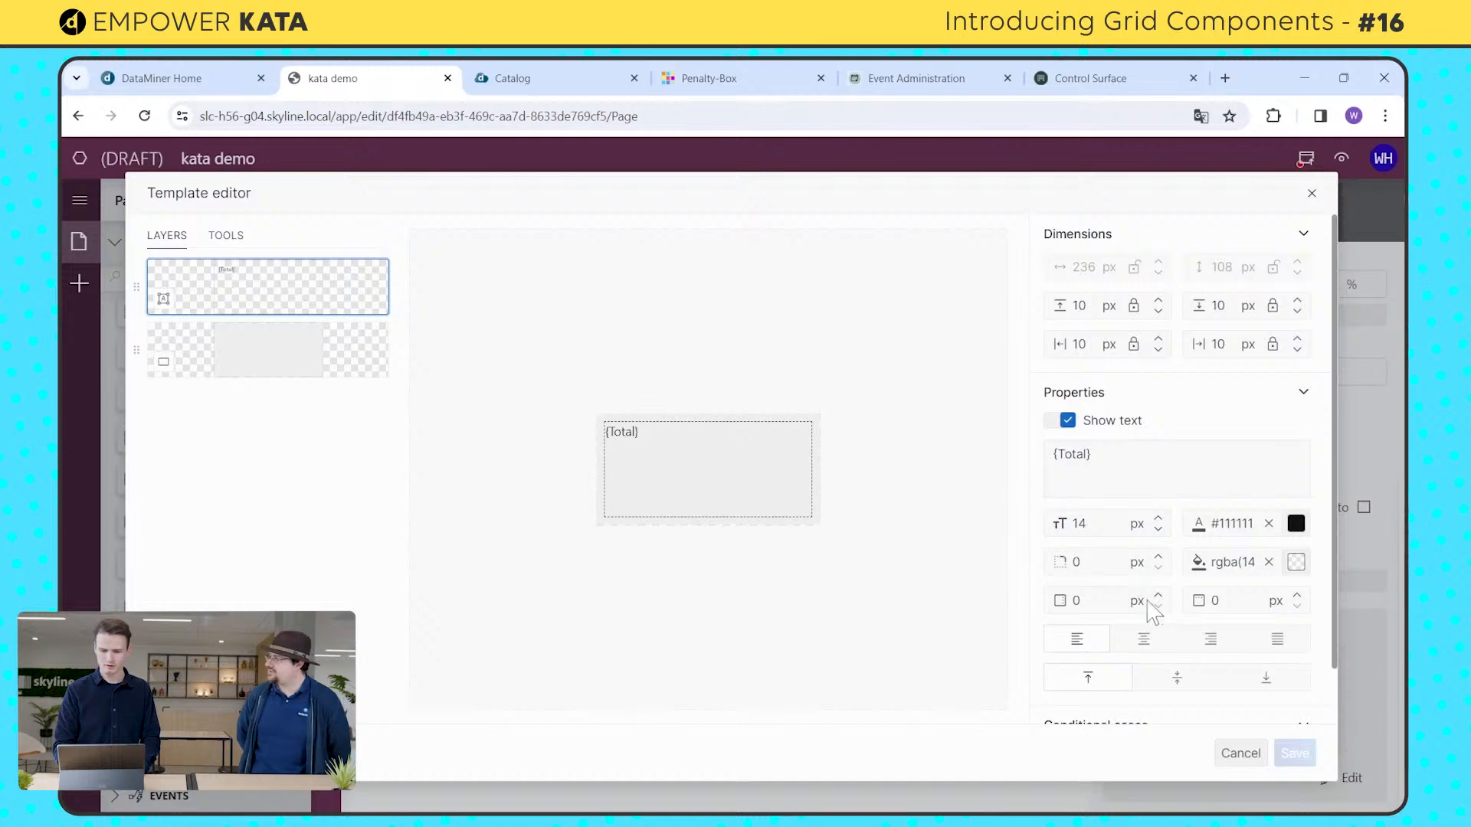
left_click(1144, 638)
double_click(1080, 524)
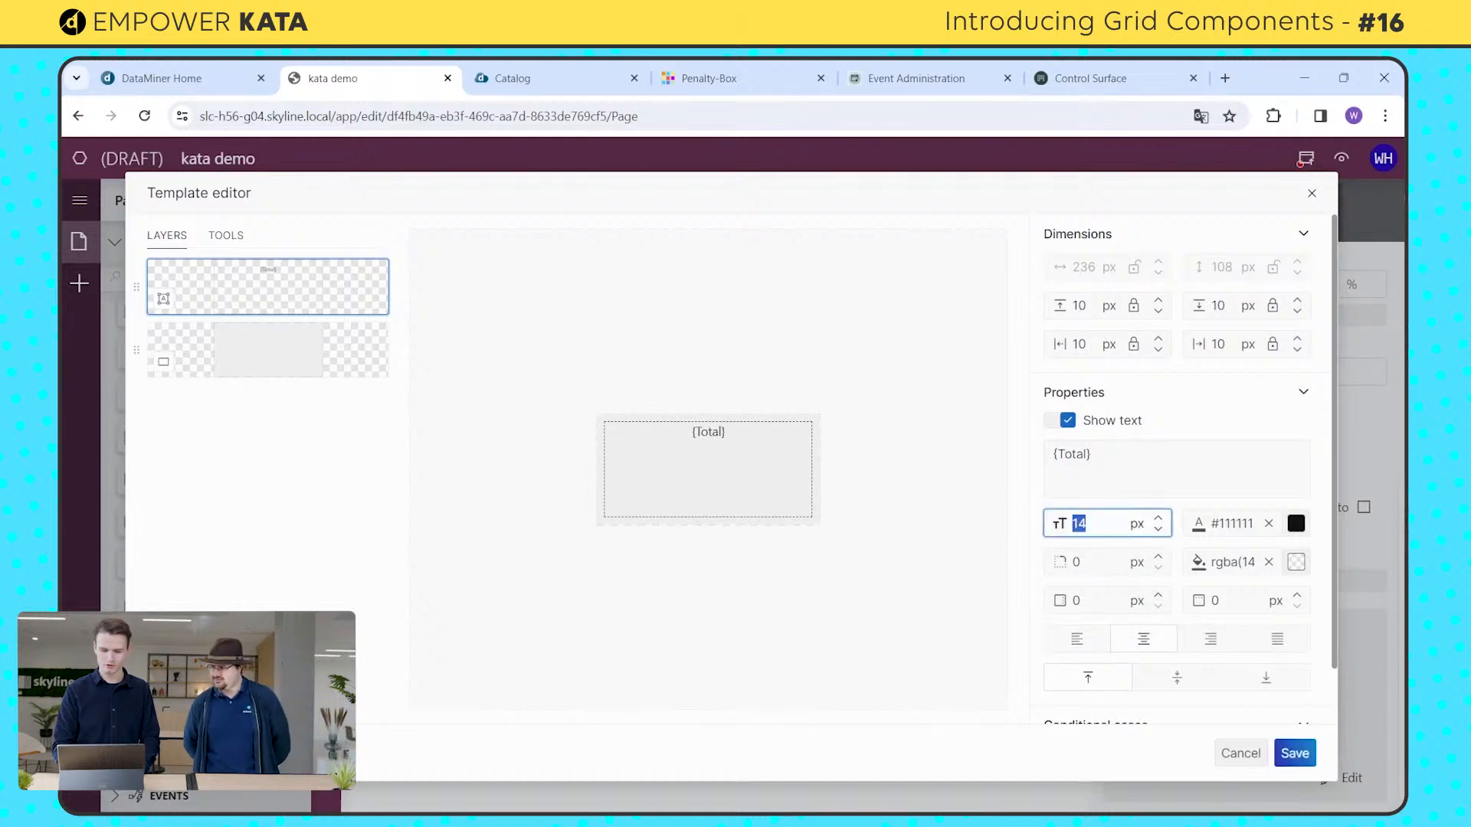
type("22")
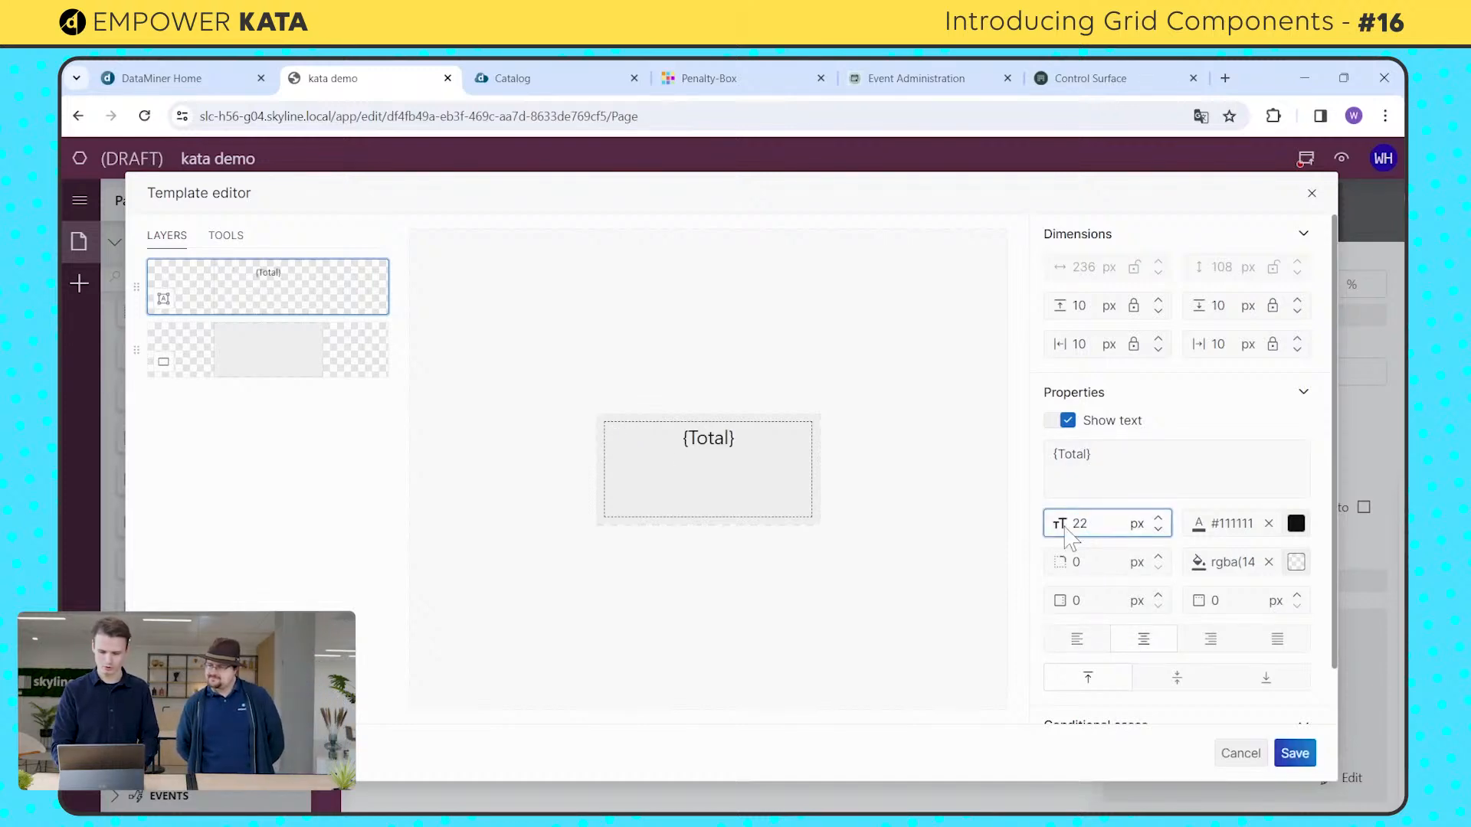
Step: Make the total bold by wrapping the text in bold tags as <b>{Total}</b>
left_click(1056, 455)
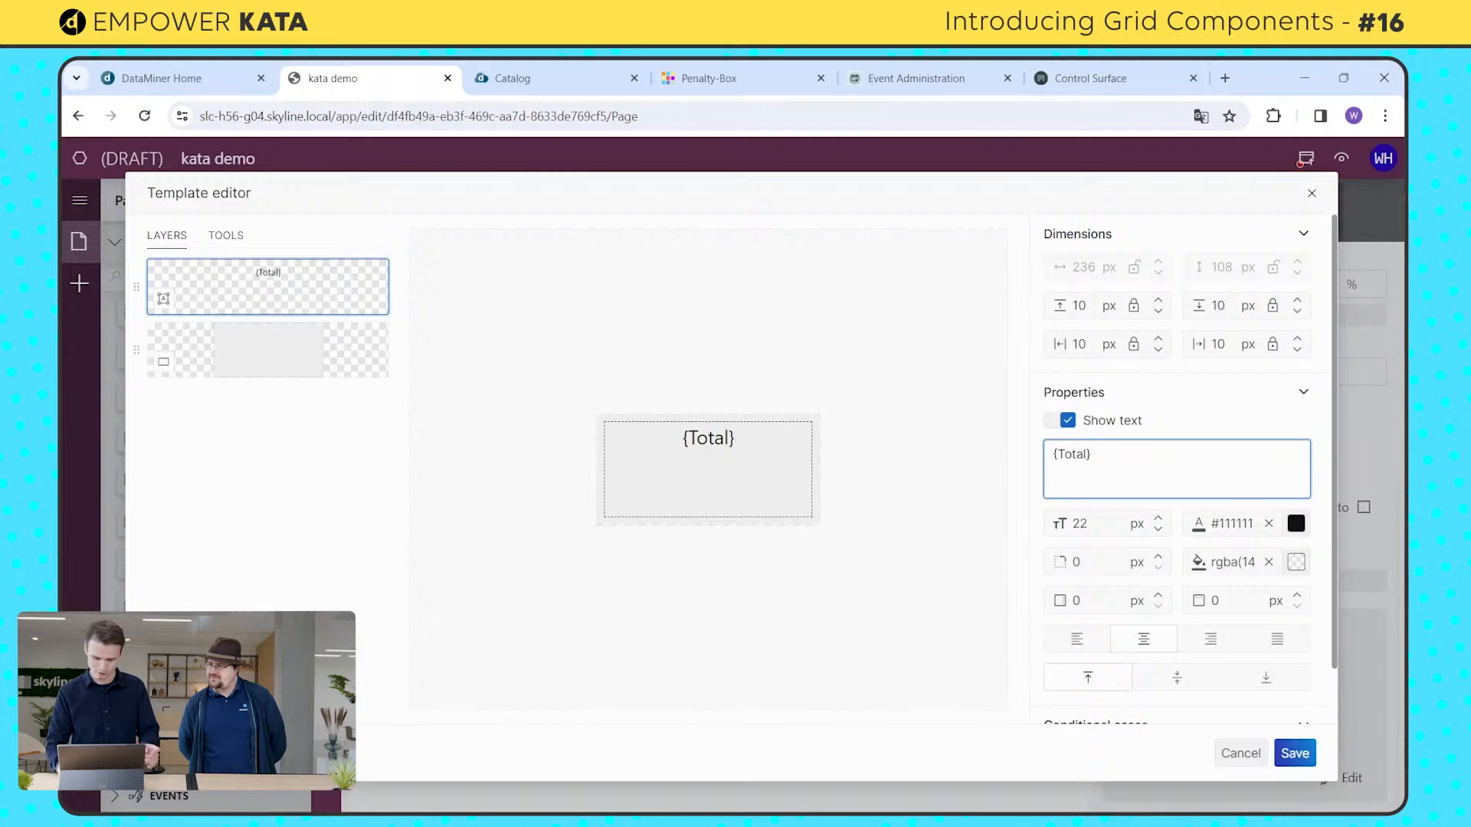
type("<>")
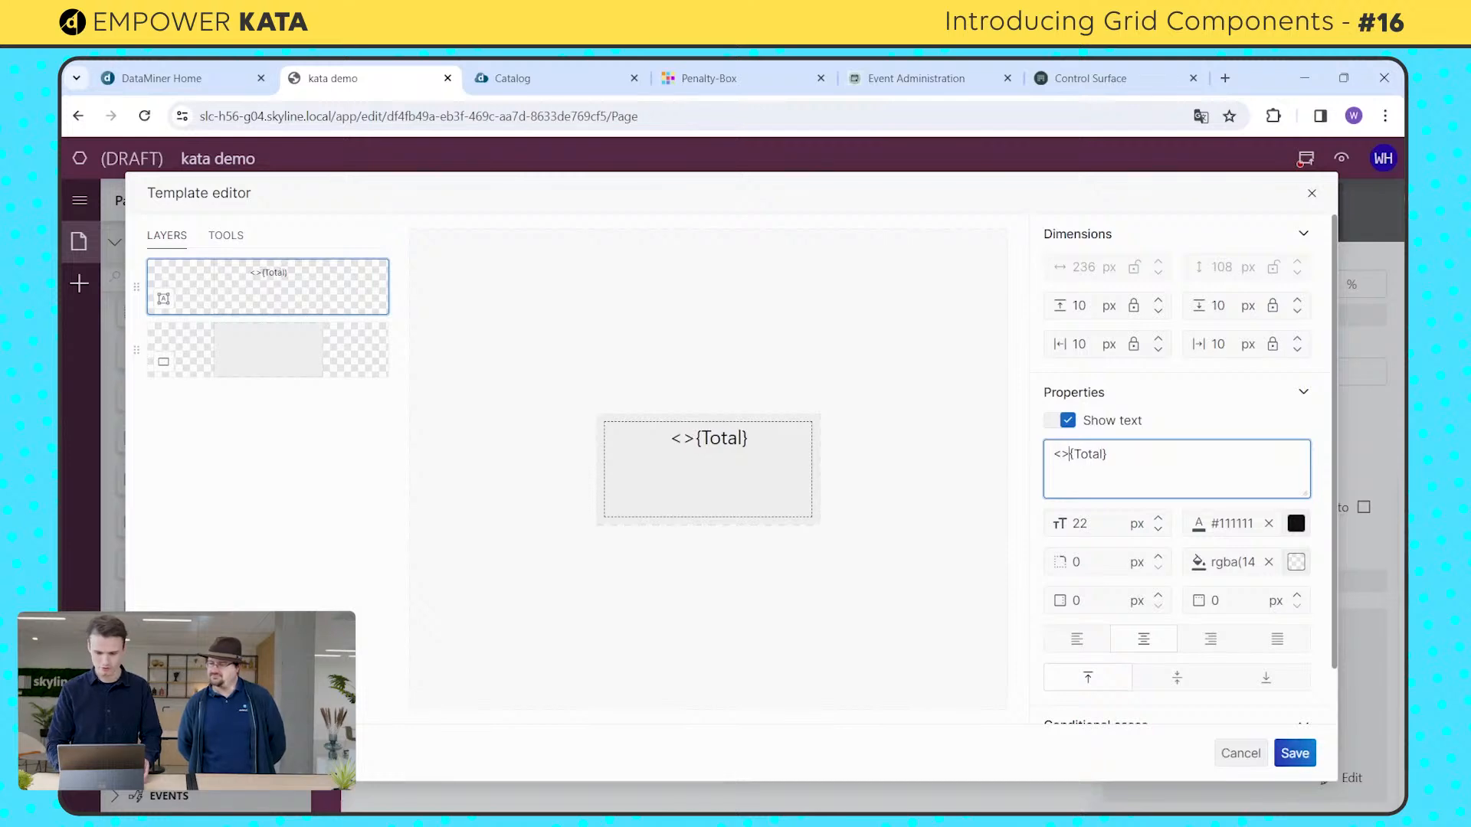
type("b")
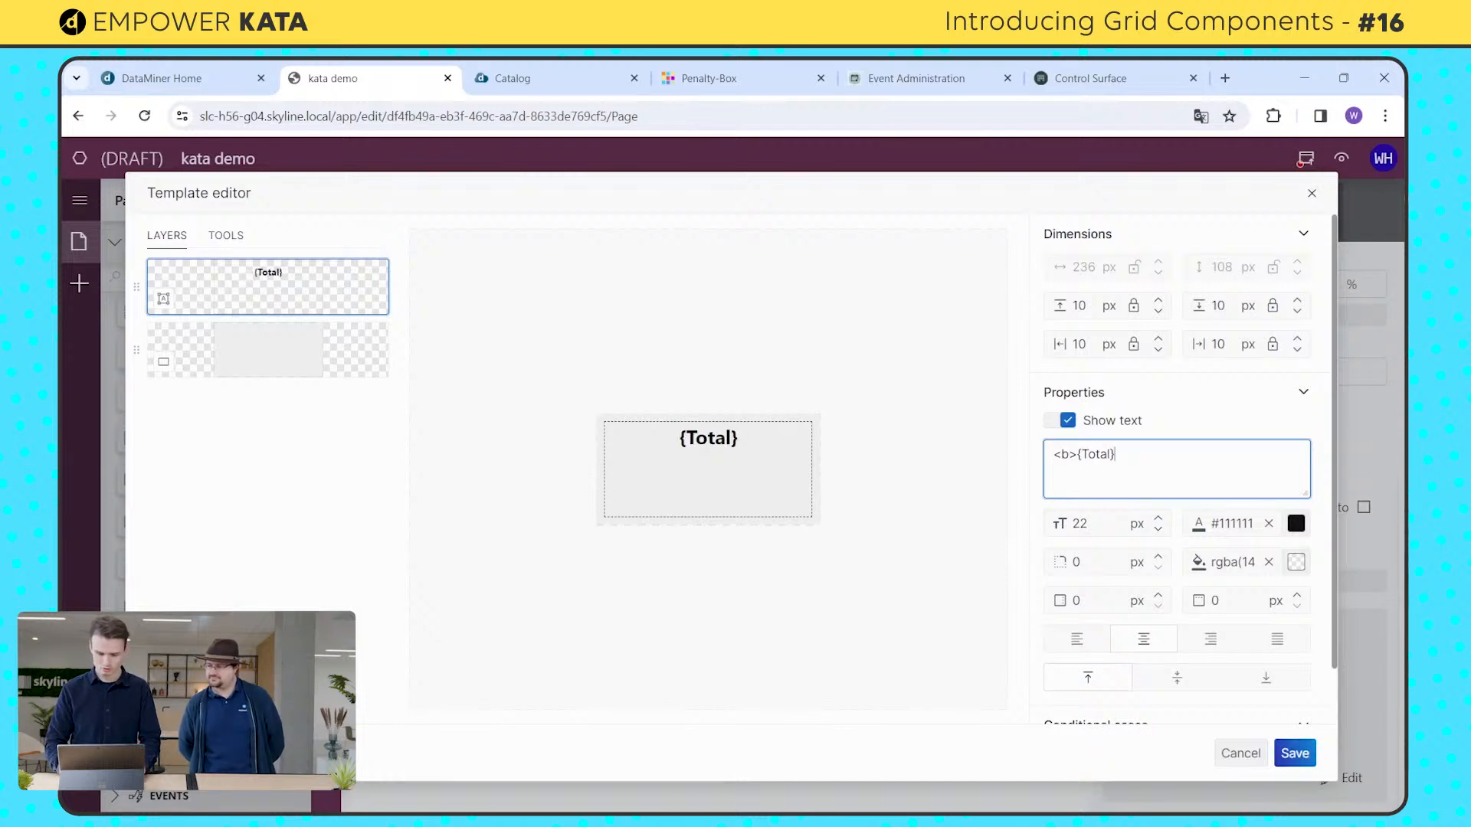
type("</")
key("BackSpace")
key("BackSpace")
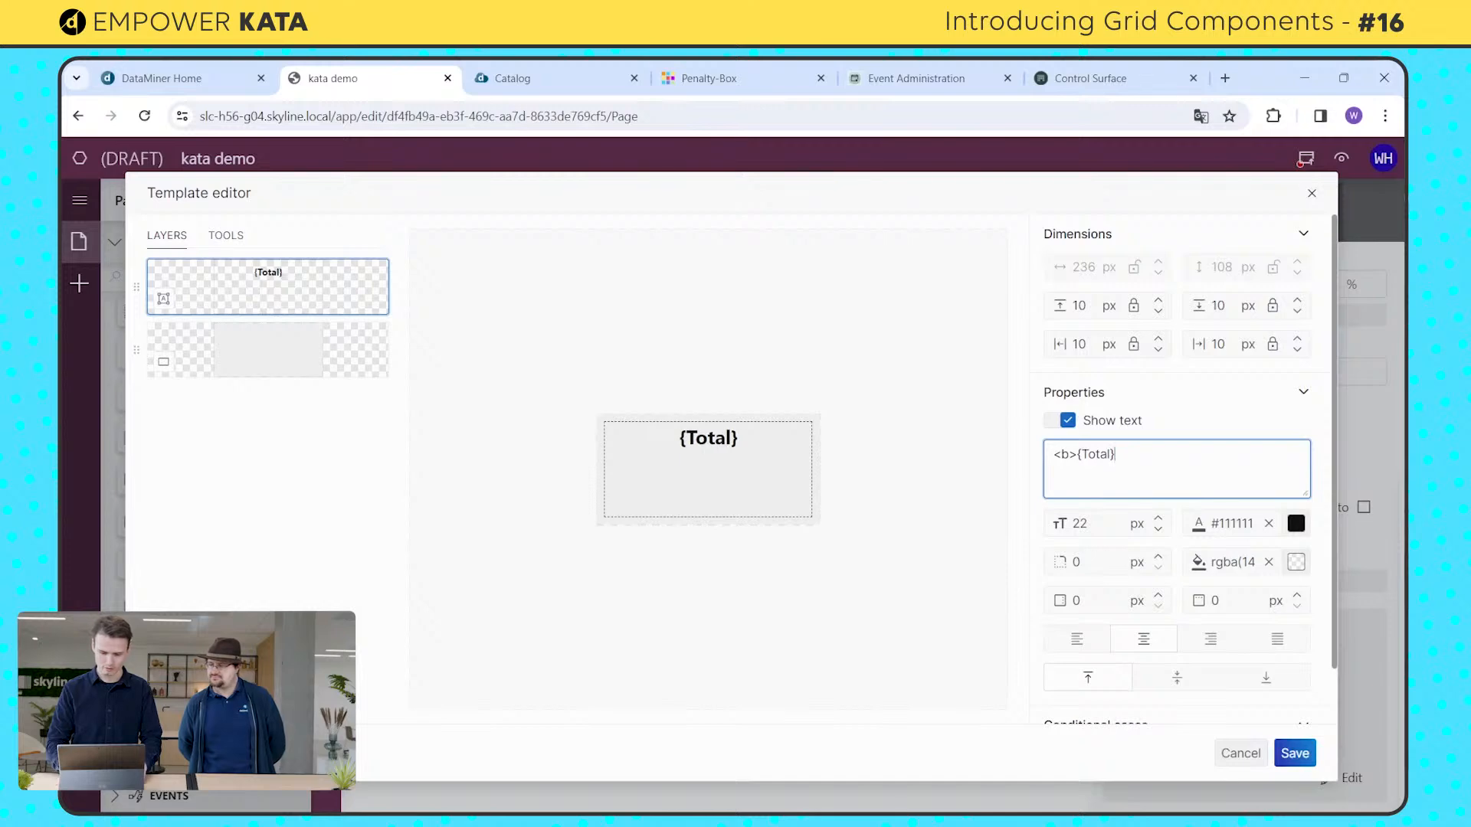
type(",.")
key("BackSpace")
key("BackSpace")
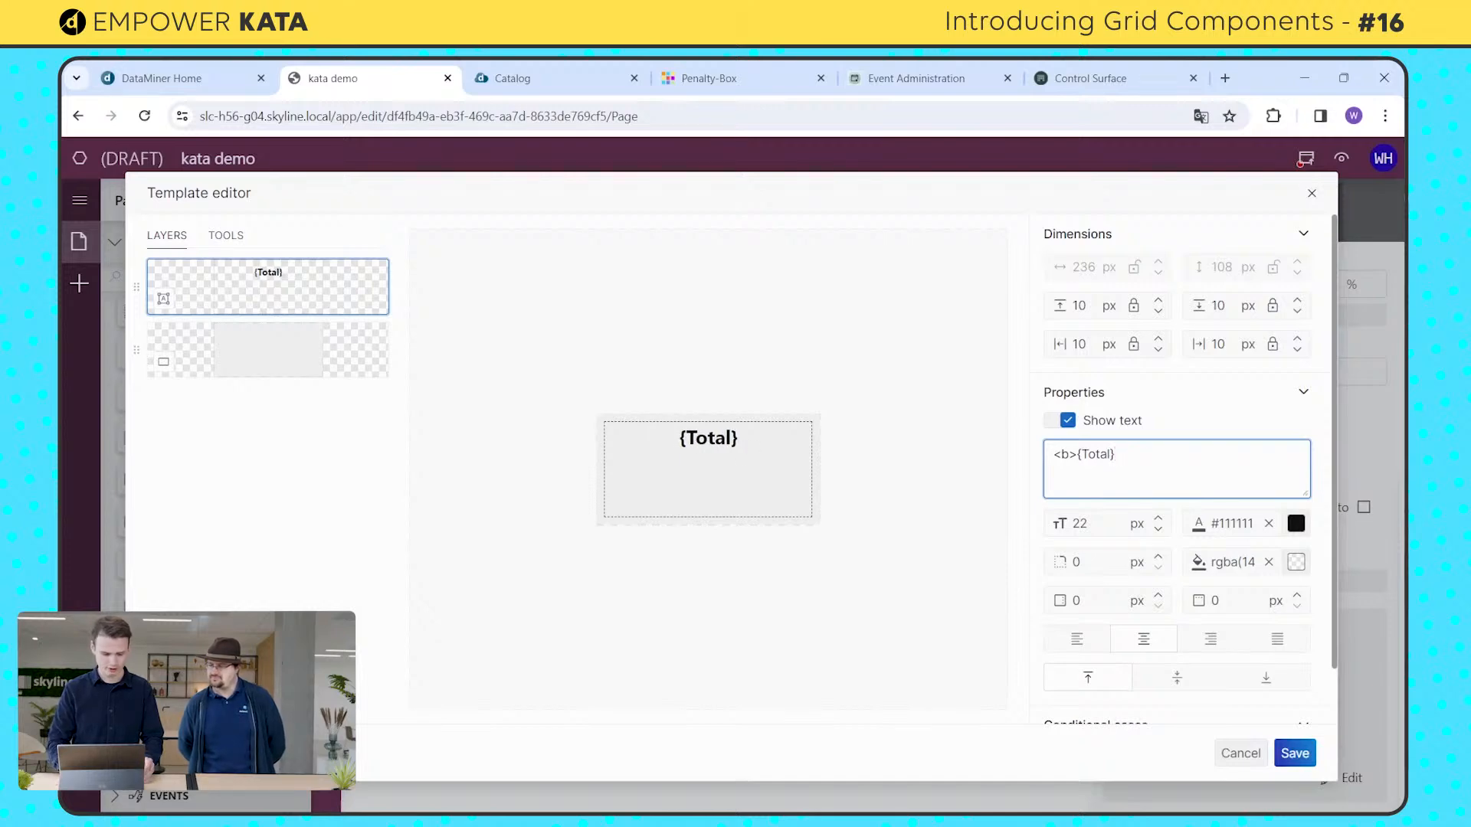
type("<>?>")
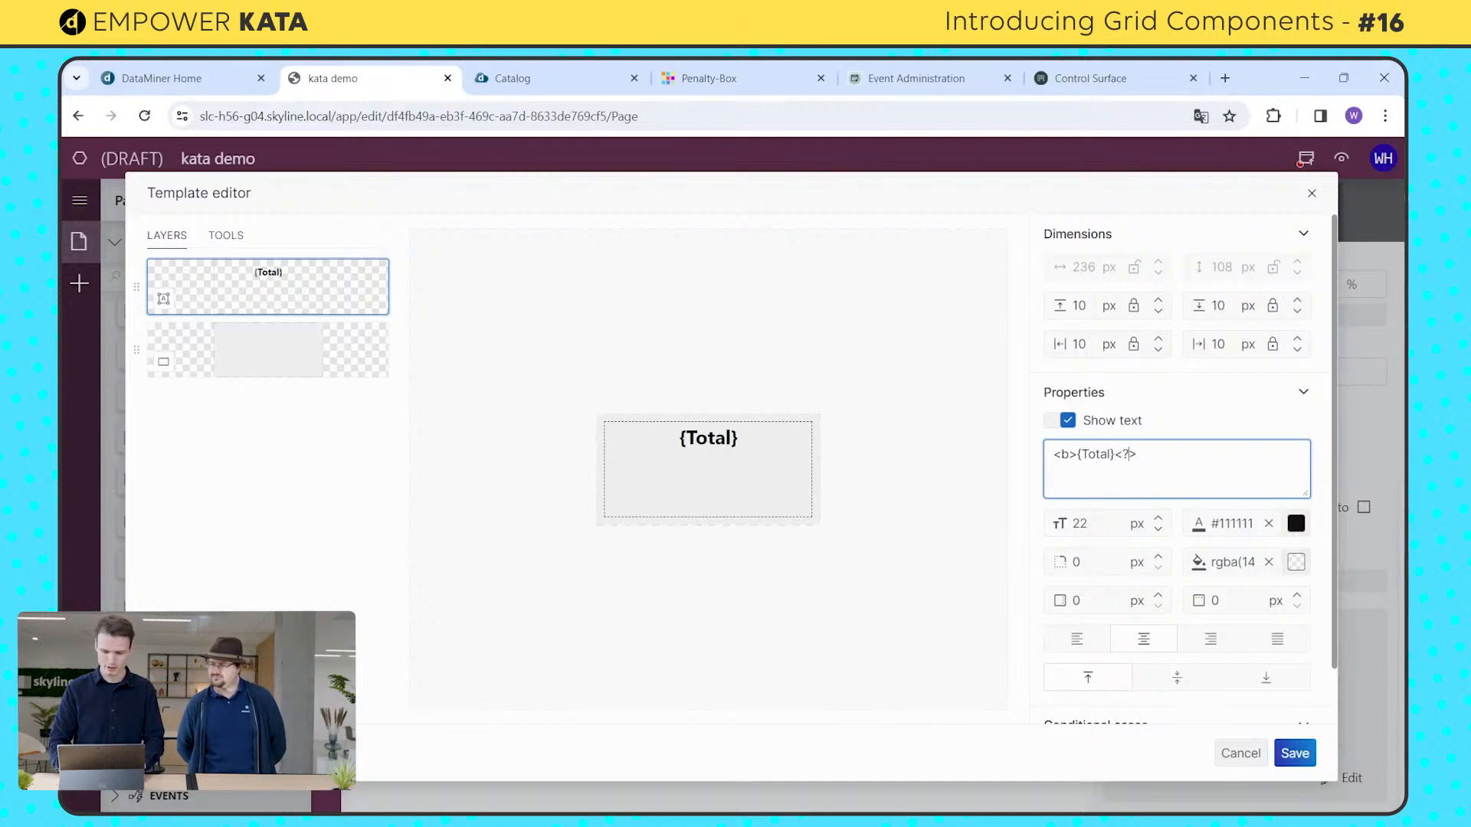
key("BackSpace")
type("/b")
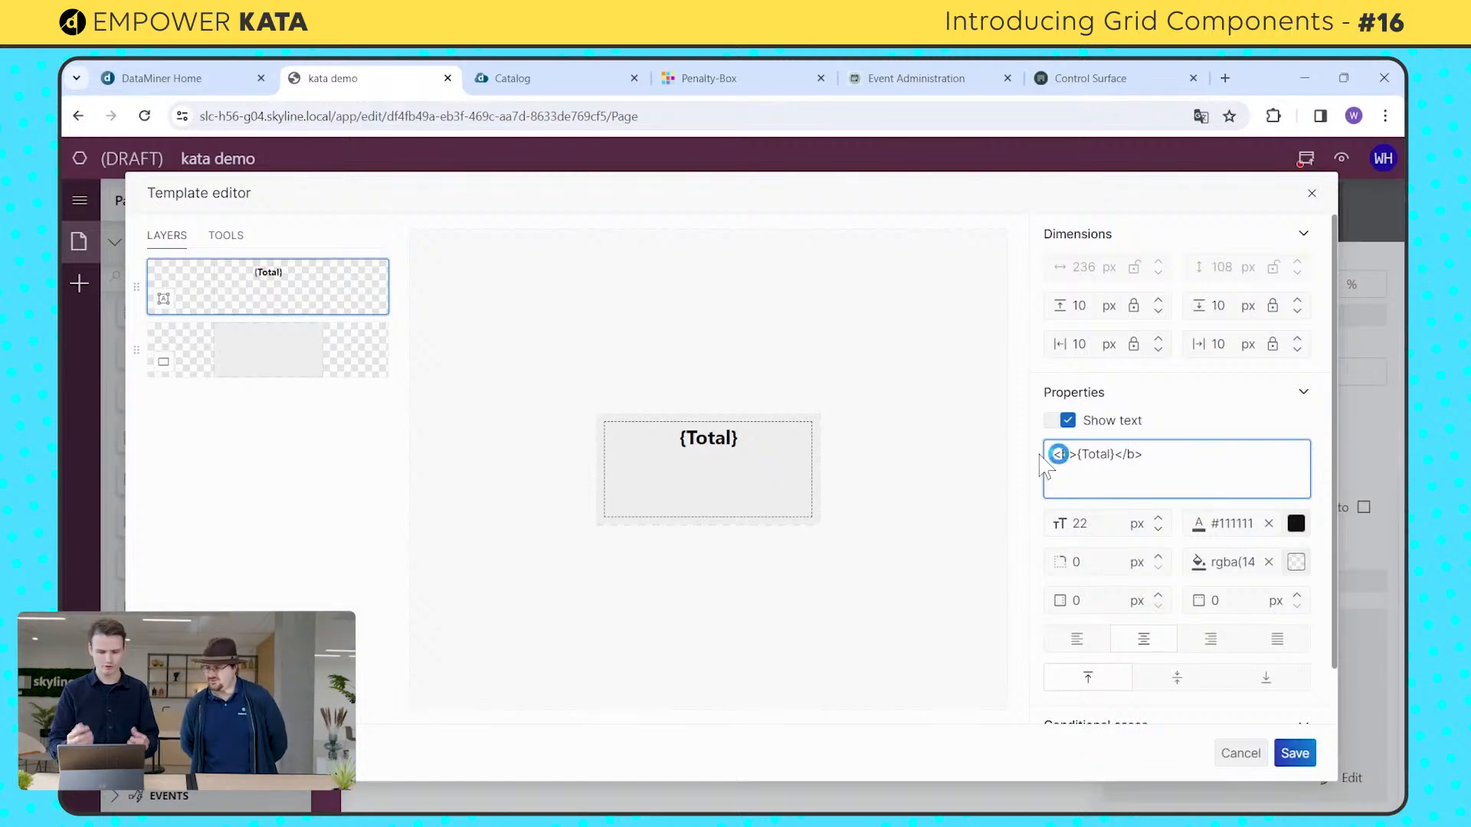
Step: Set the top margin of the {Total} text layer to 20 px
double_click(1080, 305)
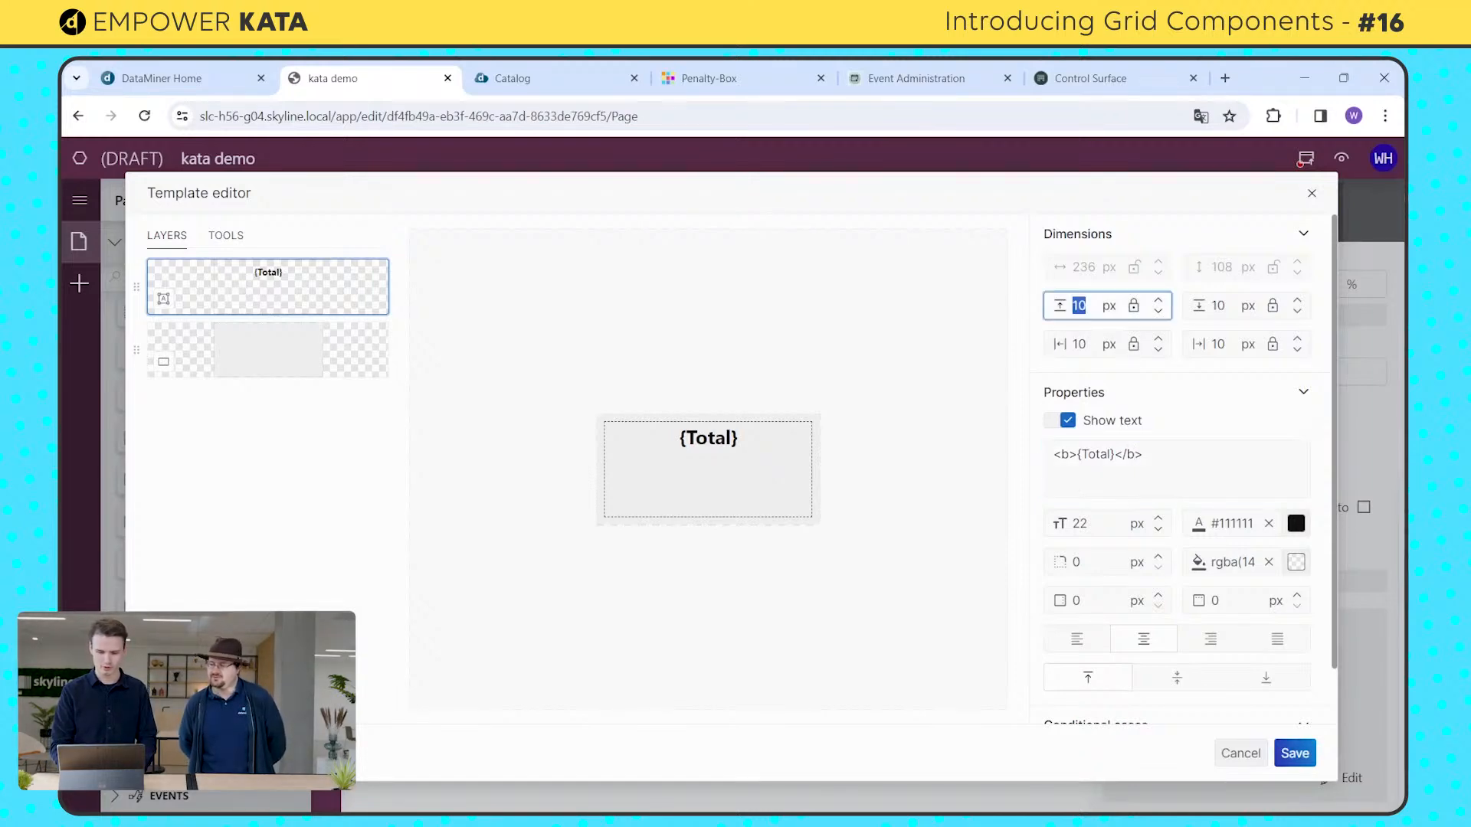
type("20")
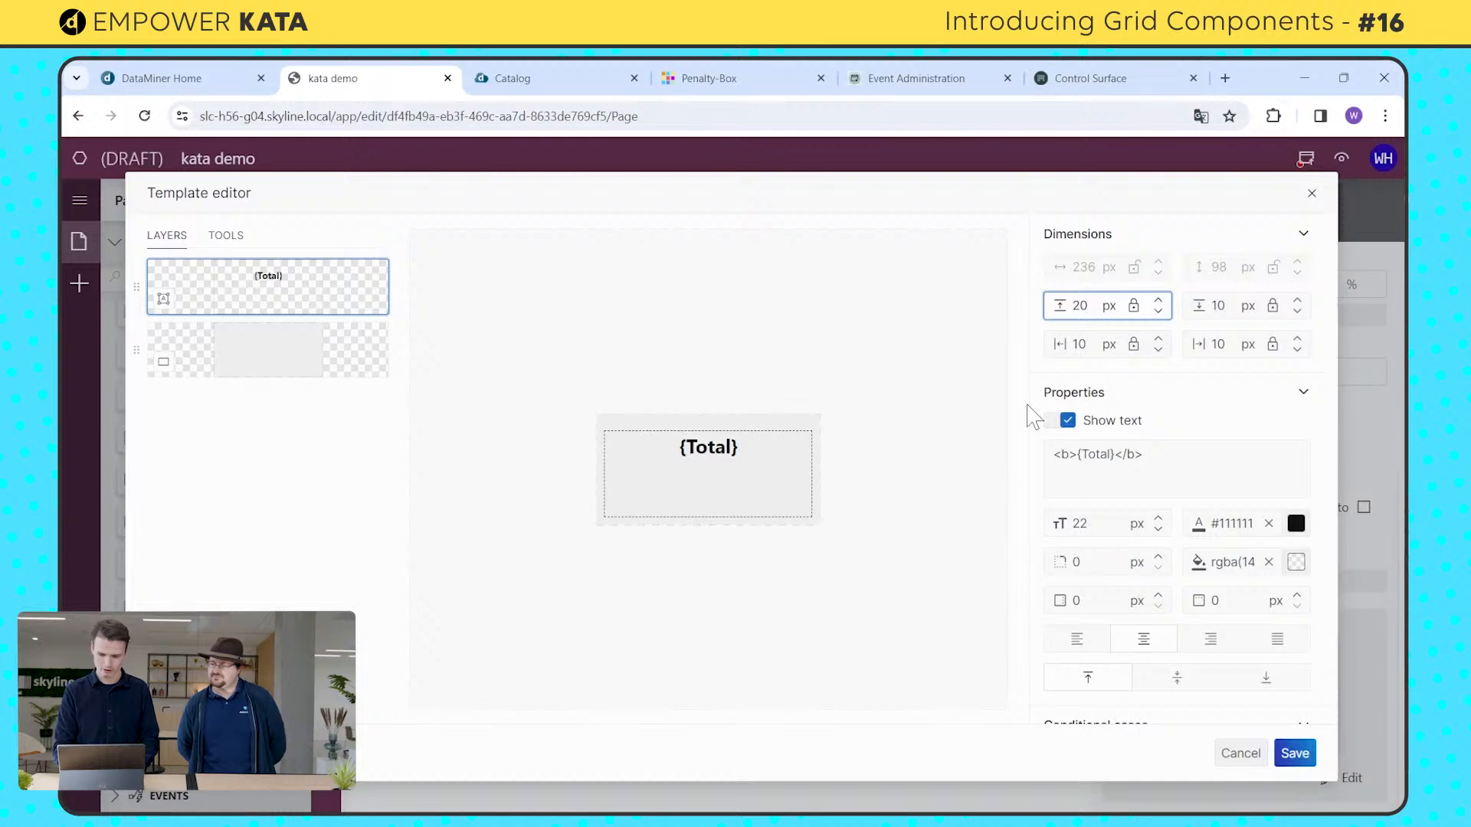
left_click(345, 473)
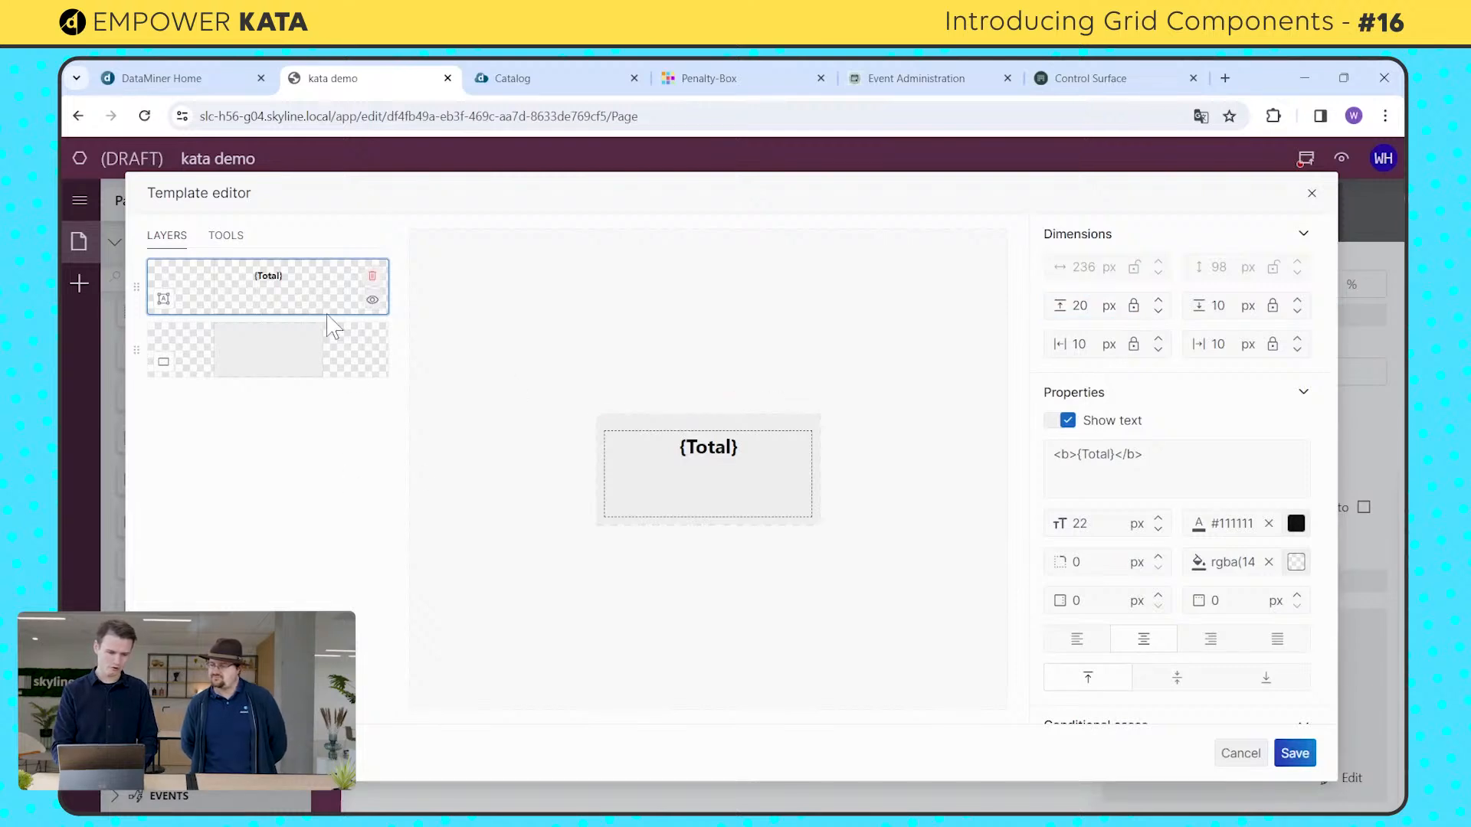
Step: Draw a new text layer about 220 px wide and 33 px high on the card, just below the {Total} text
left_click(240, 237)
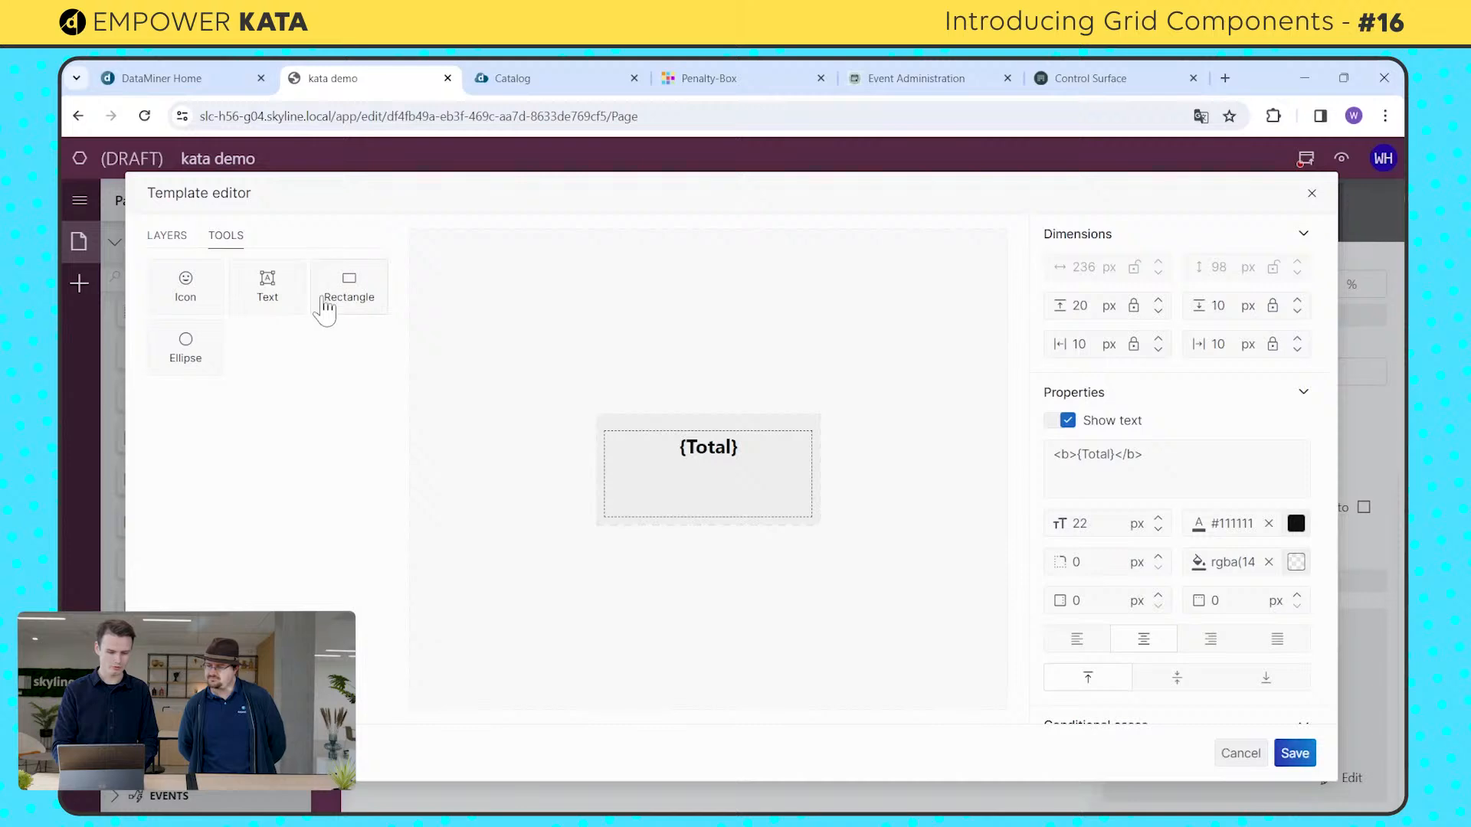
left_click(328, 305)
left_click(276, 291)
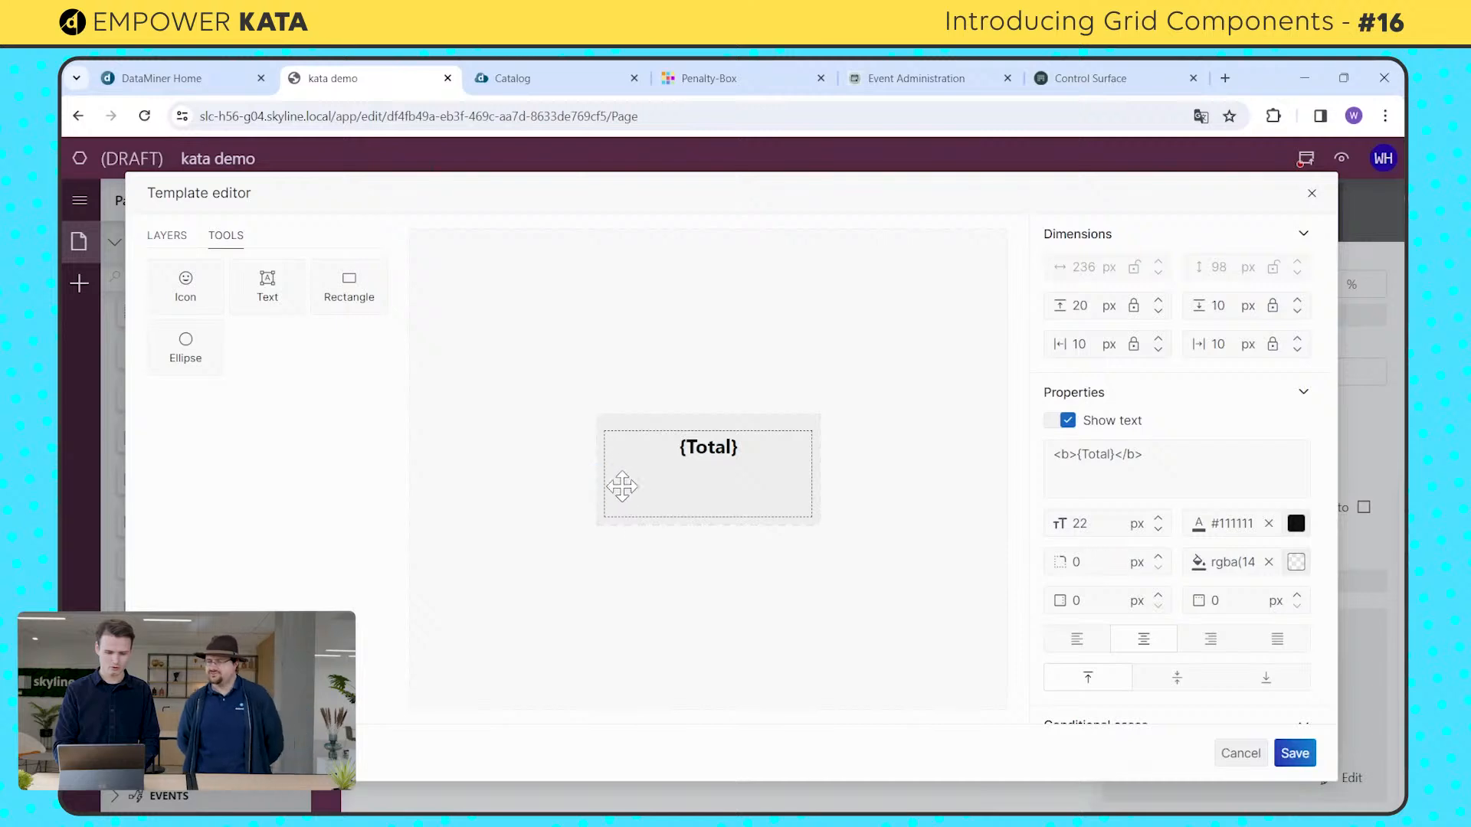
left_click(442, 360)
left_click(276, 305)
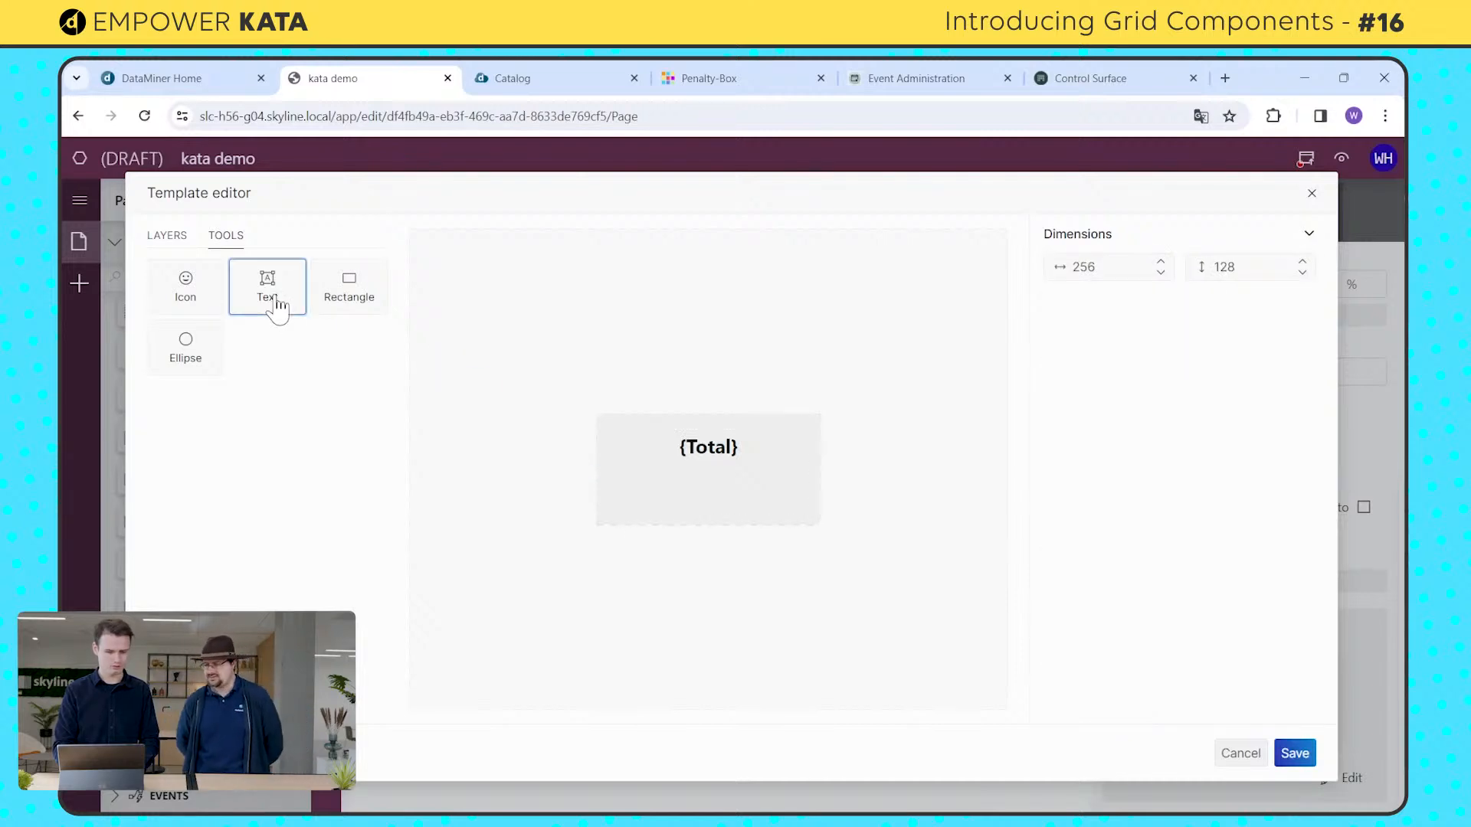
left_click(296, 301)
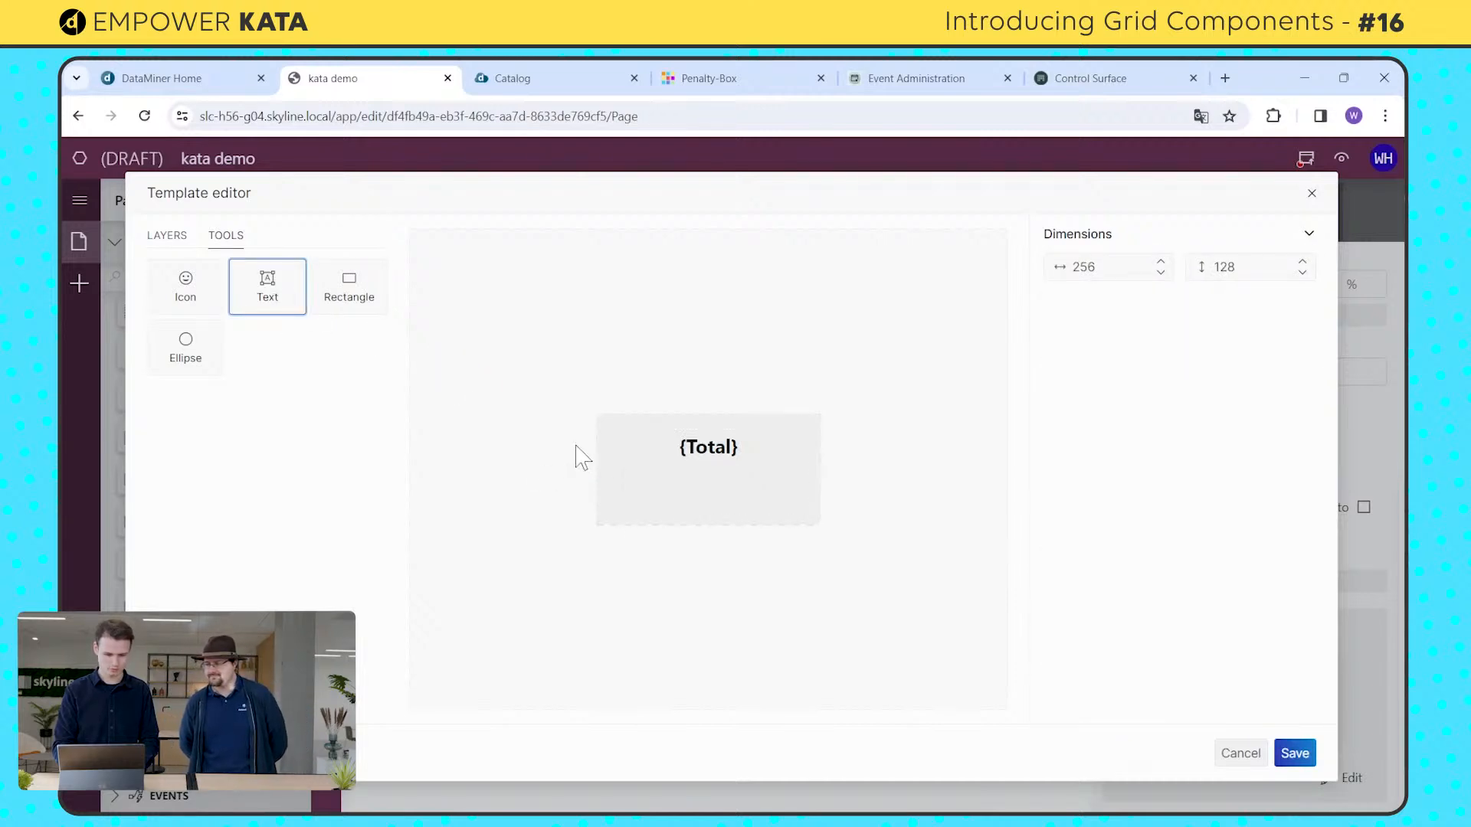
mouse_move(616, 462)
left_mouse_down()
mouse_move(735, 536)
mouse_move(808, 491)
left_mouse_up()
Step: Replace the new layer's placeholder text with {Customer} and center it horizontally
double_click(1067, 455)
key("BackSpace")
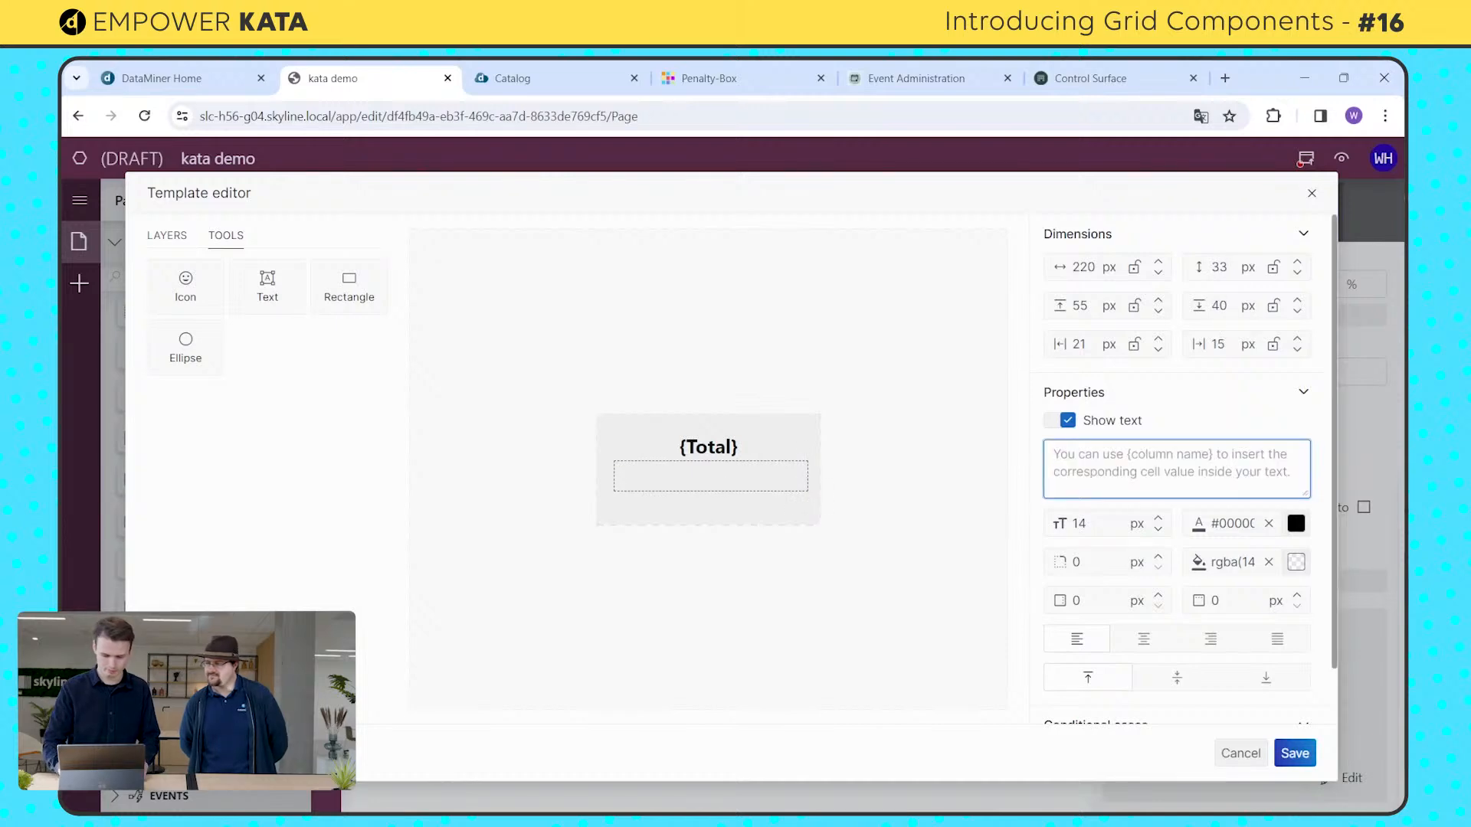
type("{}")
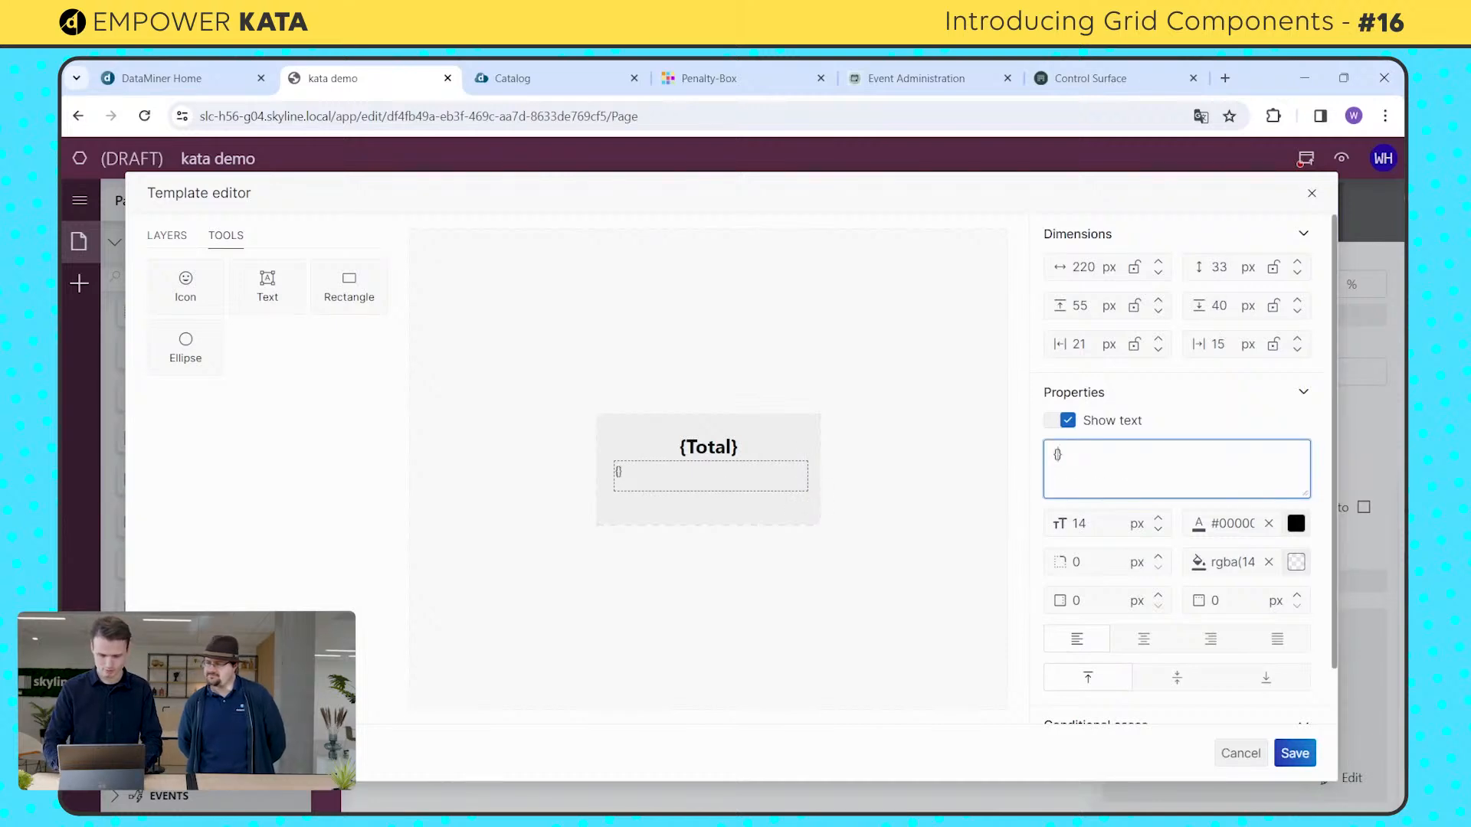
type("Cus")
key("BackSpace")
key("BackSpace")
type("s")
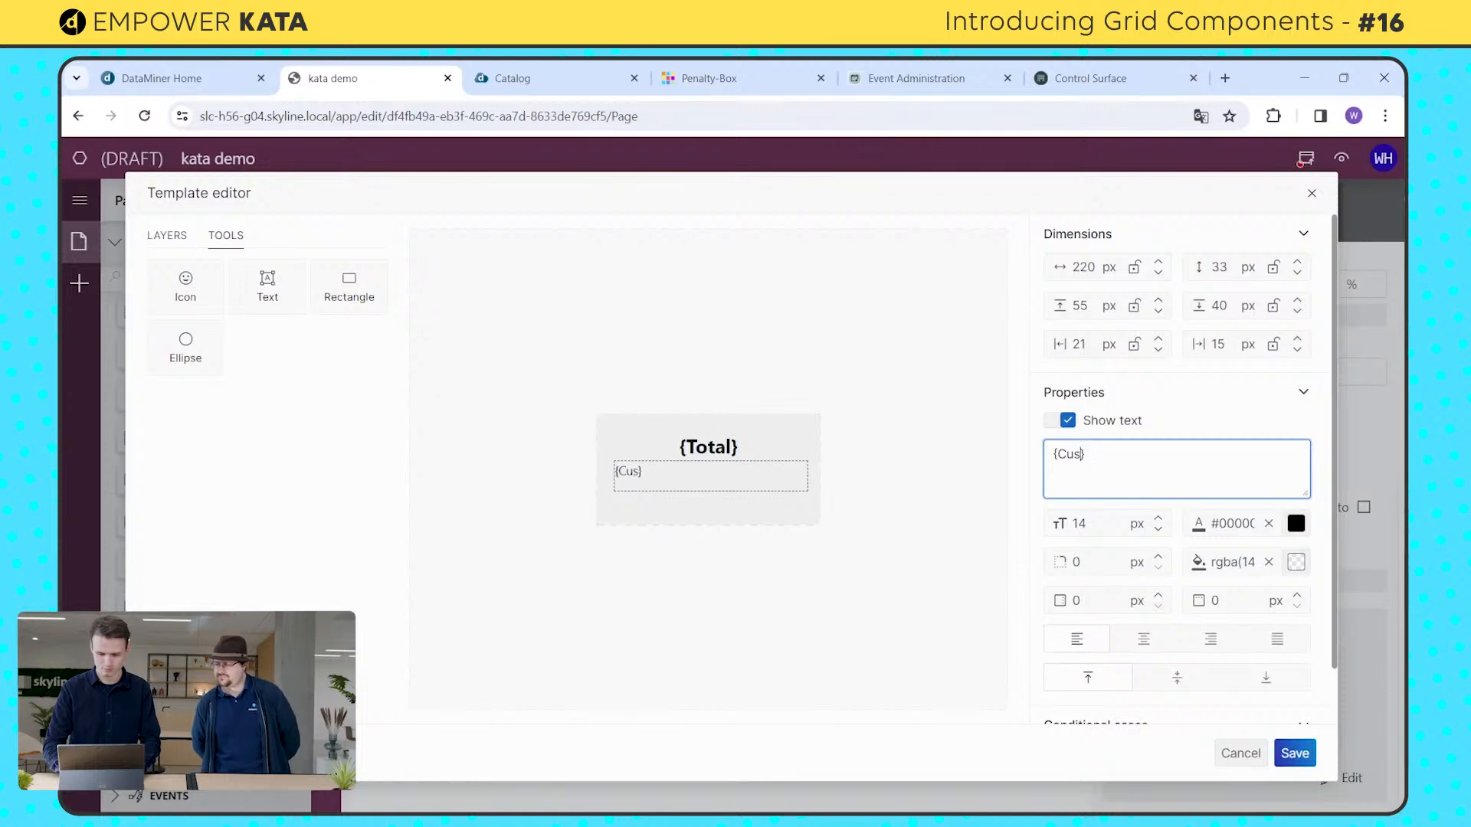
type("tomer")
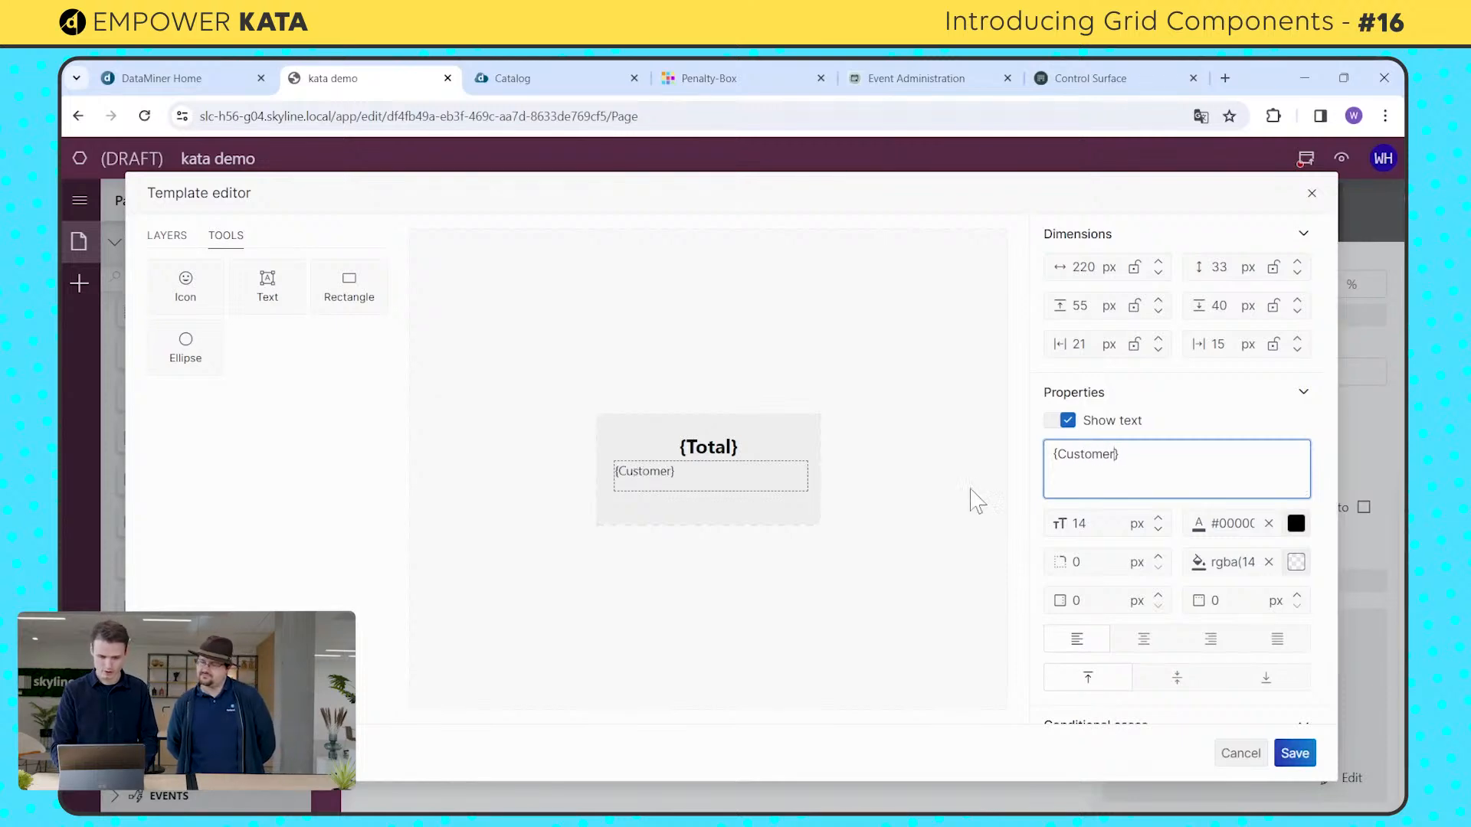
left_click(1144, 640)
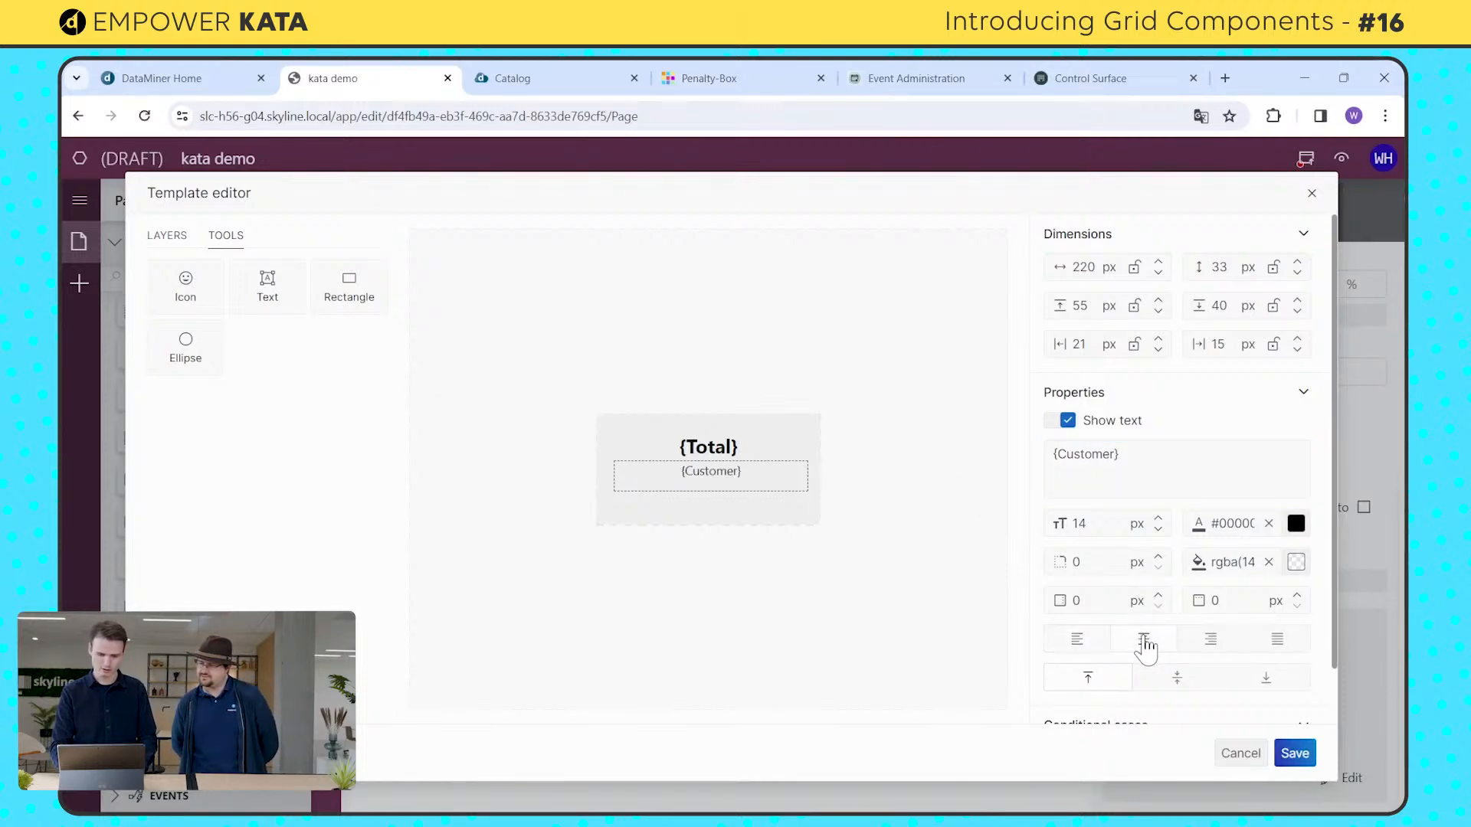
Step: Lock the {Customer} layer's top margin and set its left and right margins to 10 px, locked
left_click(1136, 308)
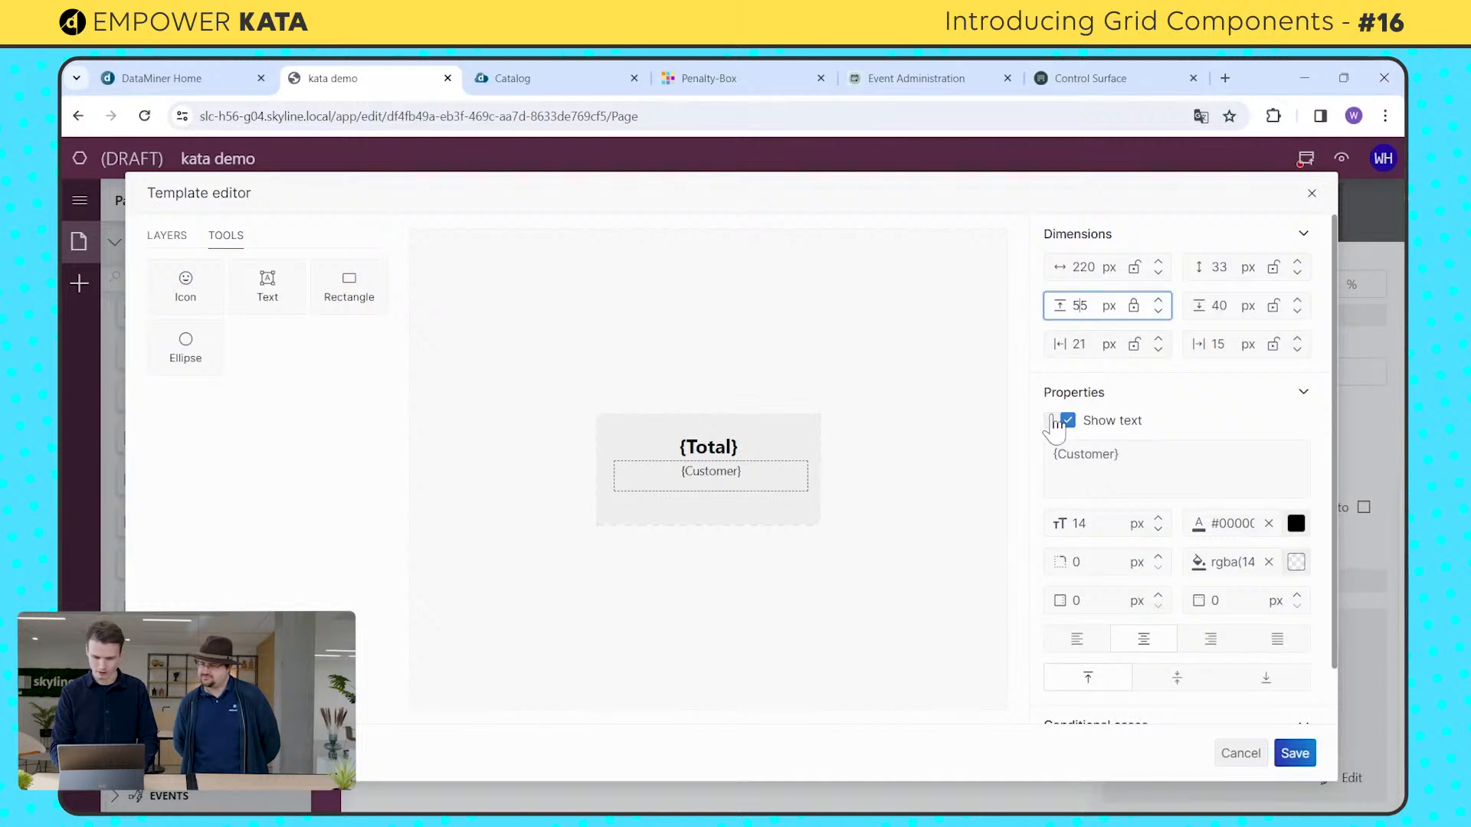
double_click(1079, 344)
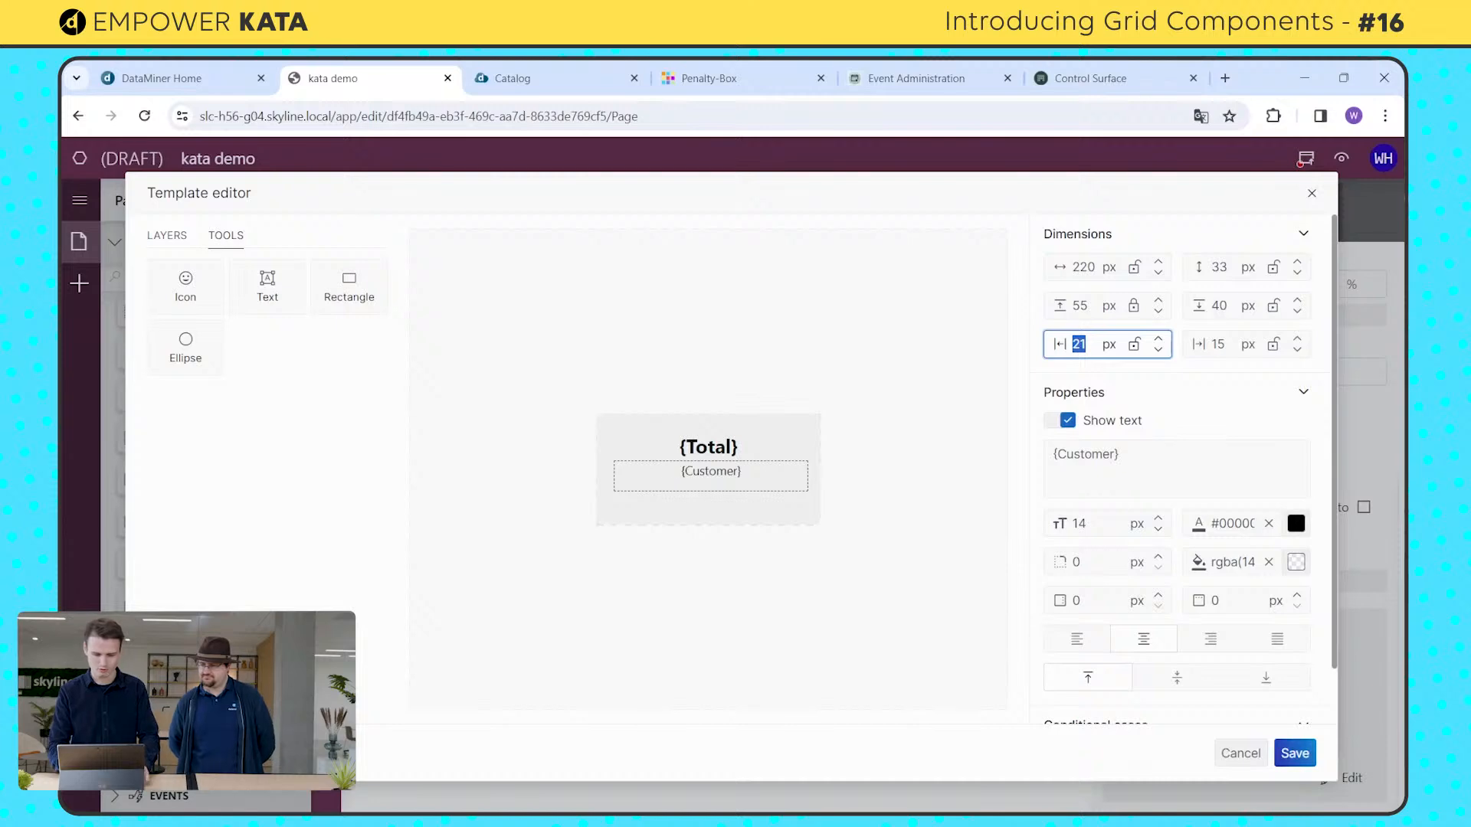
type("10")
left_click(1134, 344)
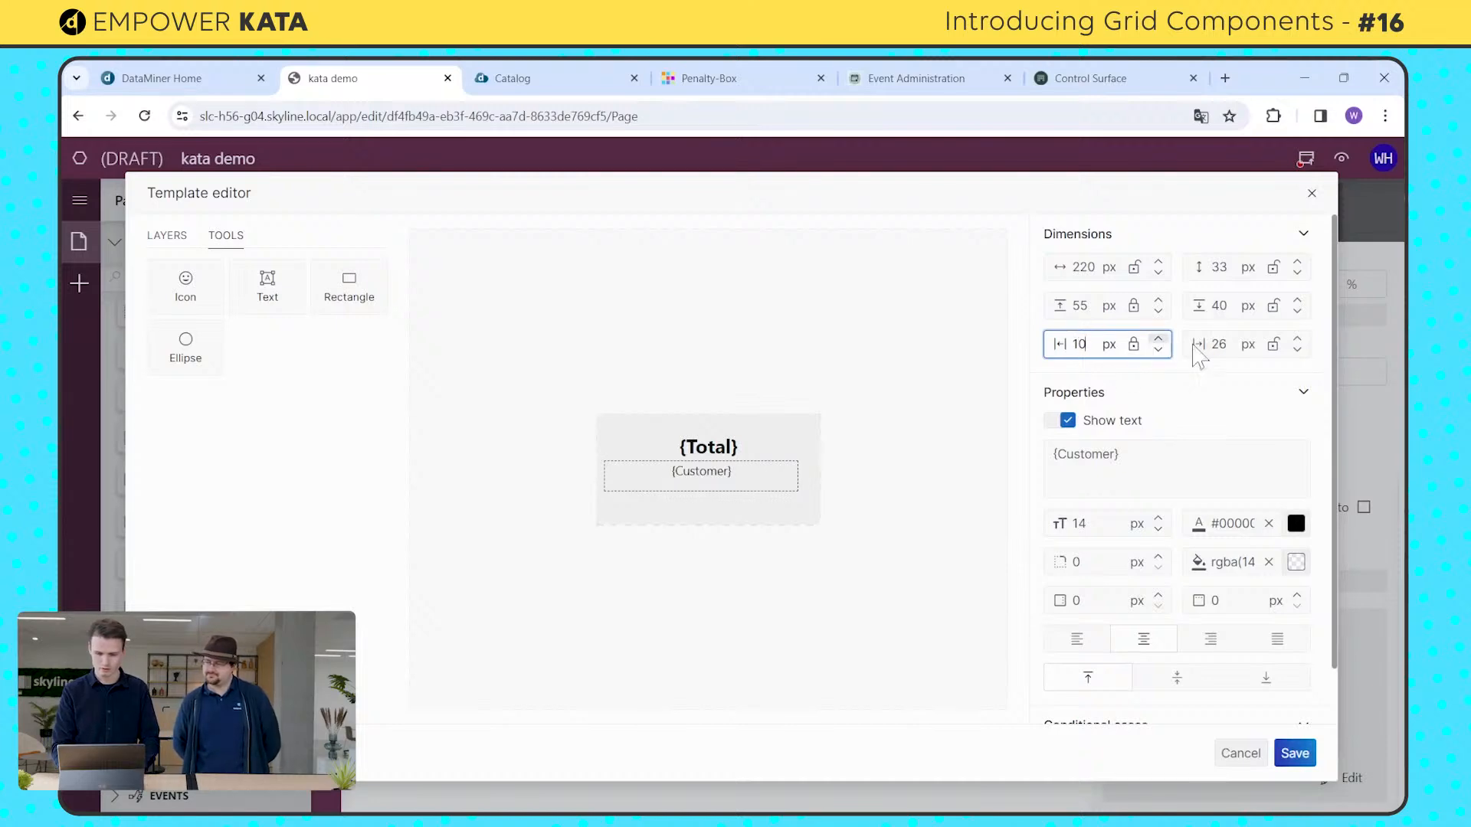
left_click(1218, 344)
type("10")
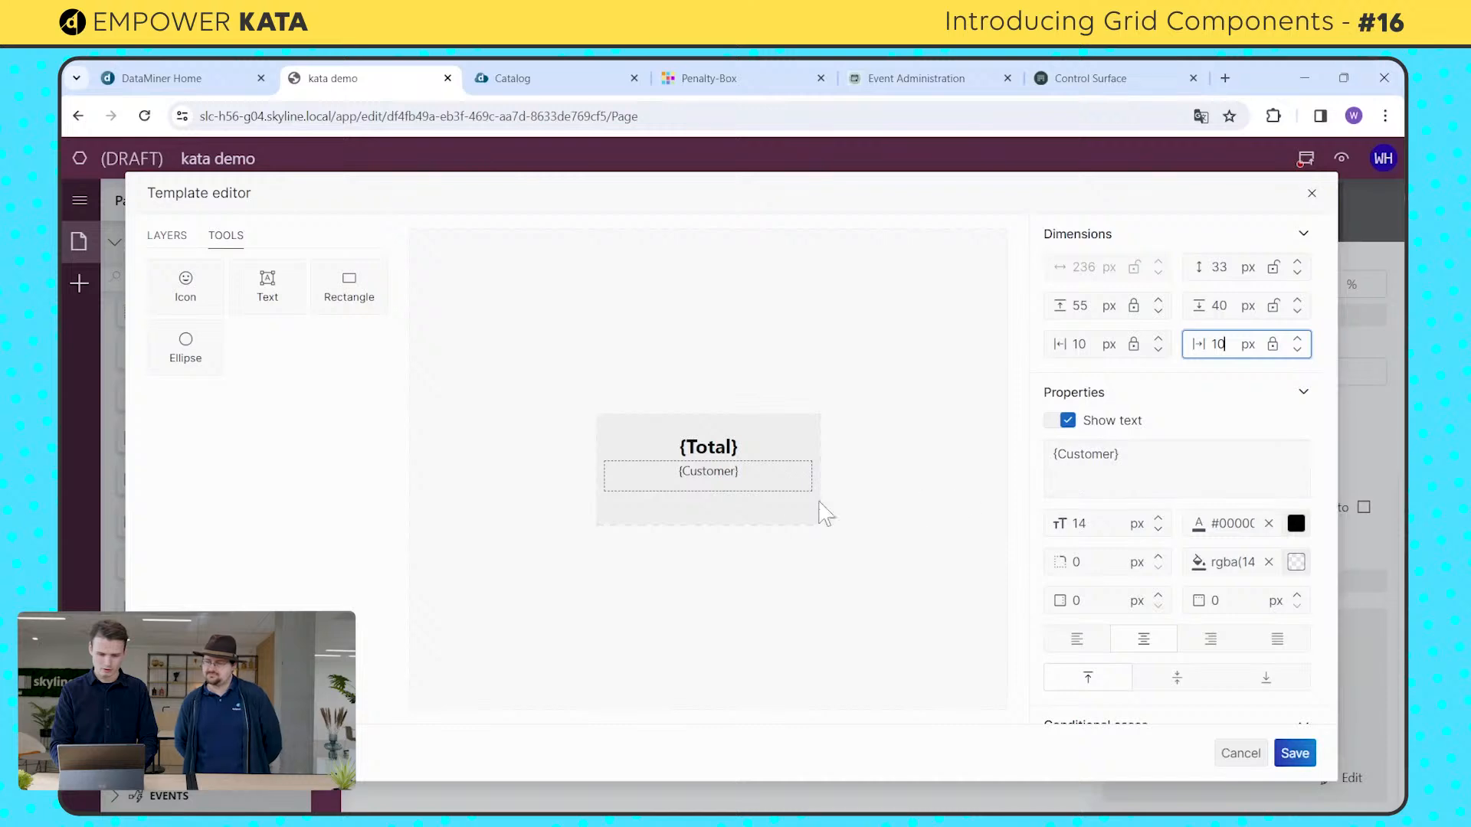
Step: Add a text layer about 236 by 24 px near the card's lower edge, containing {Status} and centered horizontally
left_click(285, 308)
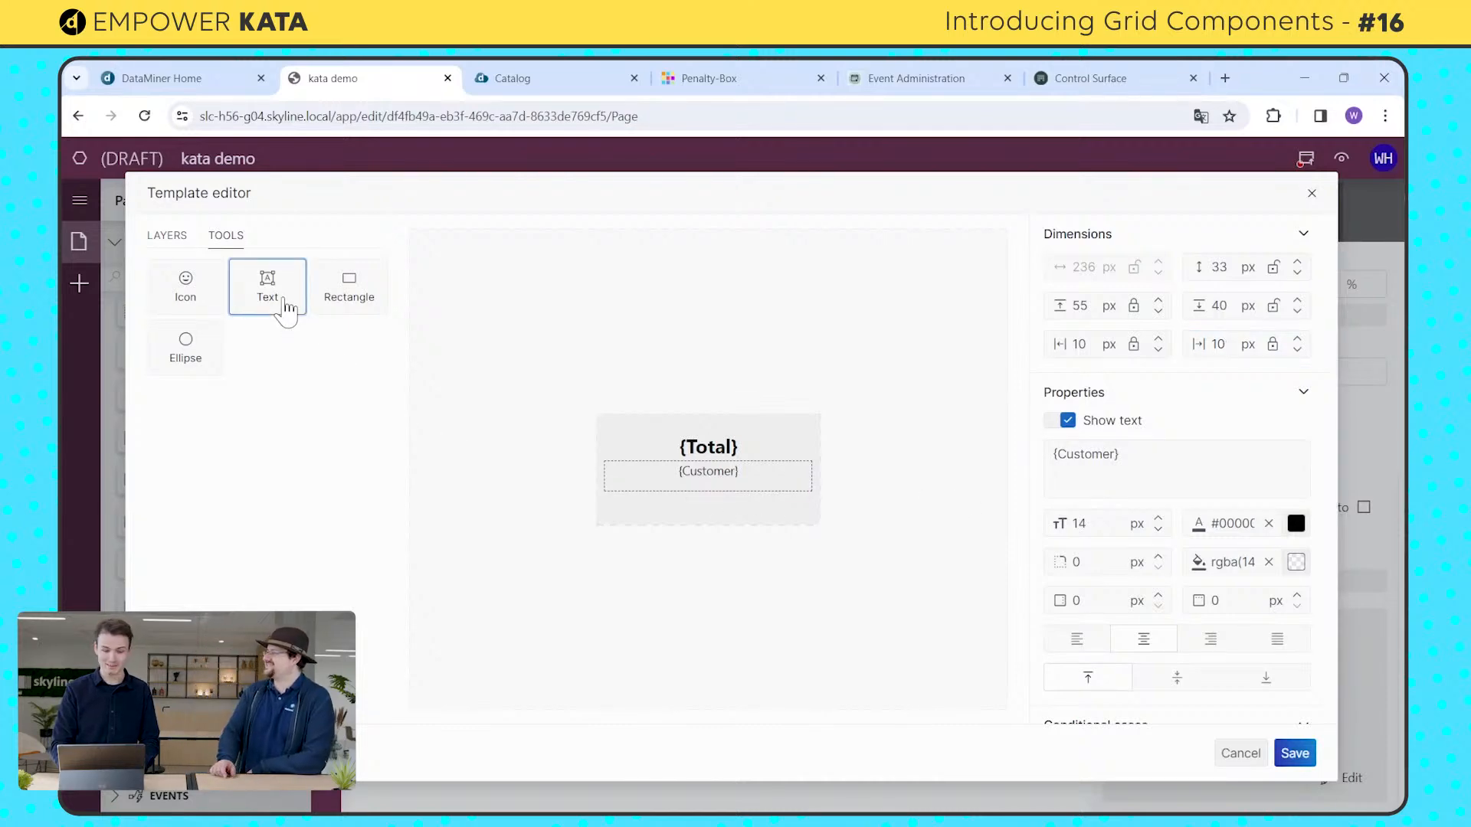
left_click_drag(605, 501, 814, 523)
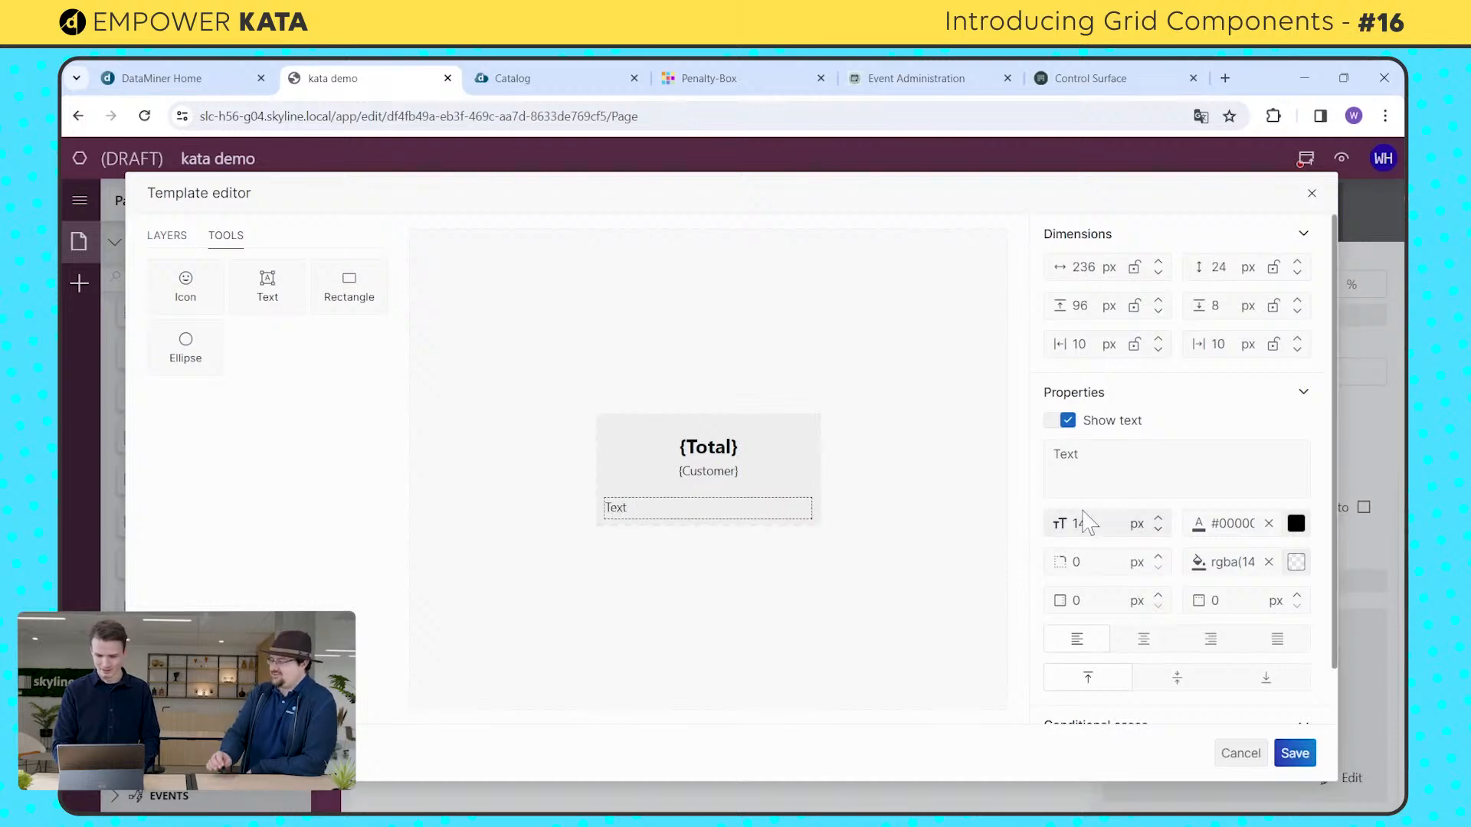
left_click(1088, 463)
key("BackSpace")
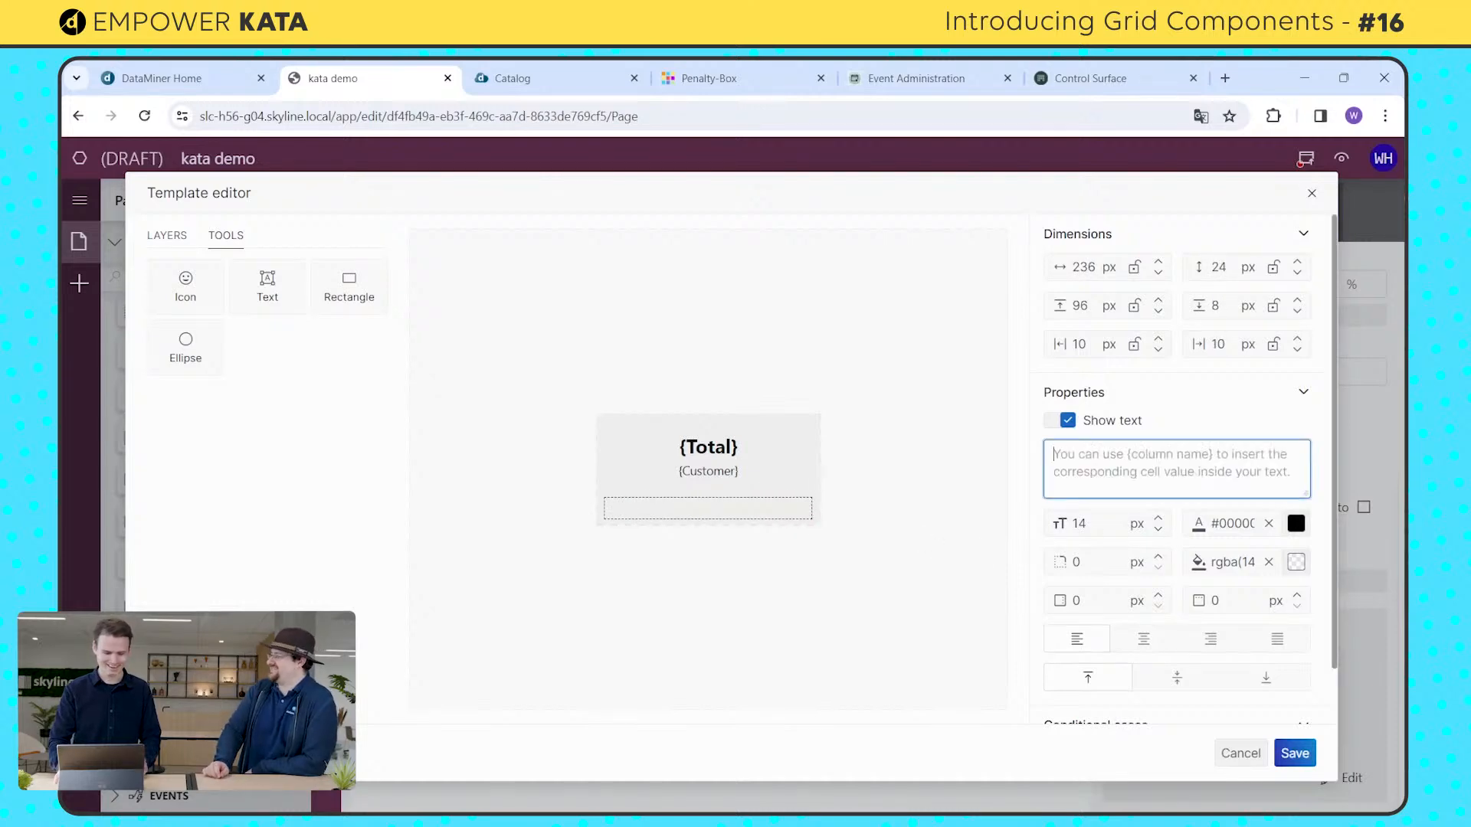
type("{}")
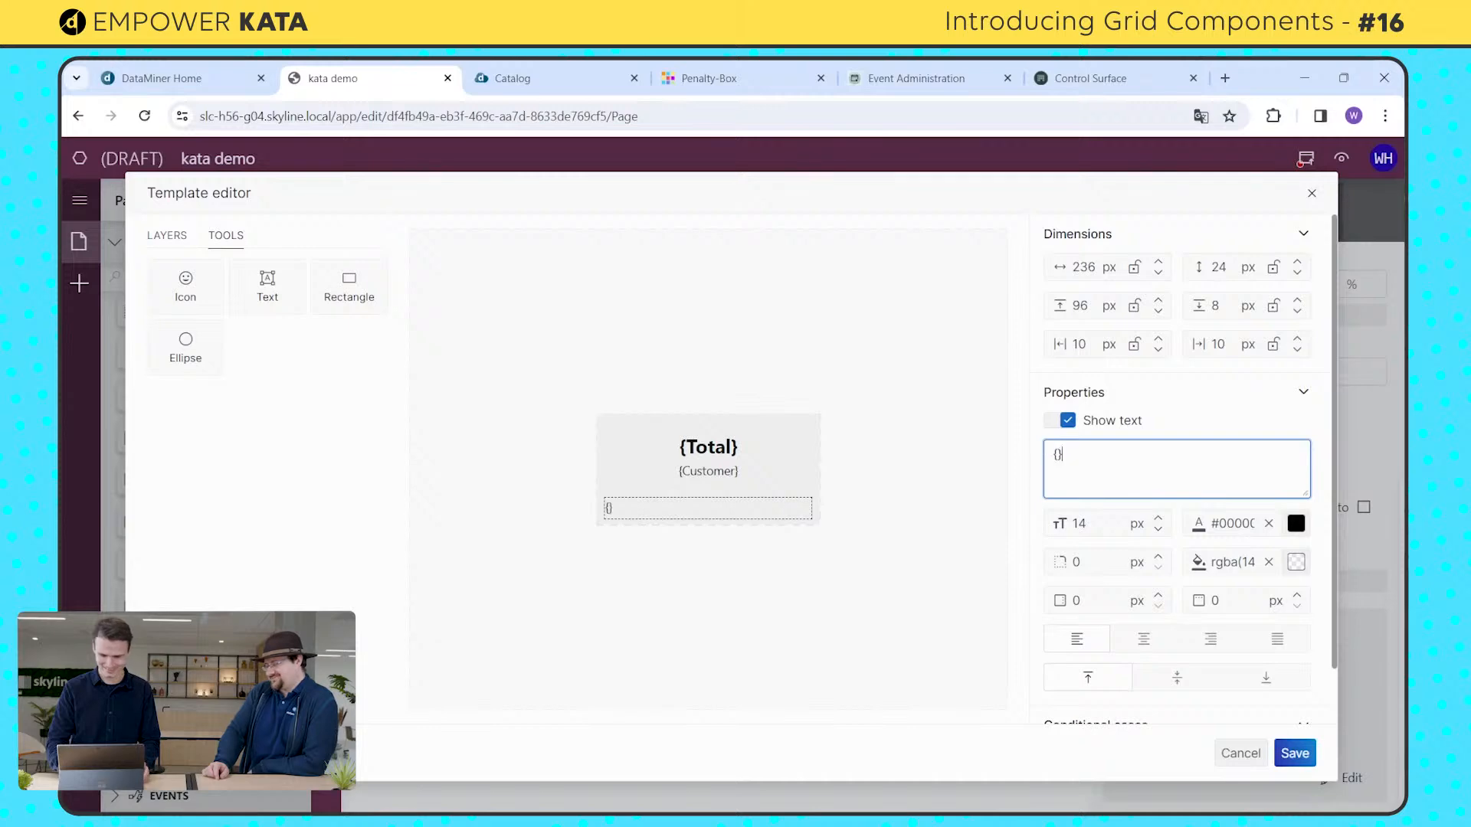
key("Caps_Lock")
type("S")
key("Caps_Lock")
type("tatus")
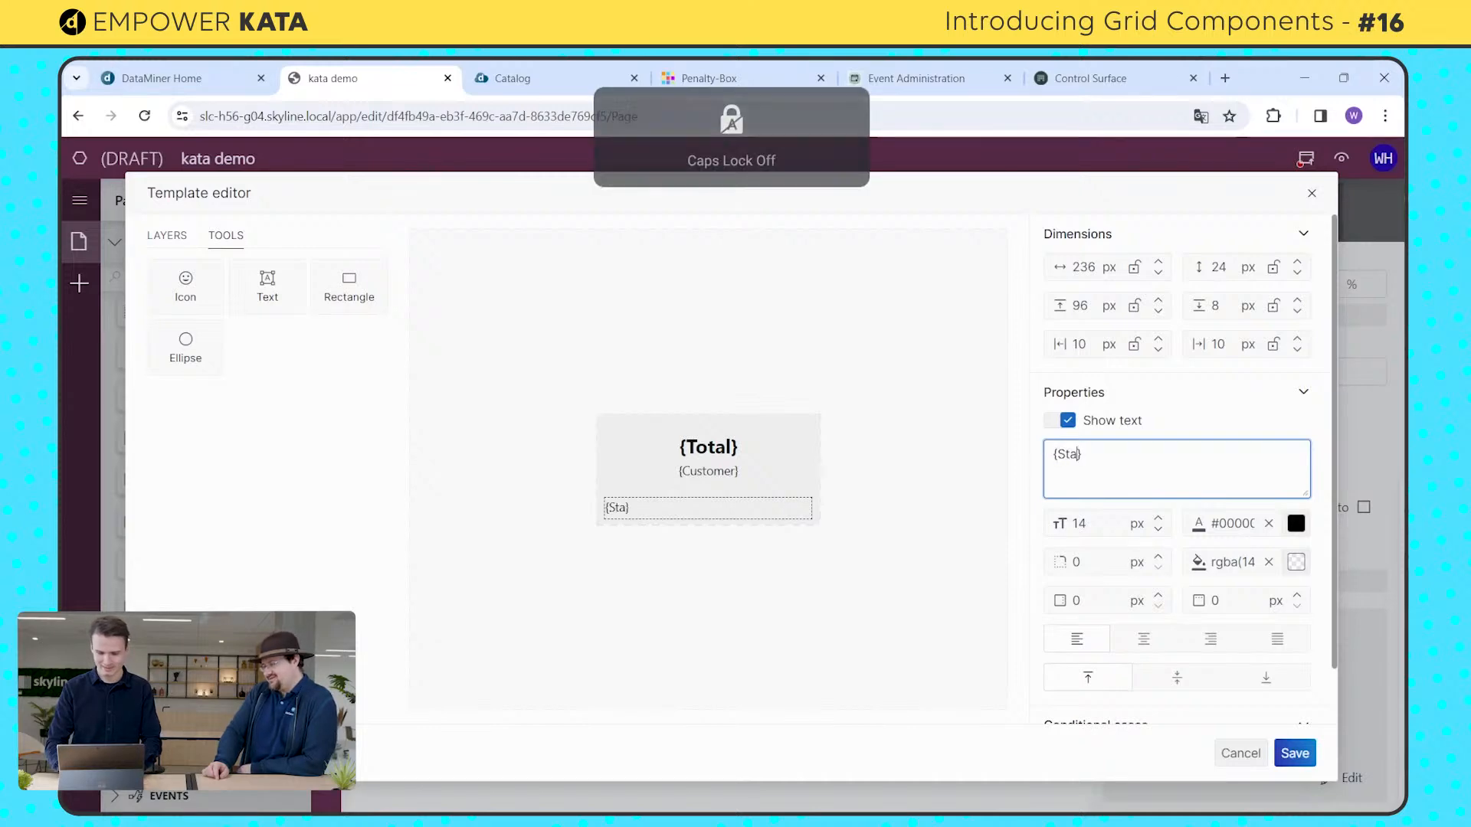
left_click(1143, 637)
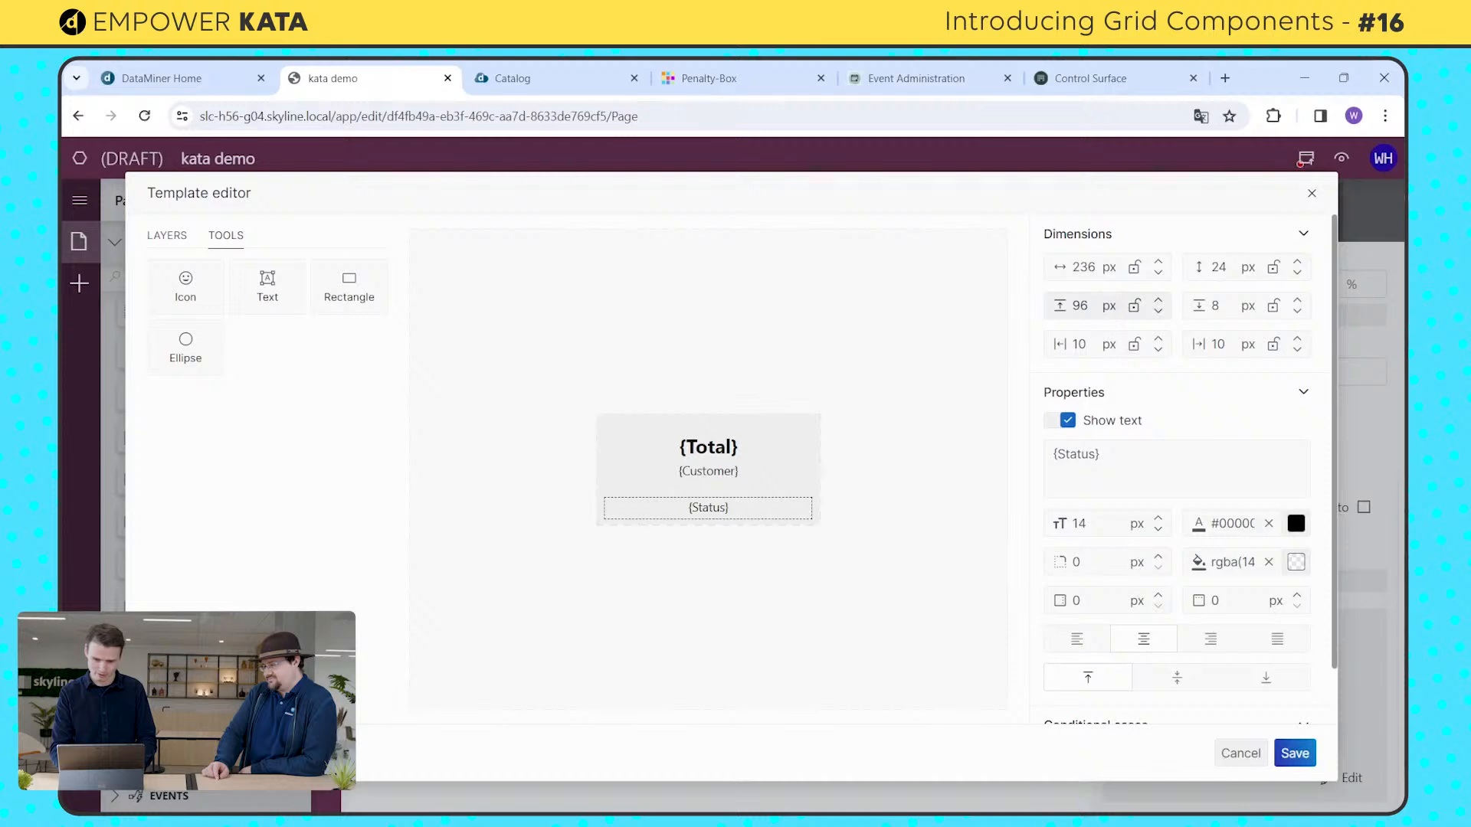
Step: Set the {Status} layer's top margin to 80 px and lock it
double_click(1081, 306)
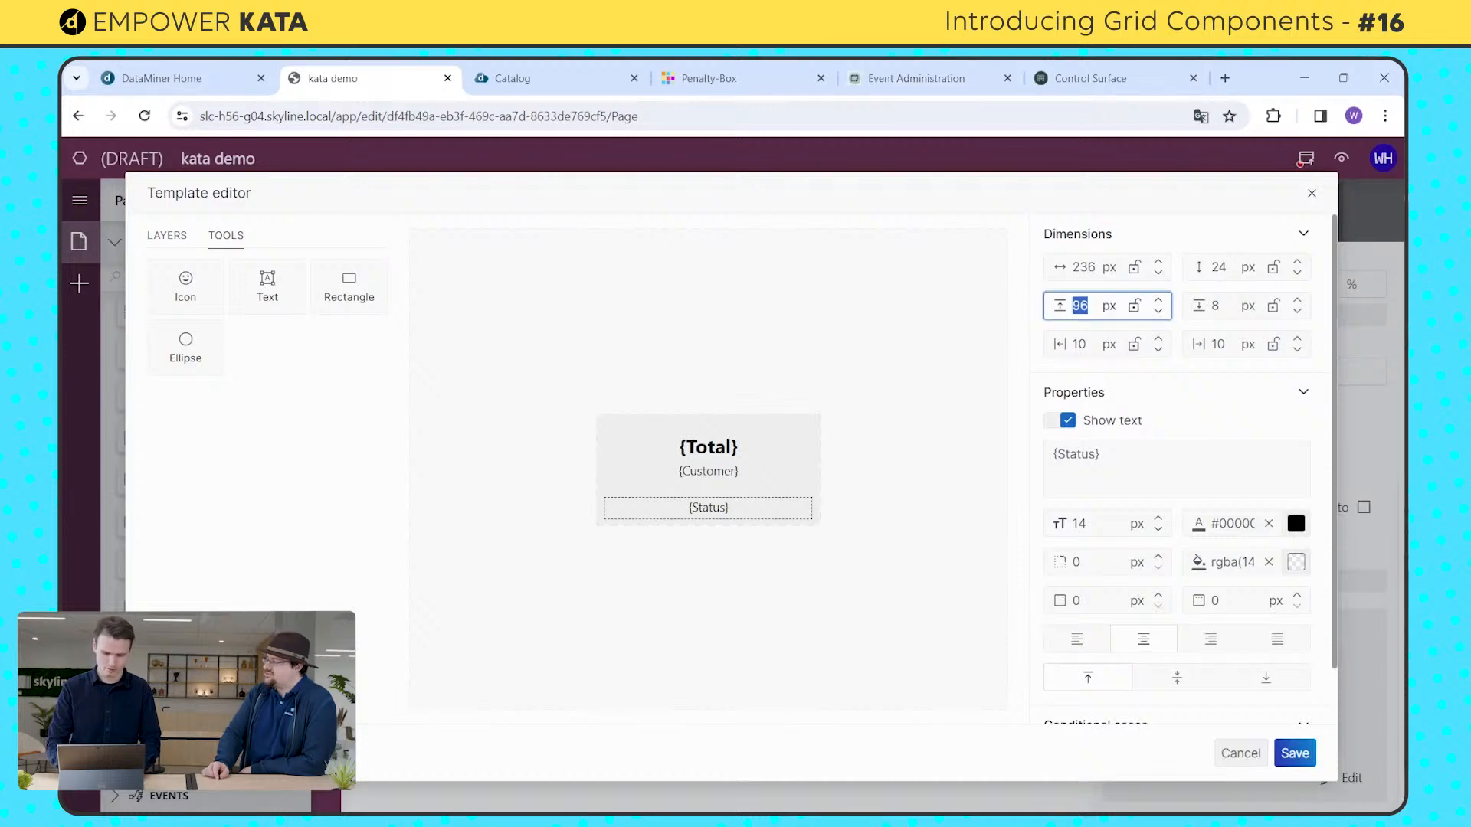
type("80")
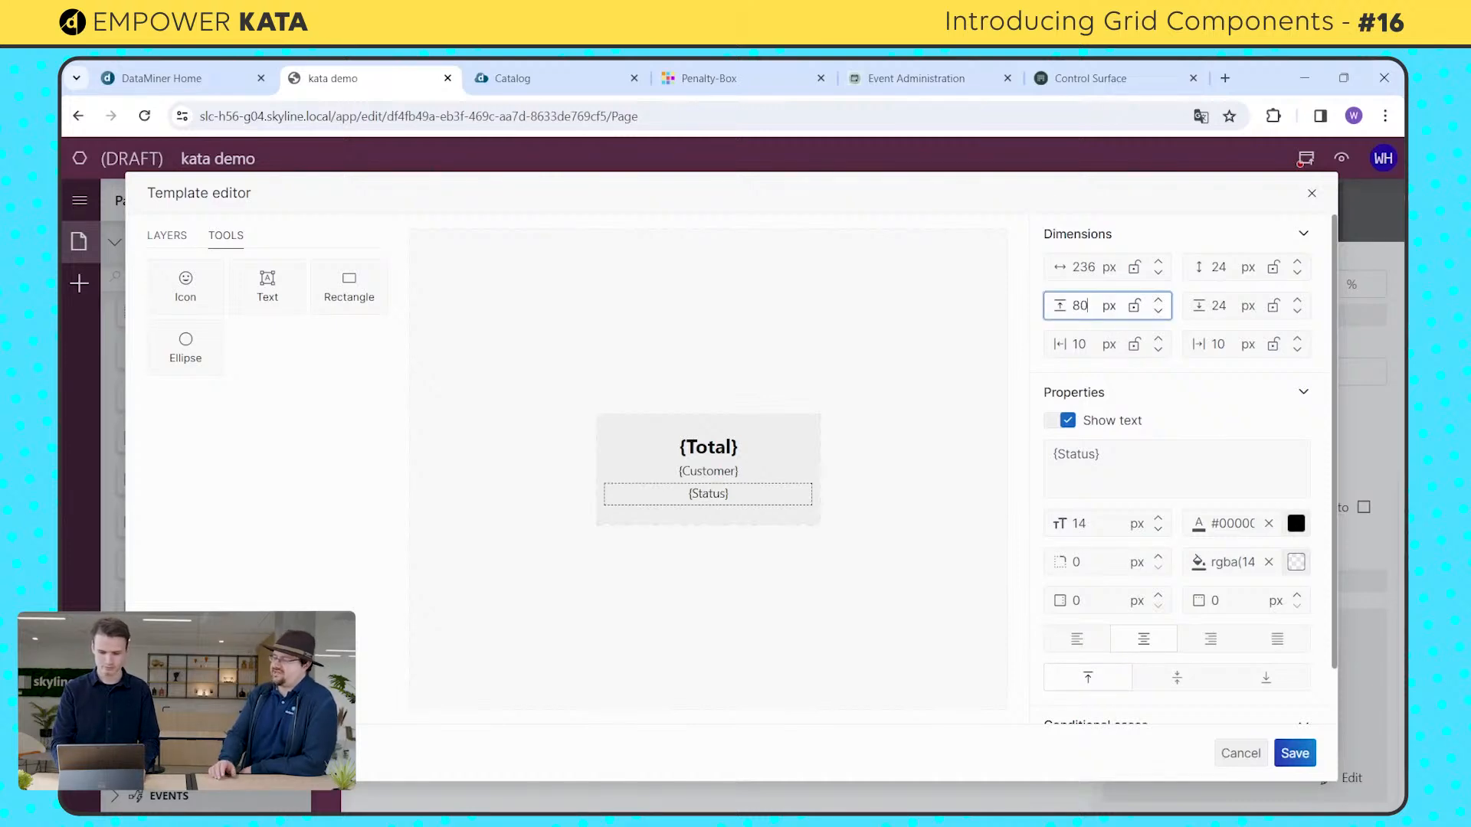
left_click(1134, 306)
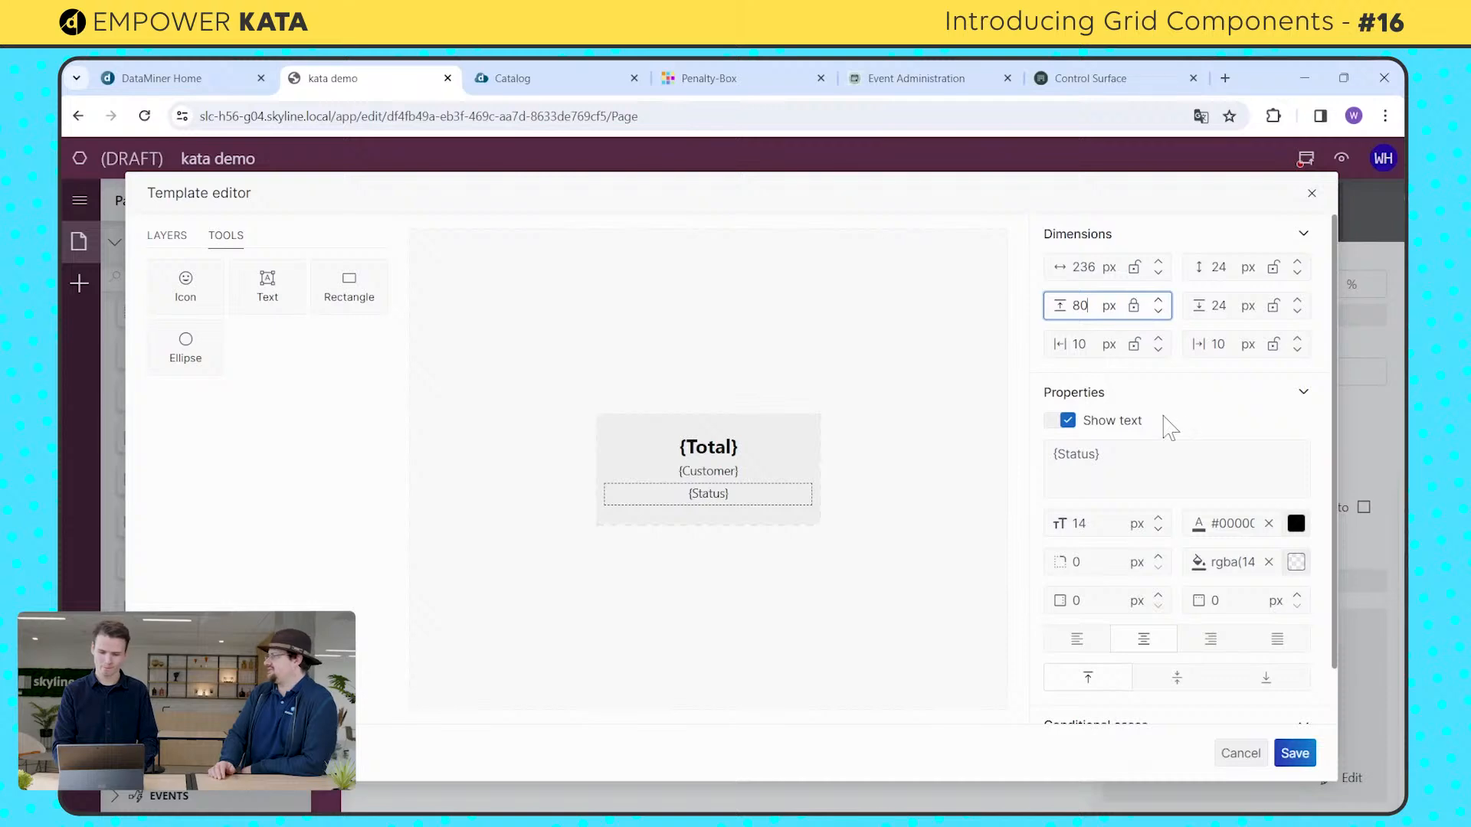
Step: Set the {Status} layer's background color to the near-black template color #111111
left_click(1296, 563)
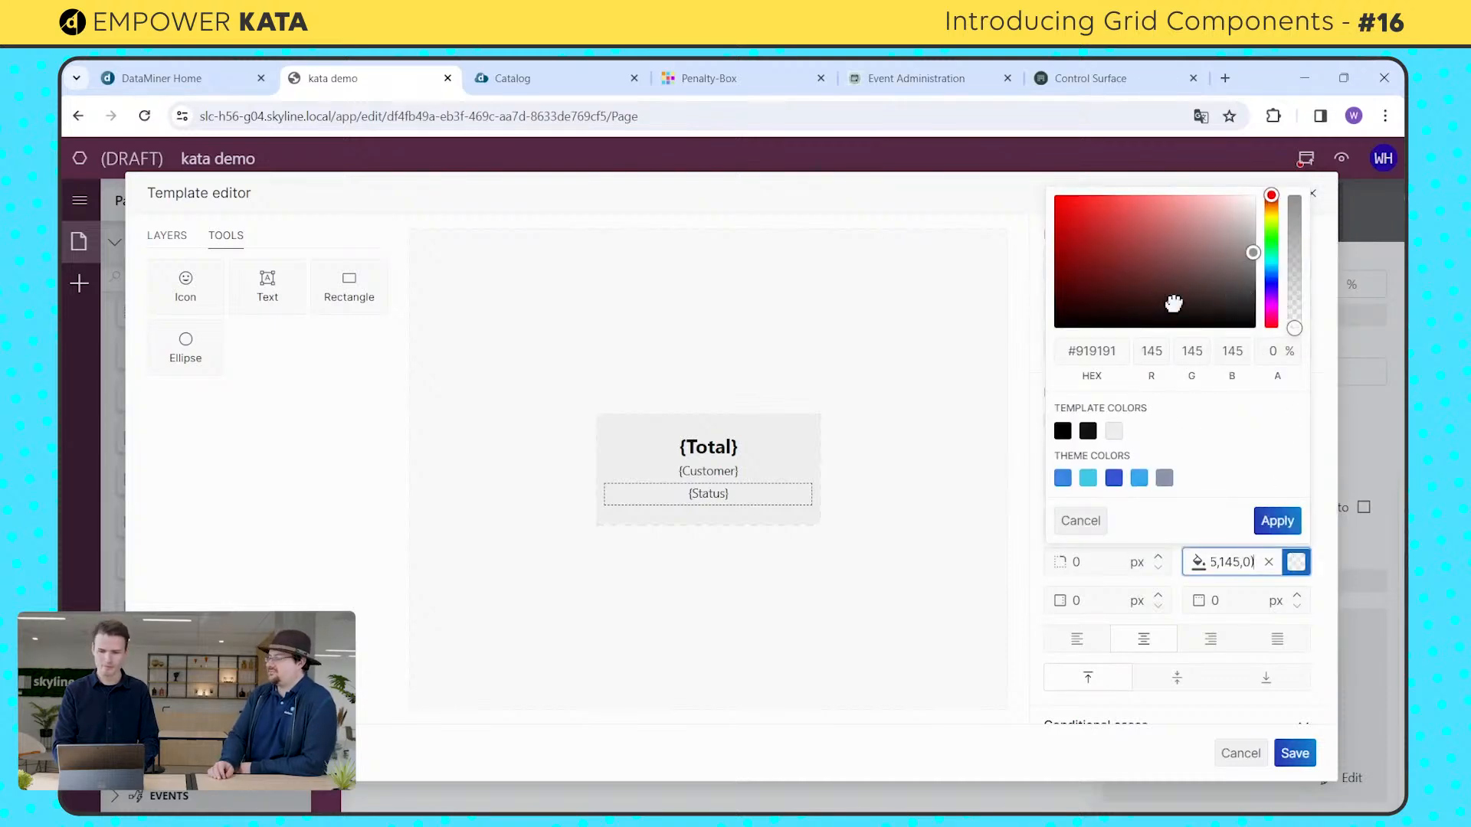
left_click(1134, 310)
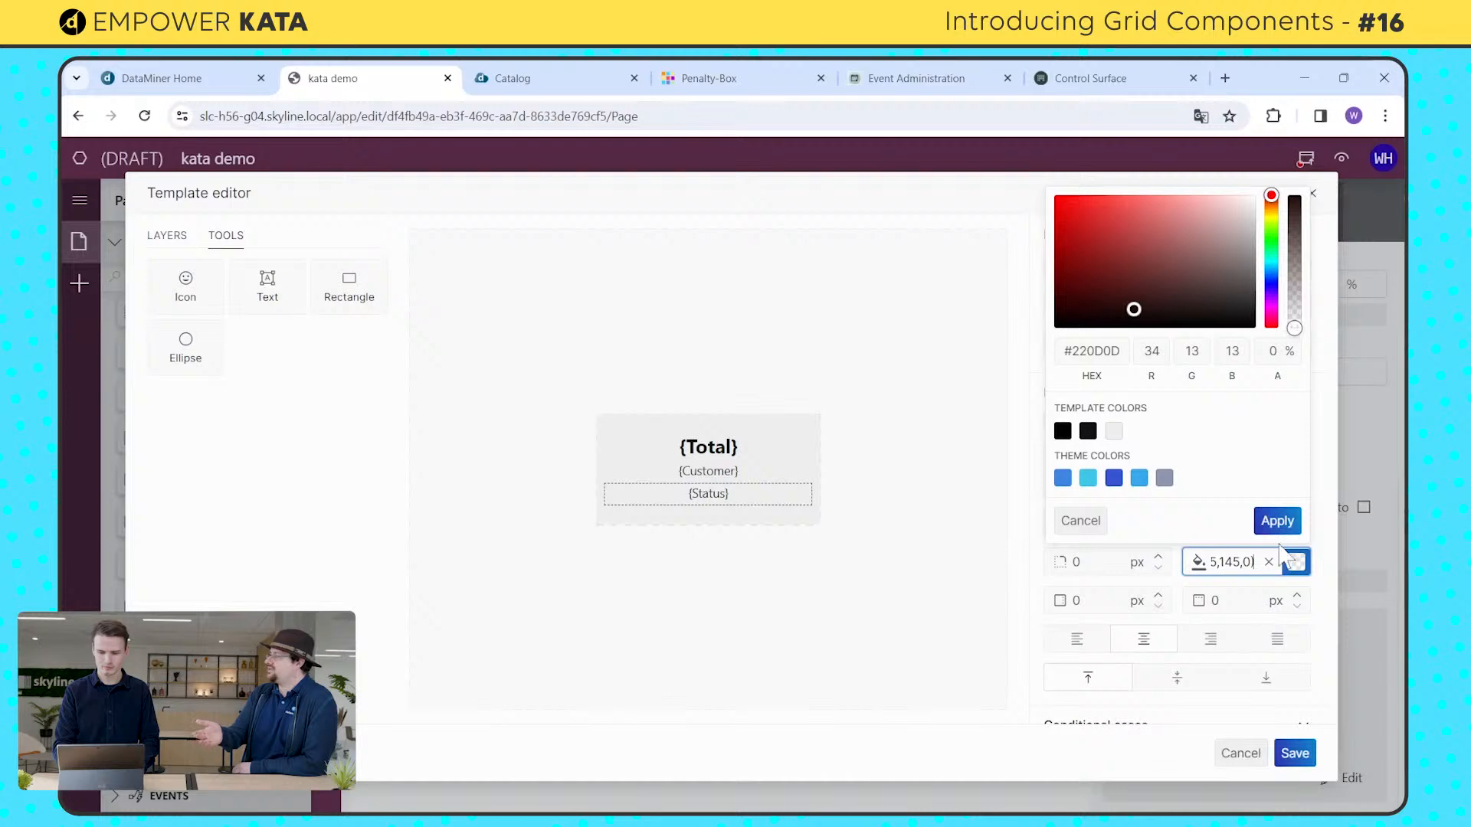
left_click_drag(1134, 310, 1052, 330)
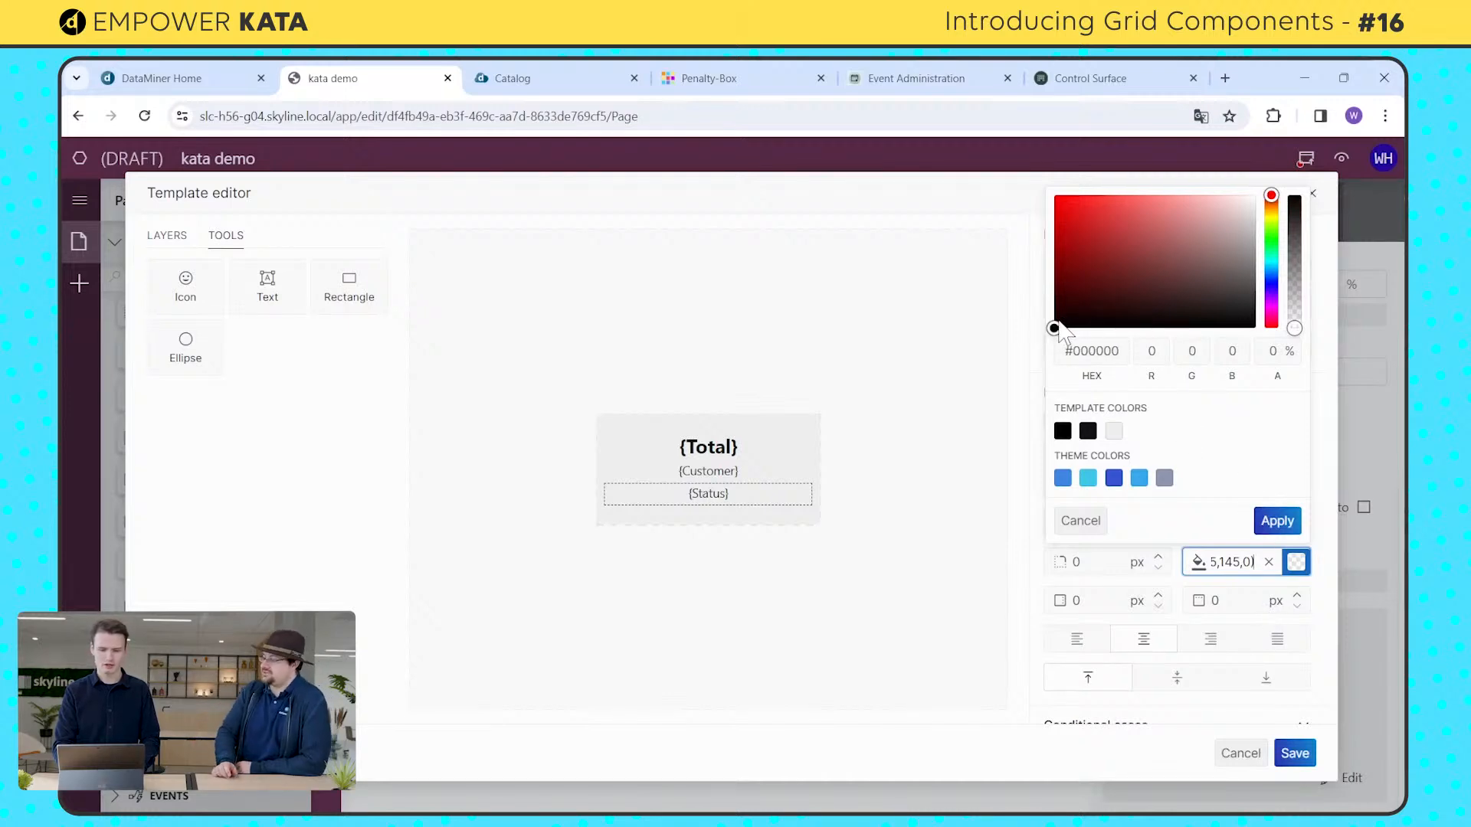
left_click_drag(1059, 324, 1057, 323)
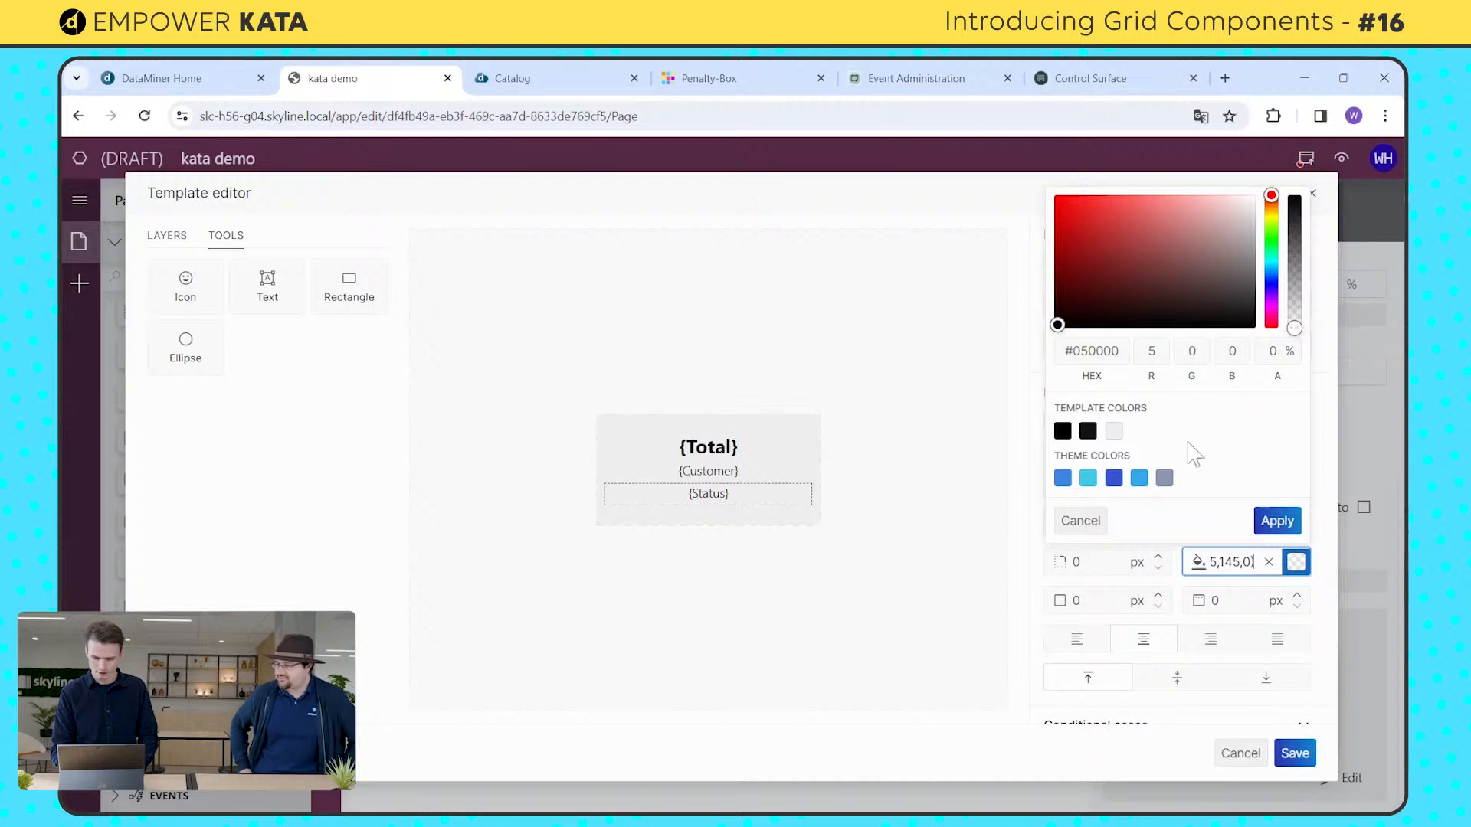
left_click(1088, 430)
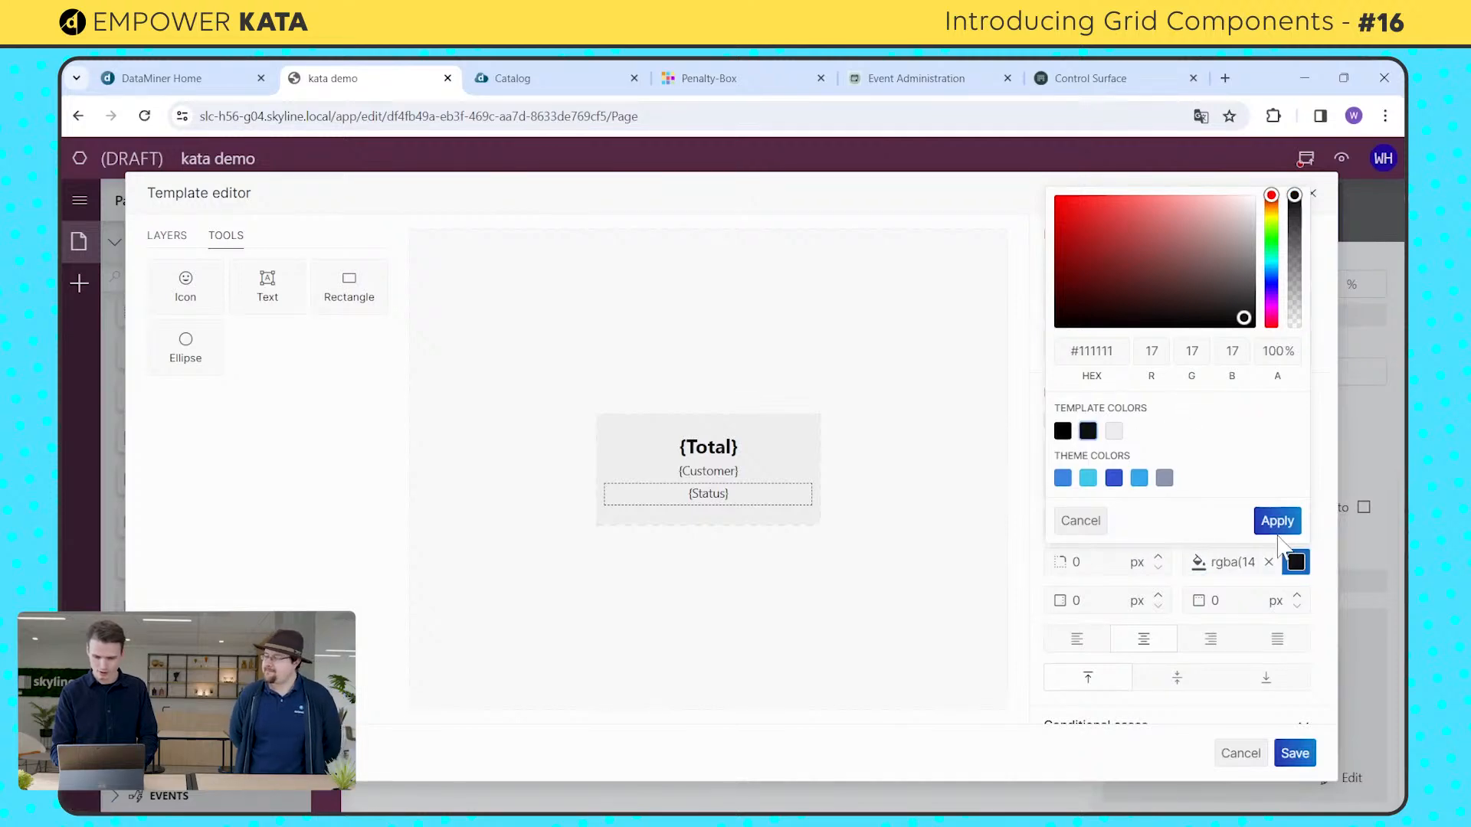
left_click(1275, 523)
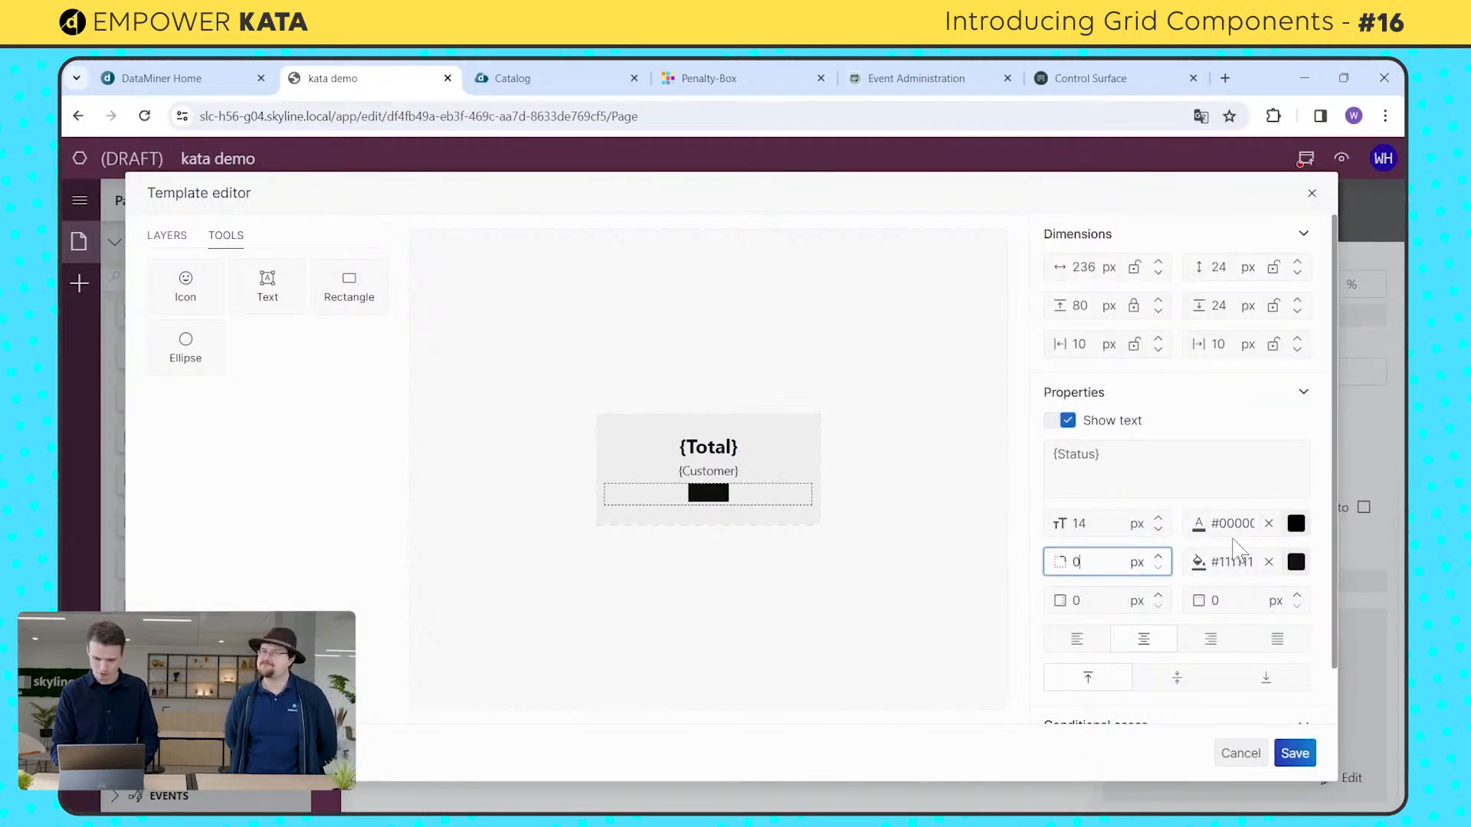
Step: Set the {Status} layer's text color to the light grey template color #EEEEEE and its corner radius to 4 px
left_click(1295, 523)
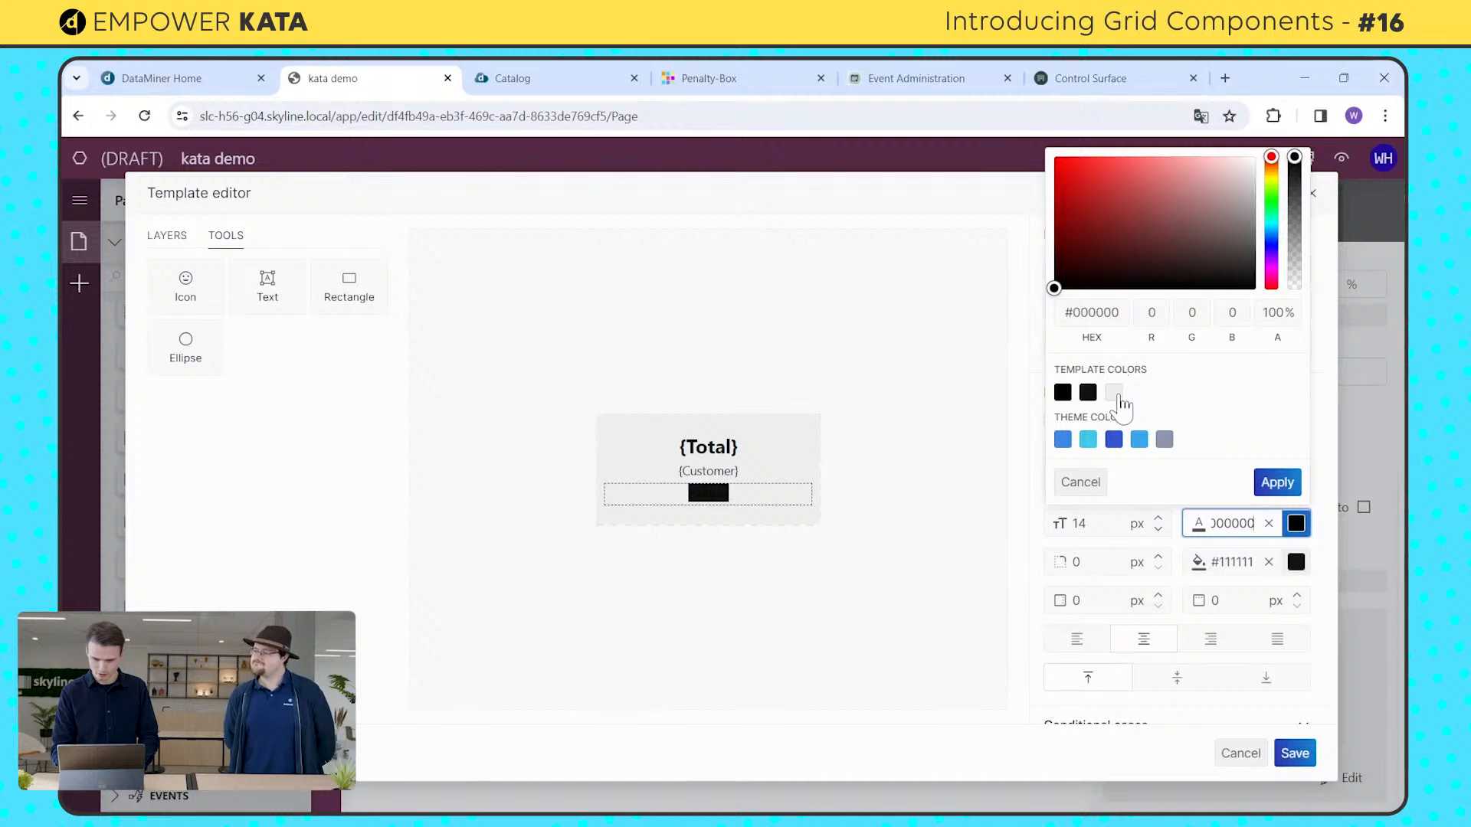
left_click(1114, 392)
left_click(1277, 483)
left_click(1077, 561)
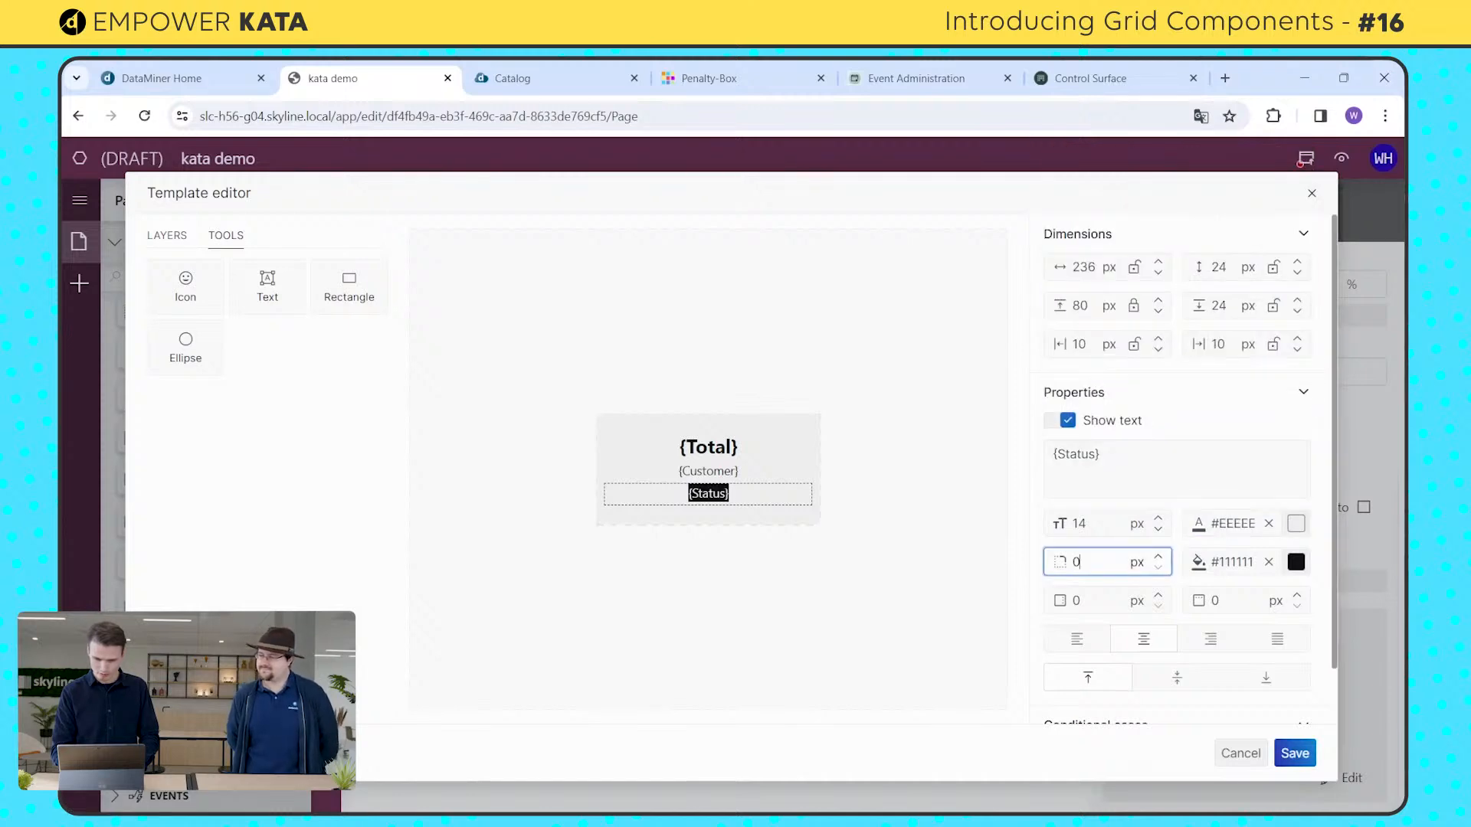
type("4")
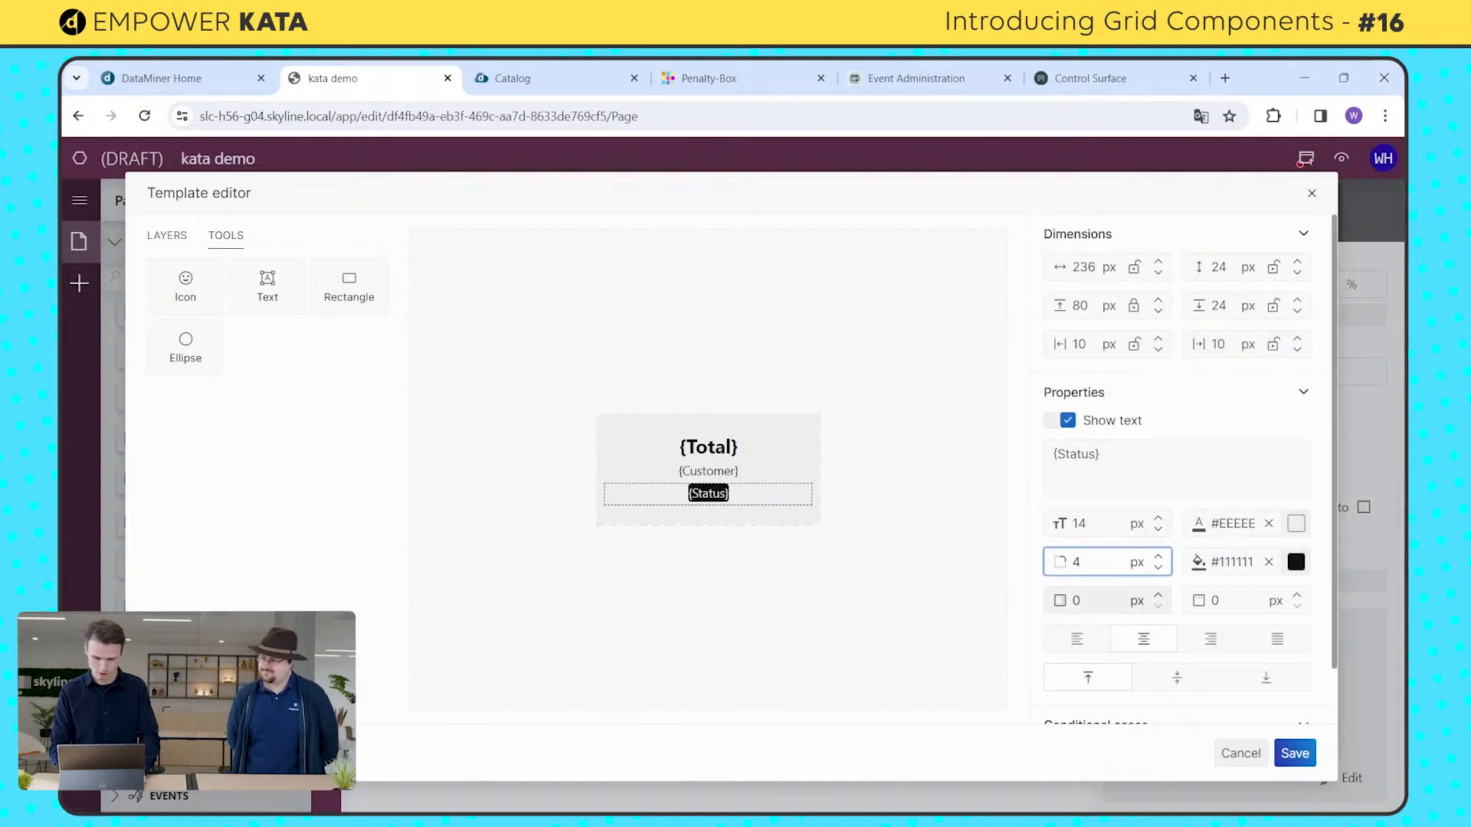
Step: Set the {Status} layer's horizontal padding to 6 px, vertical padding to 3 px and height to 30 px
left_click(1102, 600)
key("BackSpace")
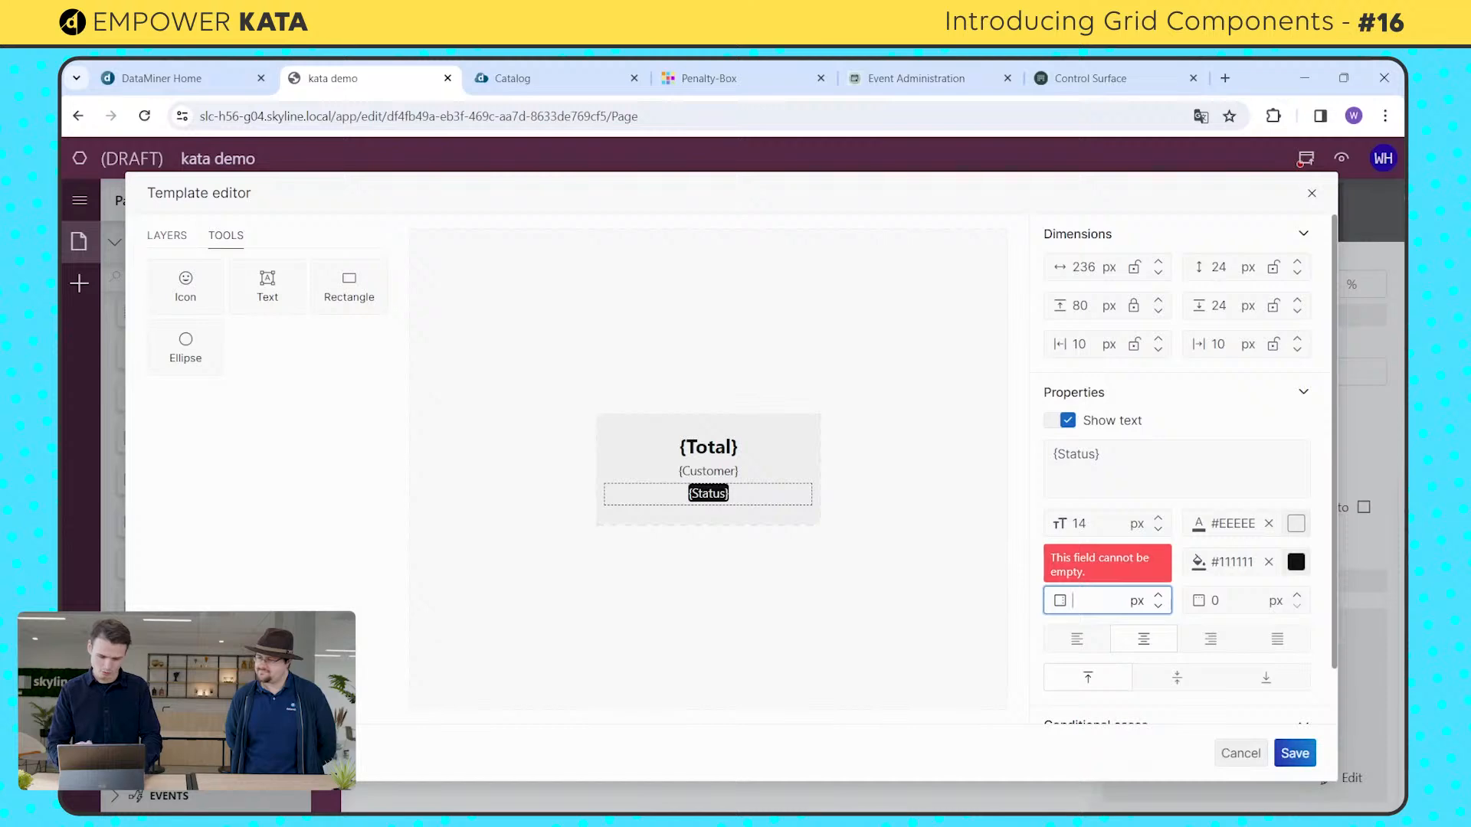
type("3")
left_click(1223, 601)
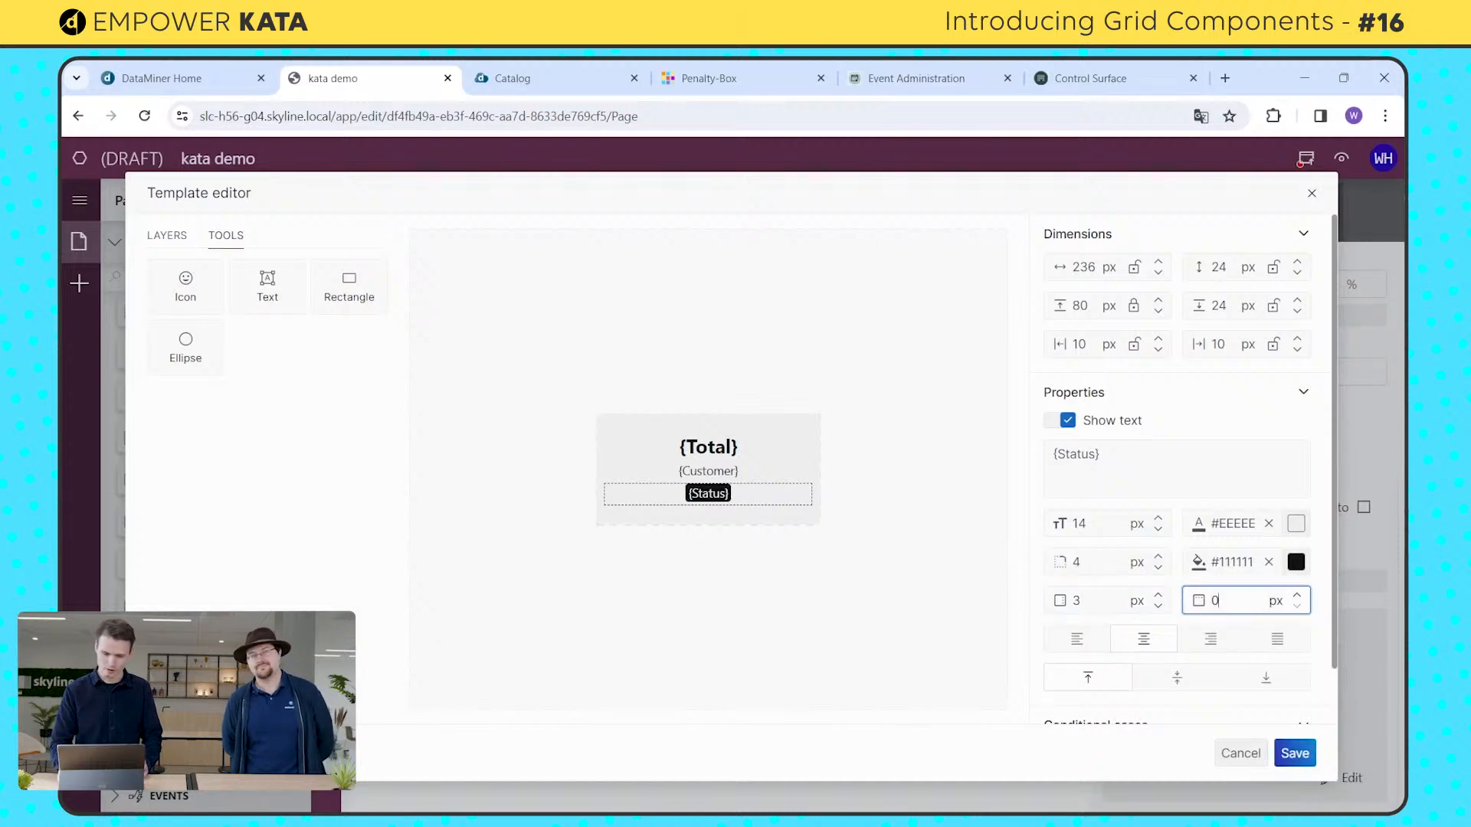
key("BackSpace")
type("6")
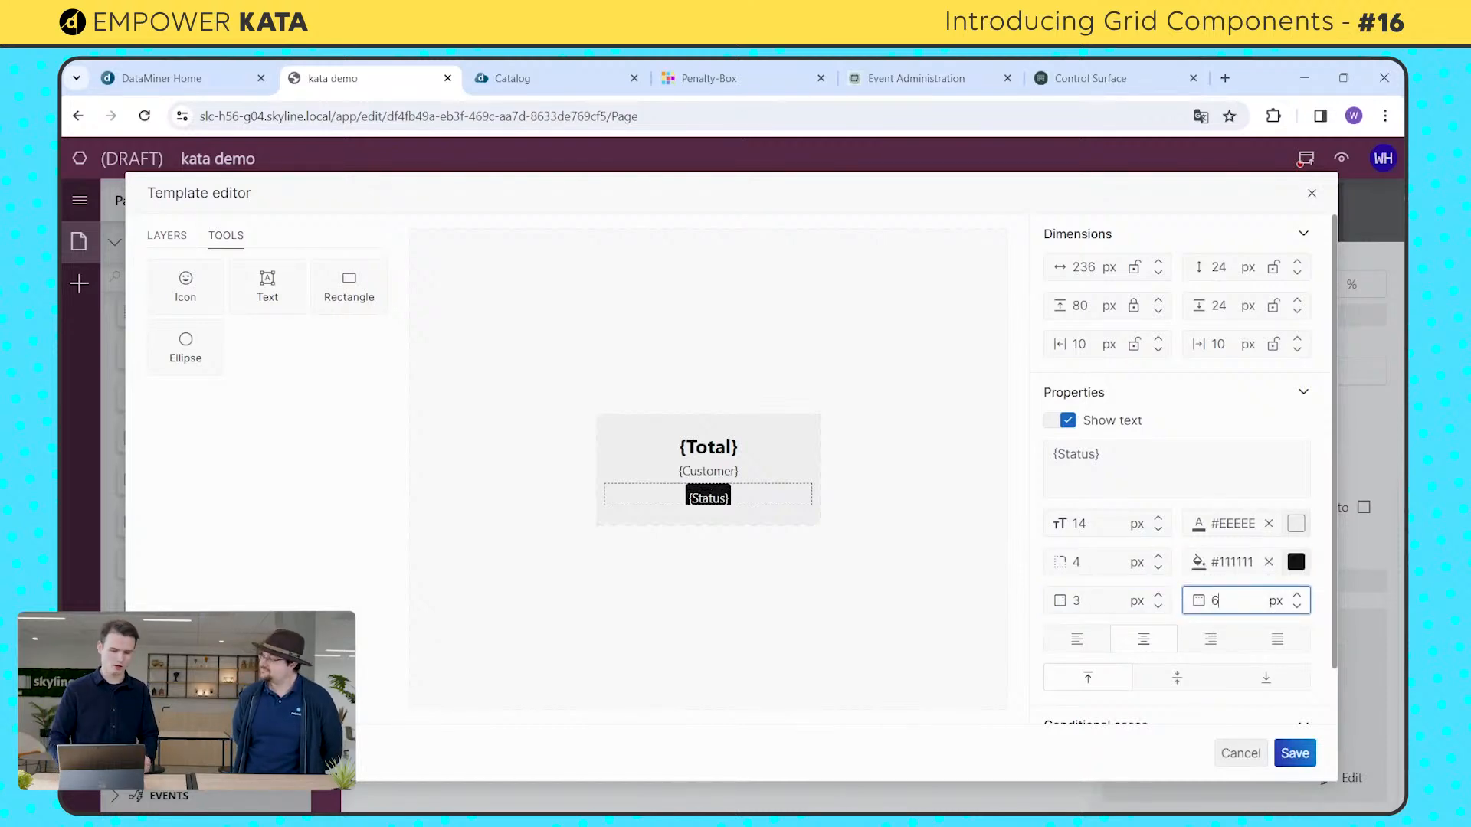
key("BackSpace")
type("3")
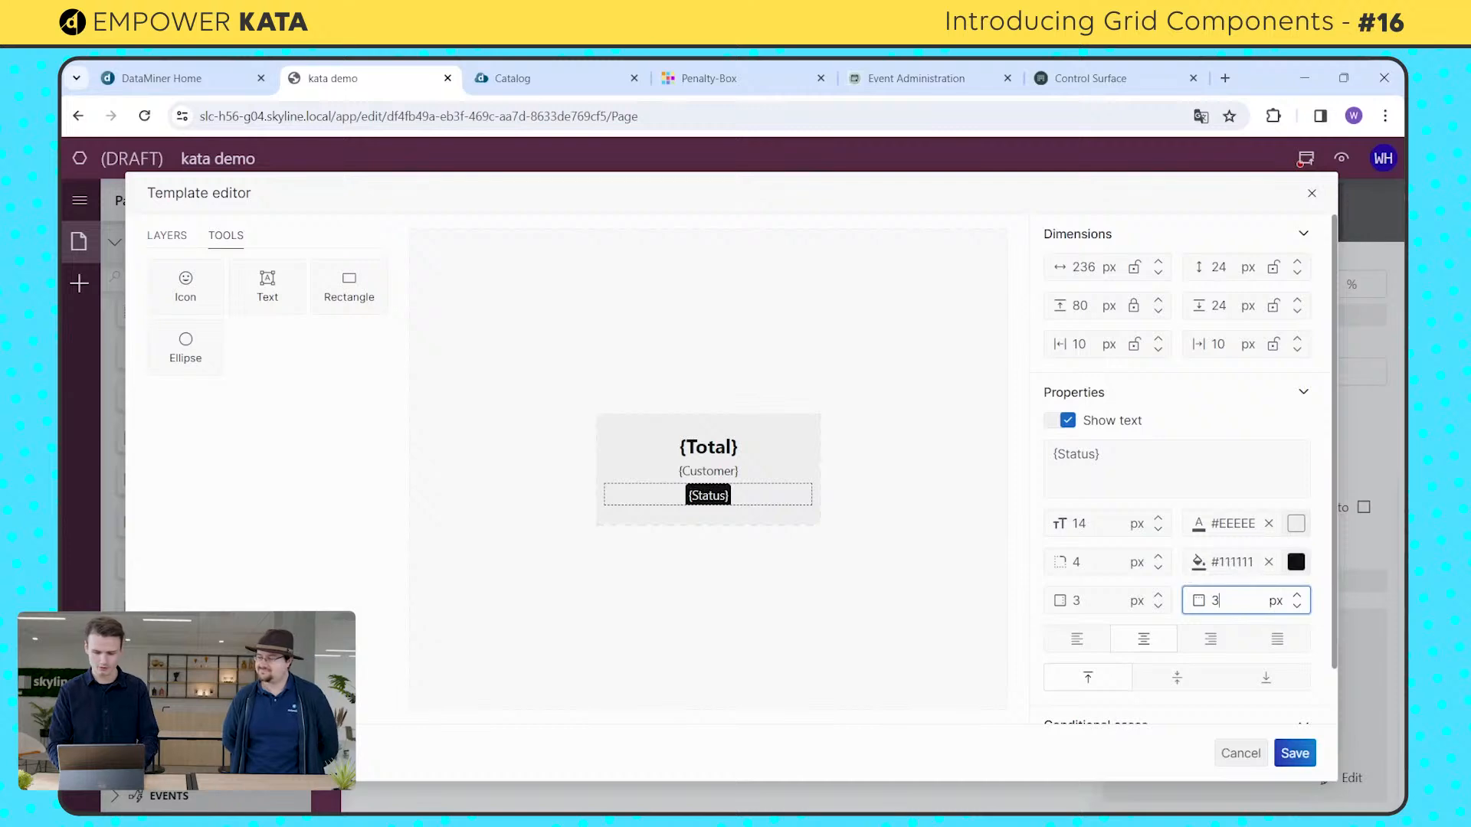
left_click(1097, 600)
key("BackSpace")
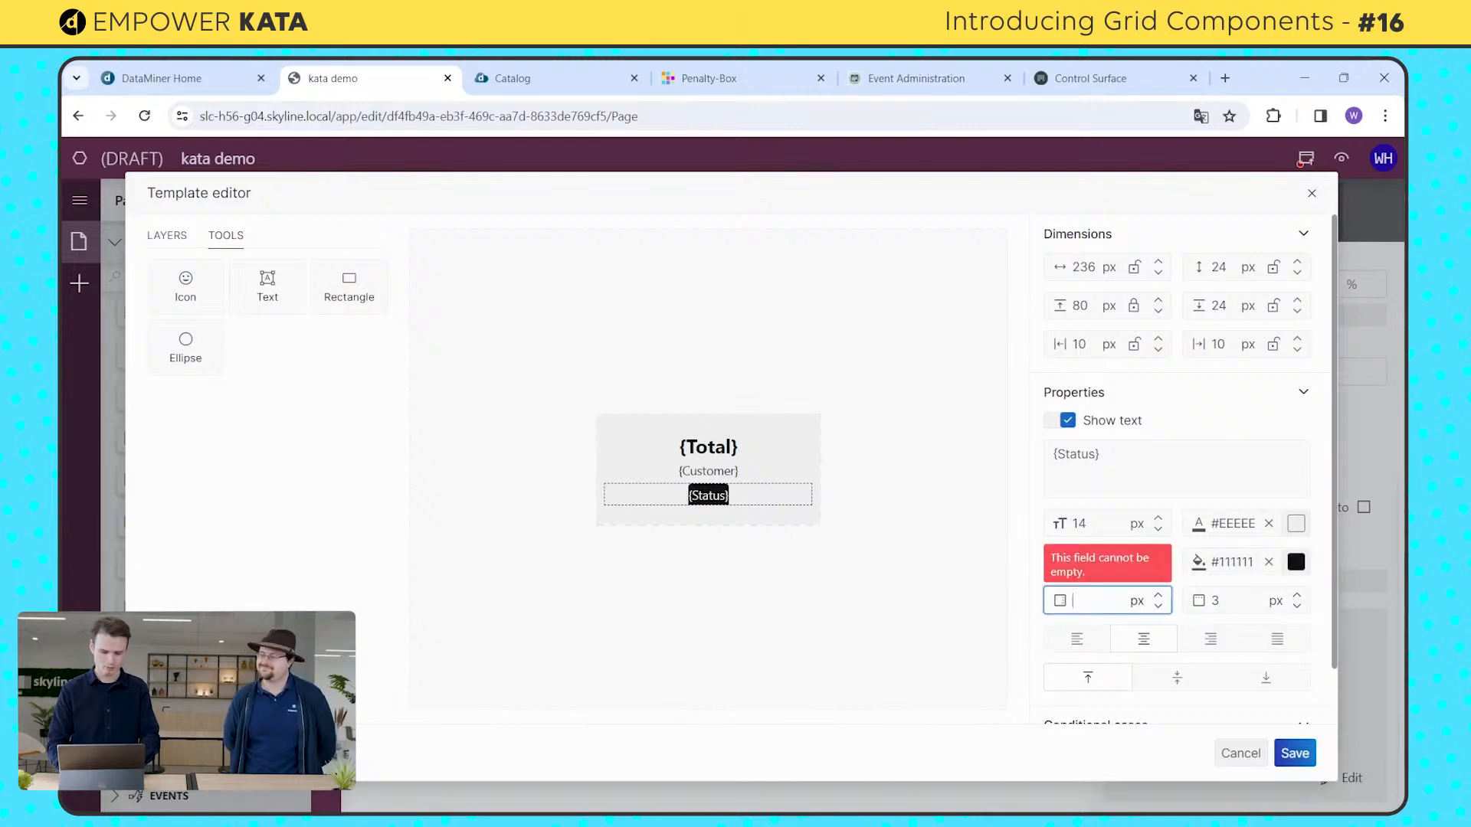
type("6")
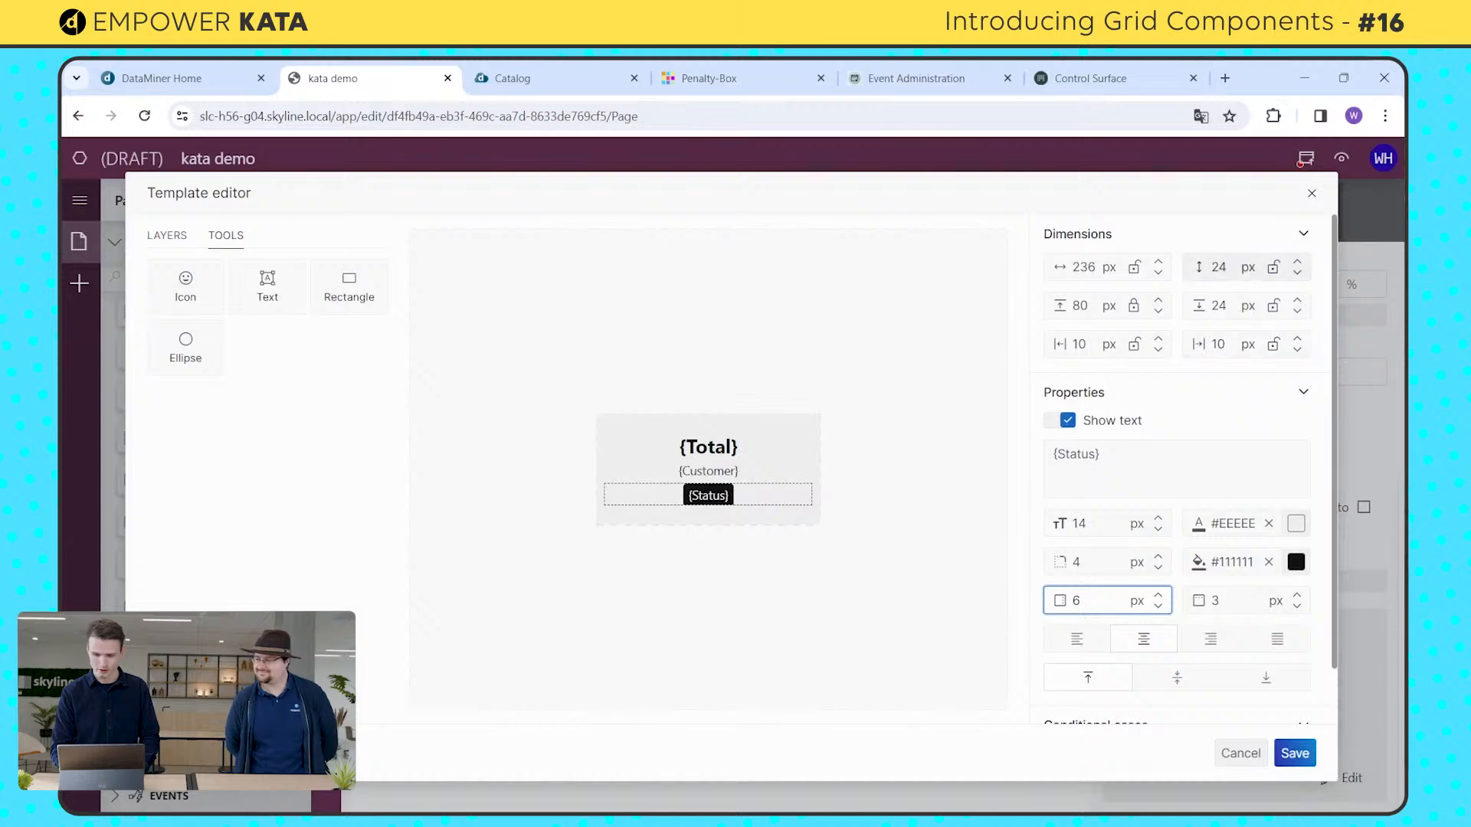
double_click(1218, 267)
type("30")
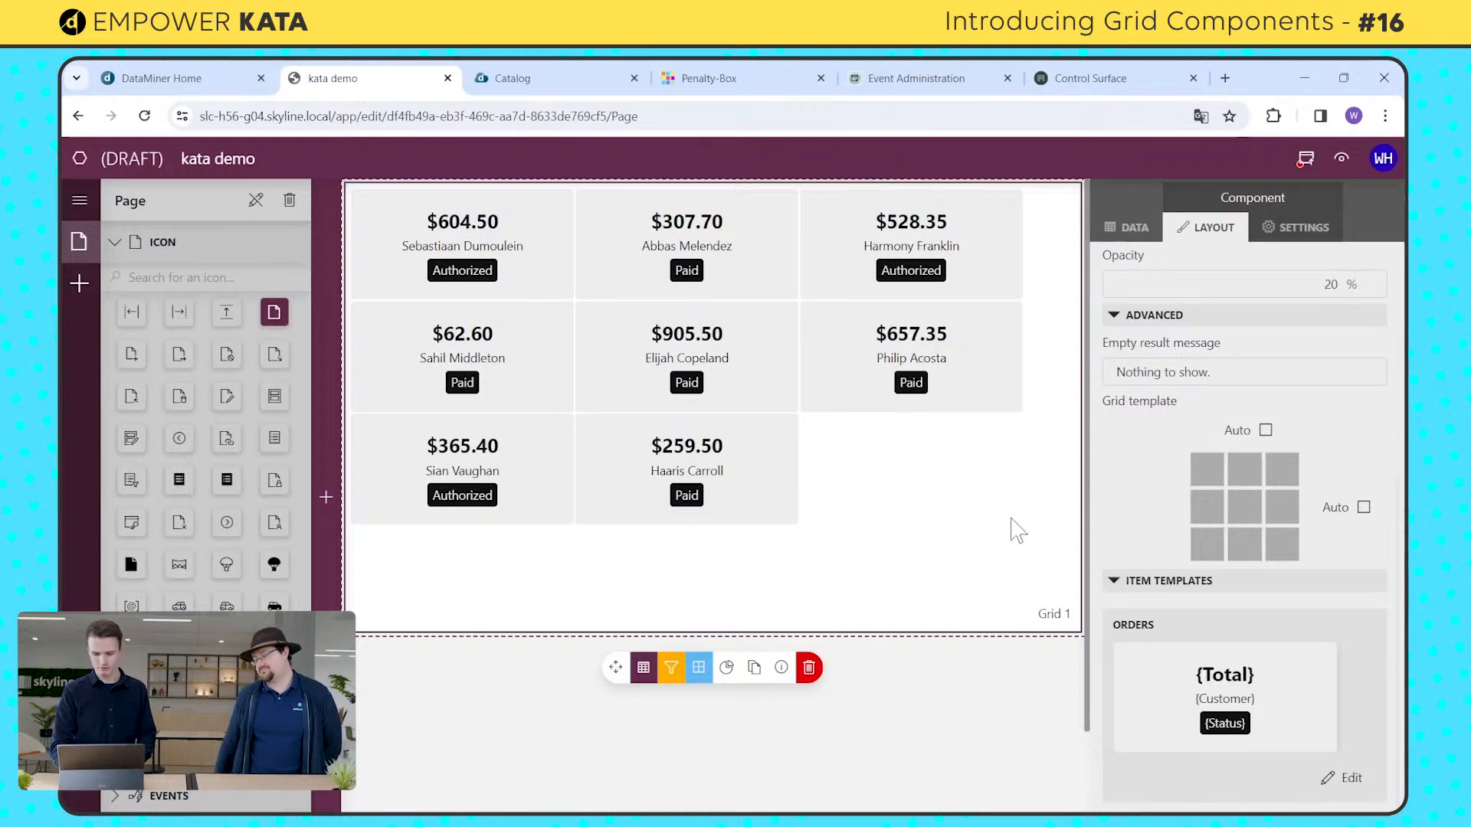
Step: Reopen the Orders item template and add a conditional case to the background rectangle for when Status is "paid"
left_click(1337, 778)
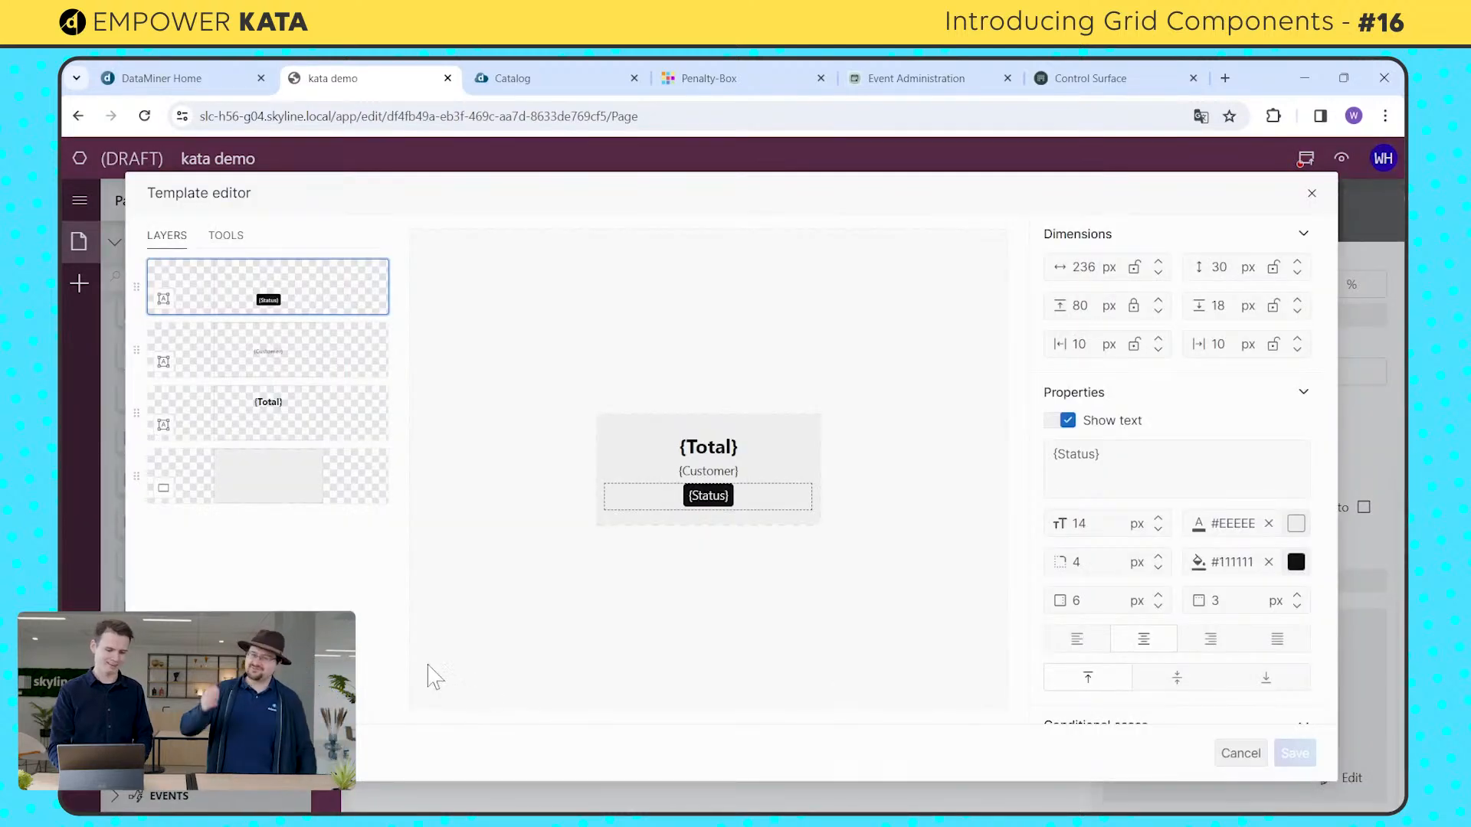
left_click(281, 489)
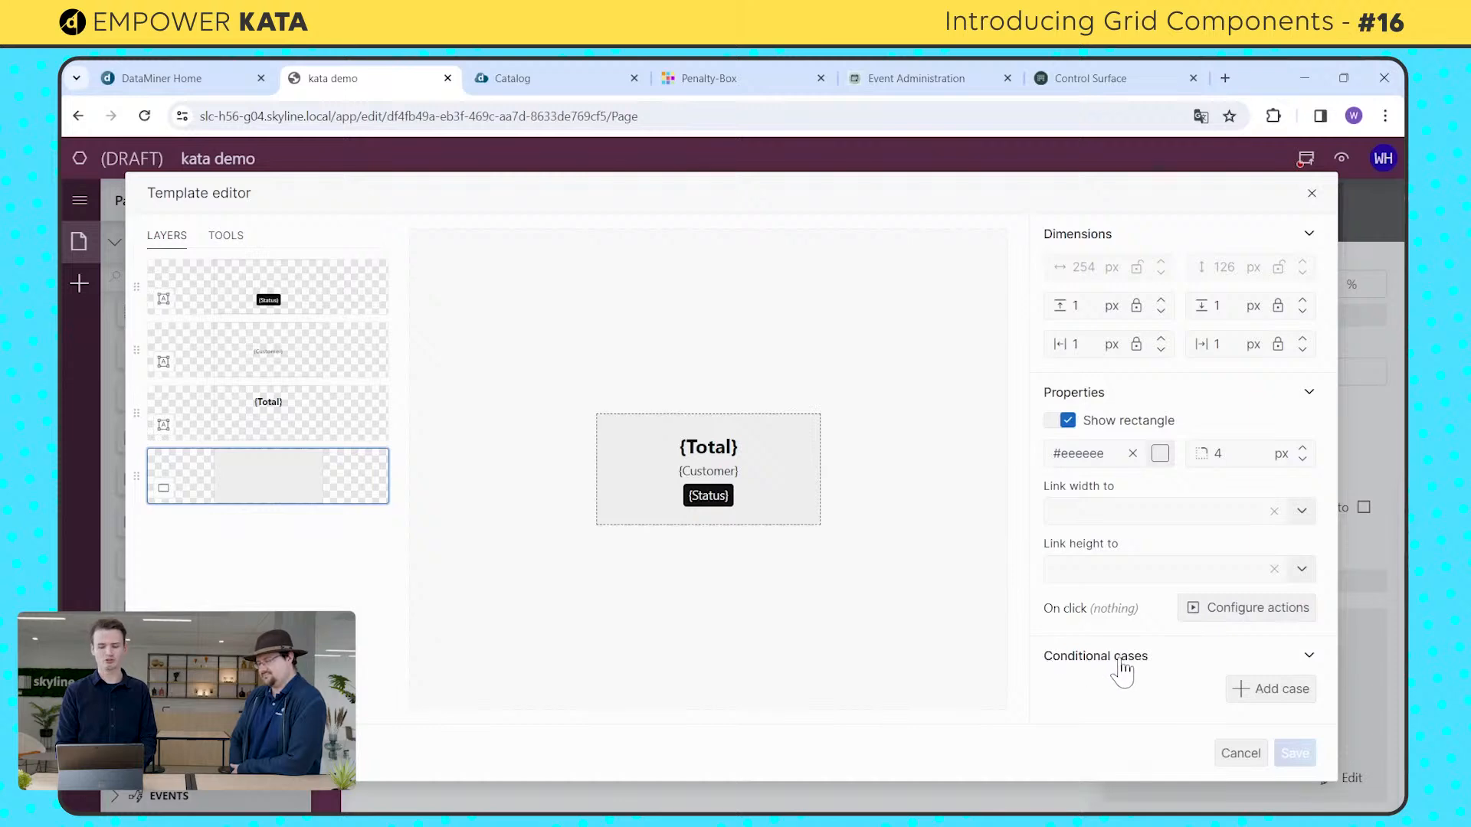
left_click(1248, 697)
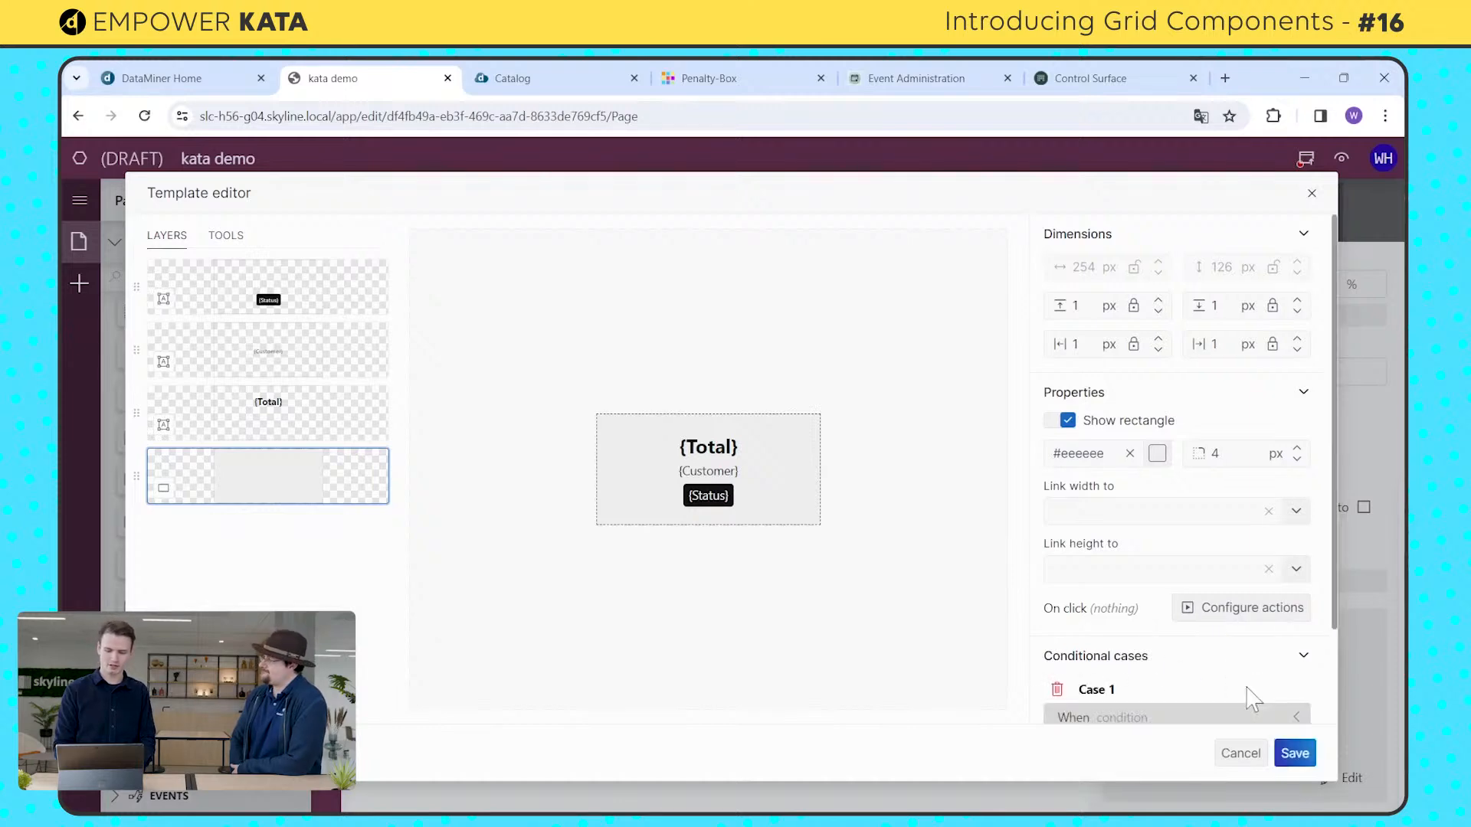
scroll(1183, 658, "down", 2)
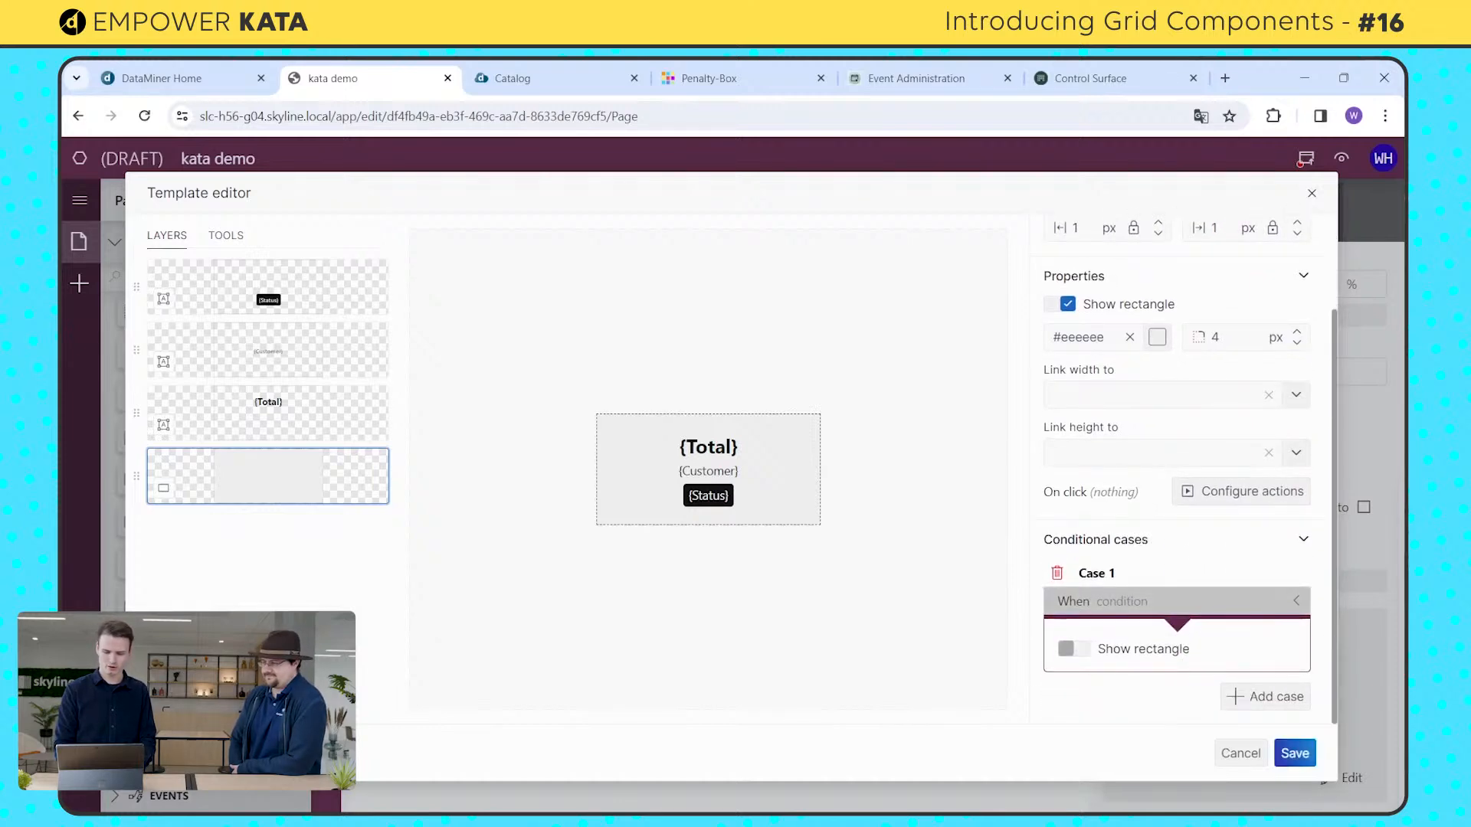
left_click(1176, 610)
type("sta")
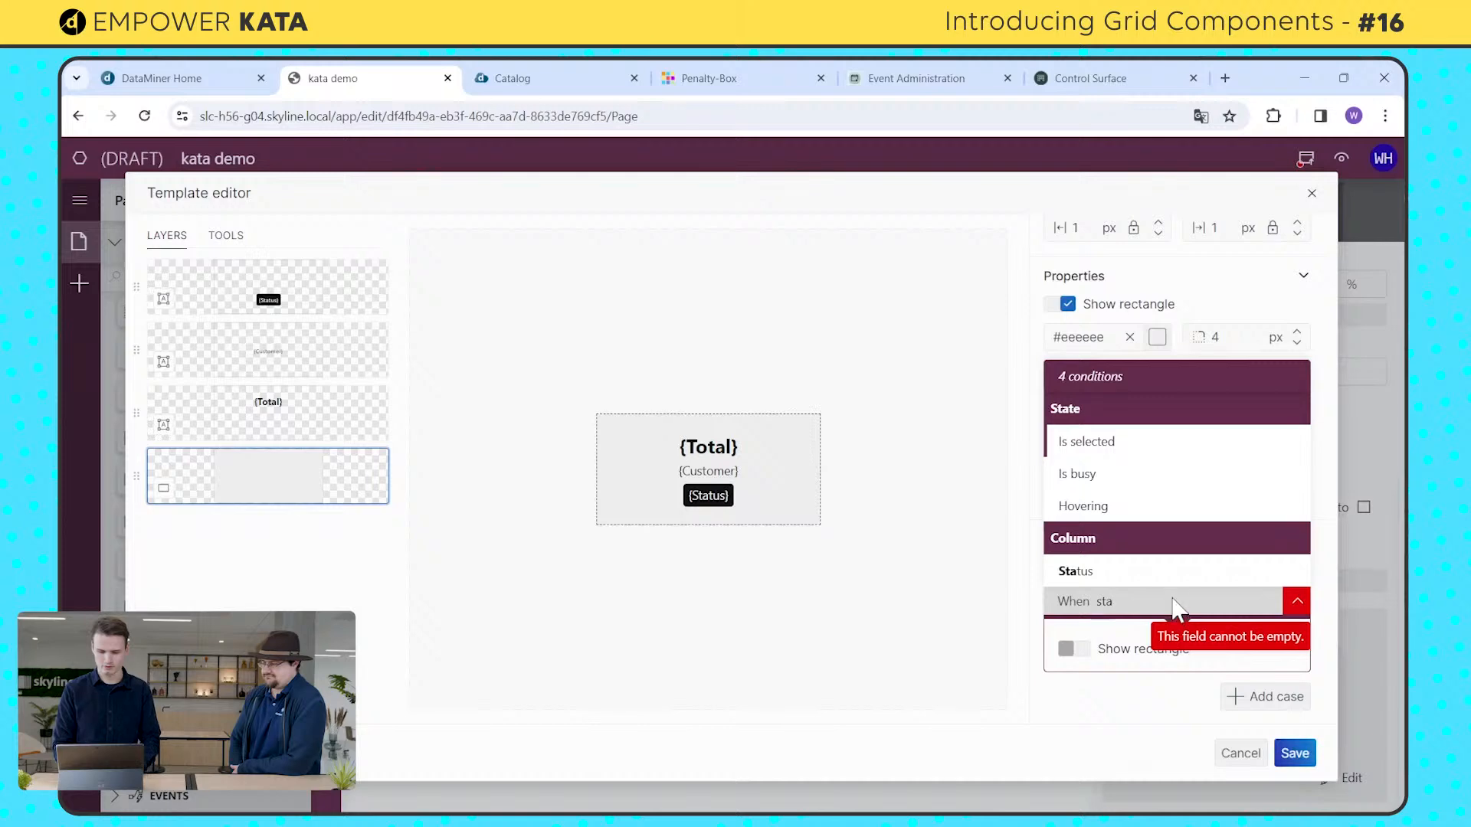
left_click(1172, 573)
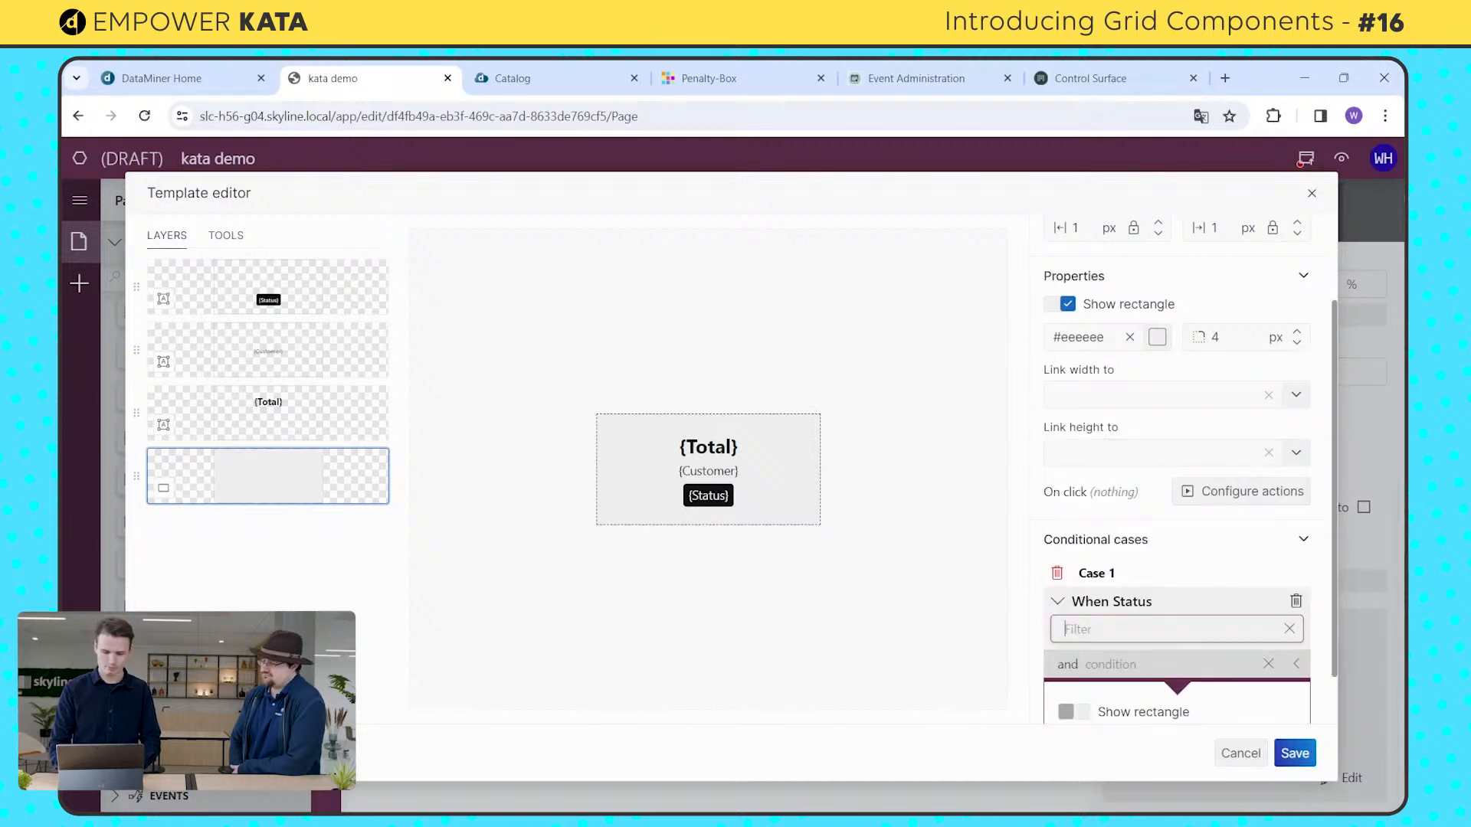
scroll(1149, 647, "down", 1)
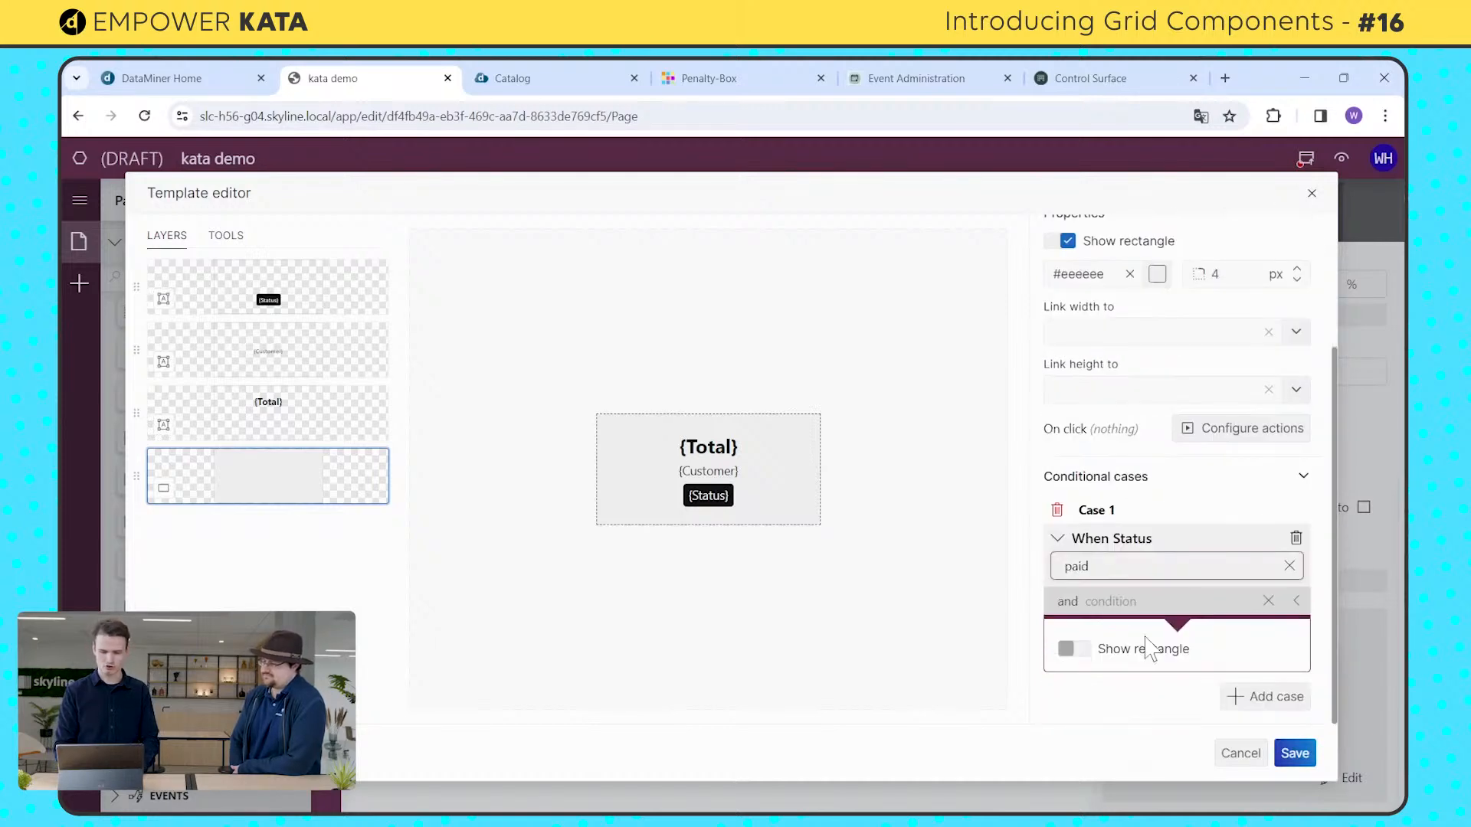
Step: Show the rectangle in the paid case with the light blue theme color #3EC9E9, and save the template
left_click(1118, 651)
scroll(1125, 674, "down", 2)
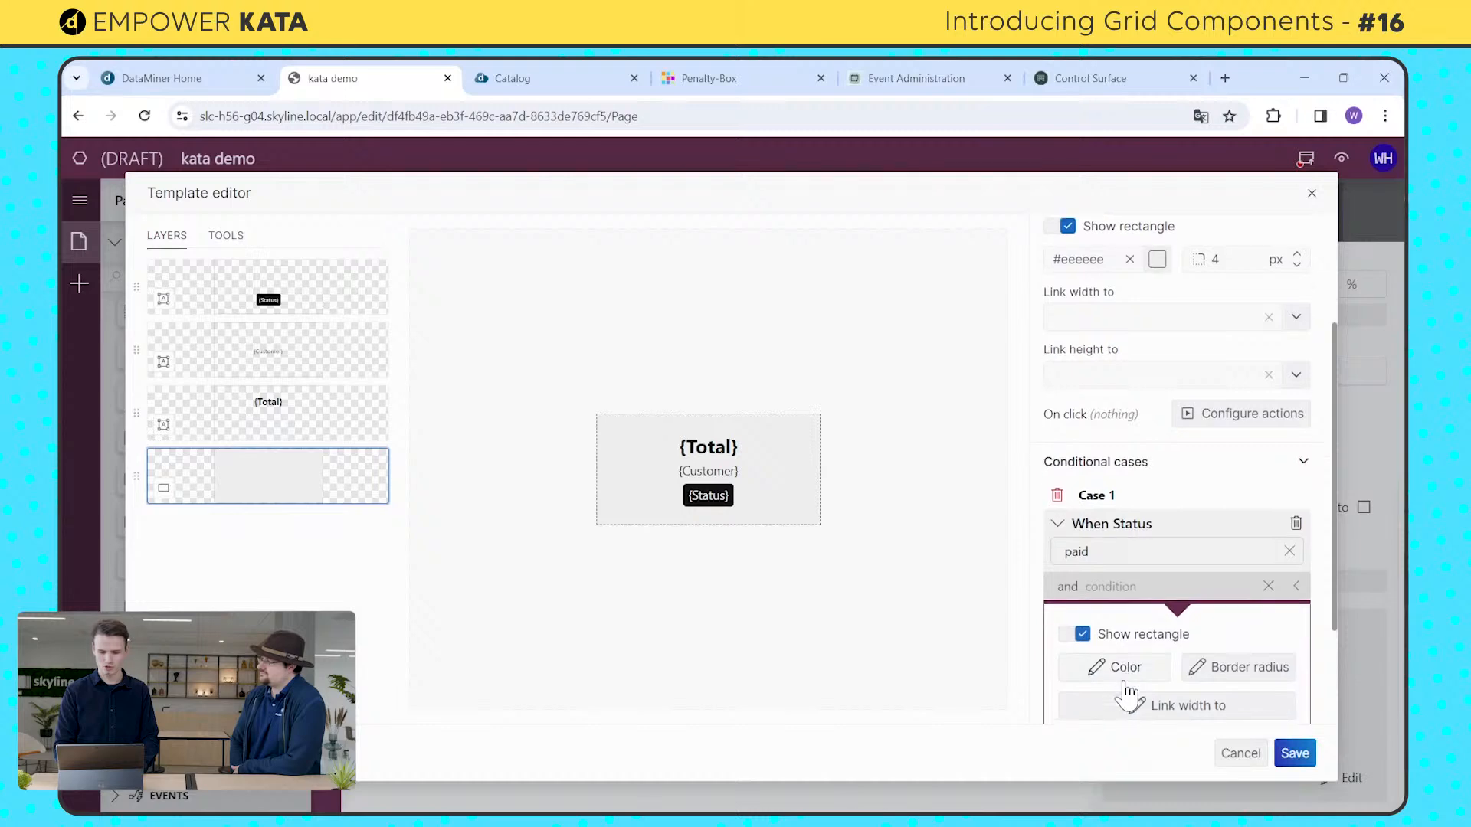
left_click(1124, 527)
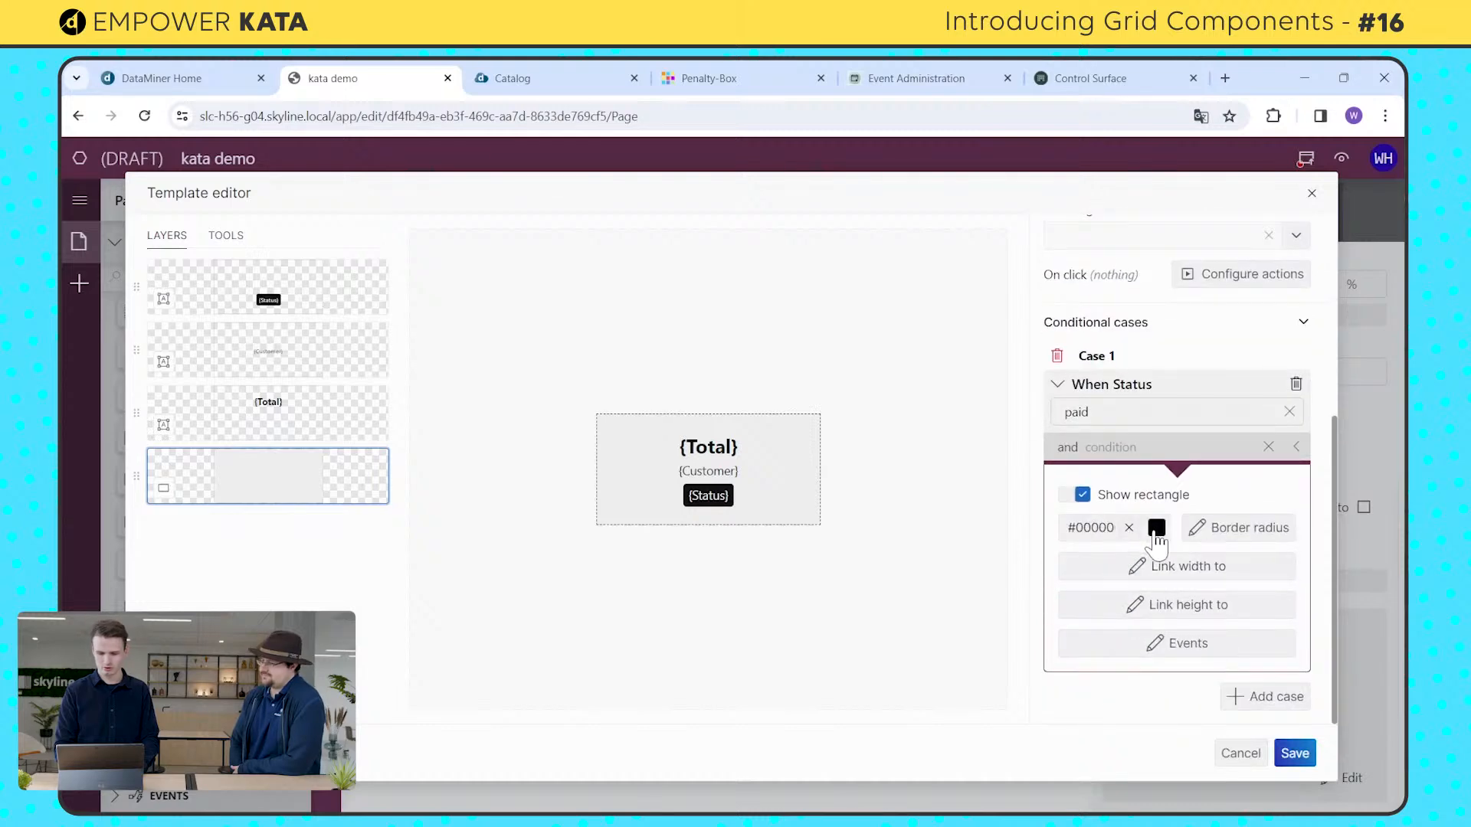
left_click(1156, 529)
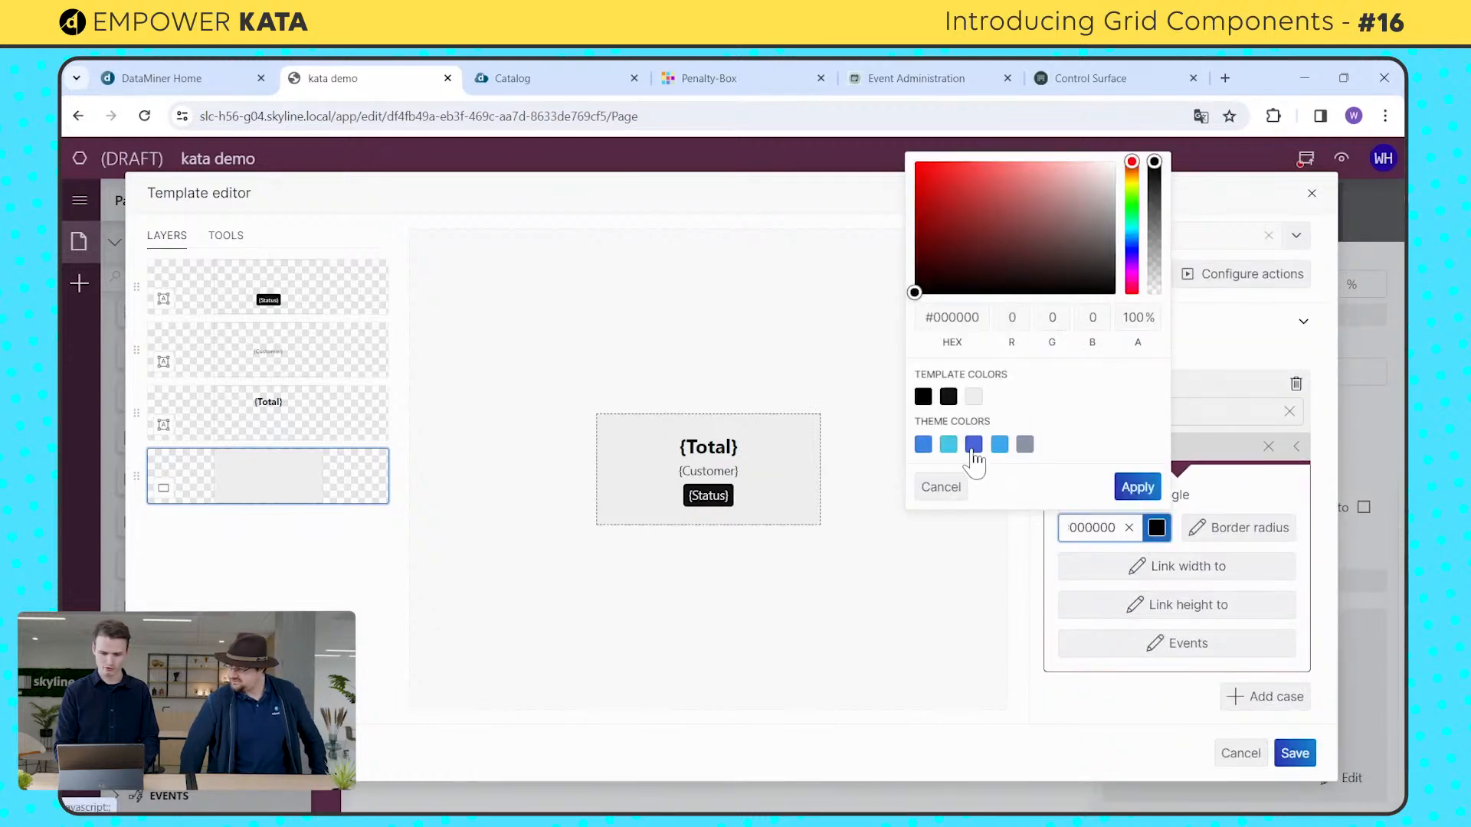
left_click(950, 447)
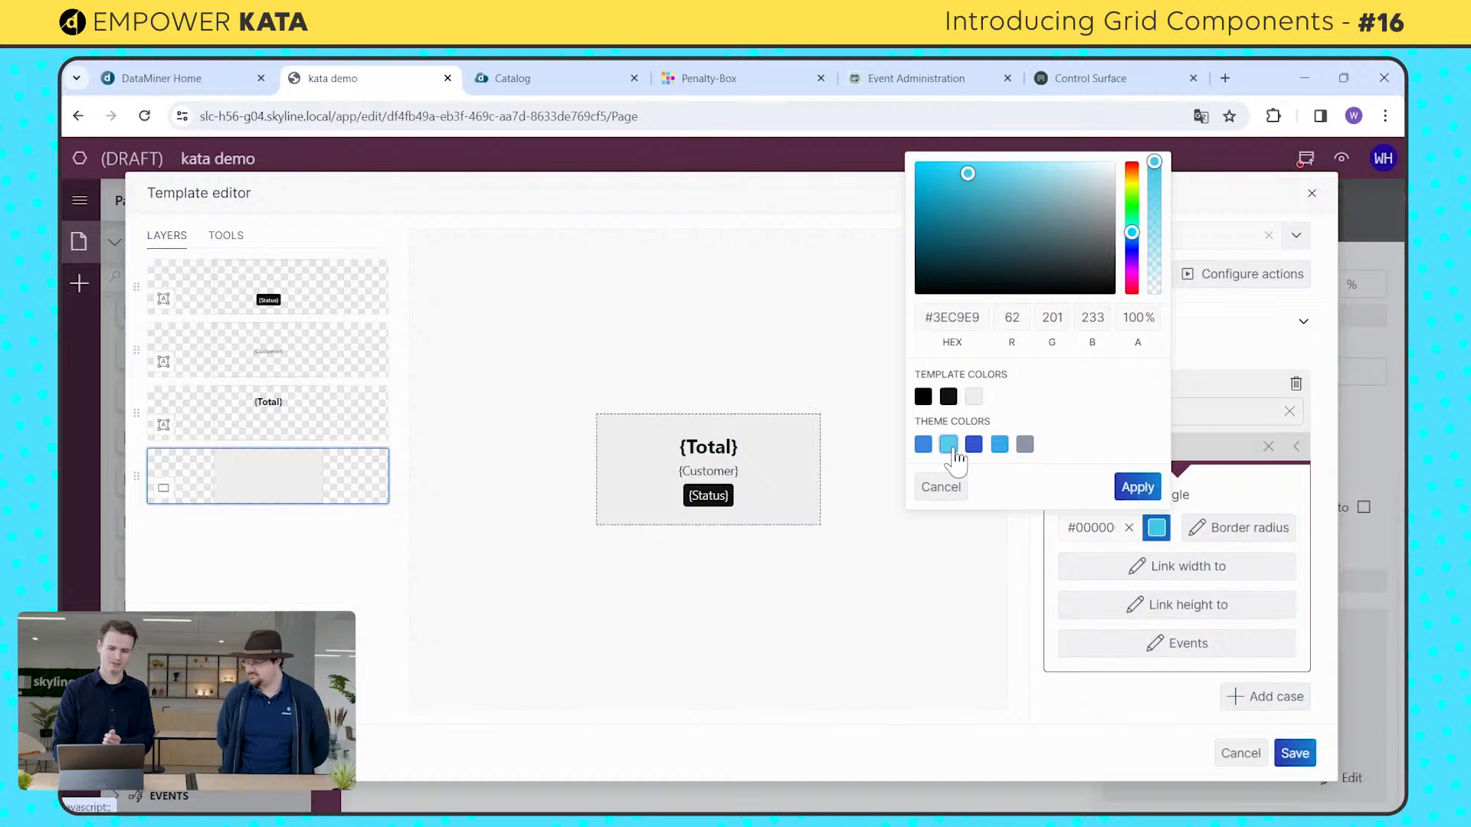
left_click(1139, 488)
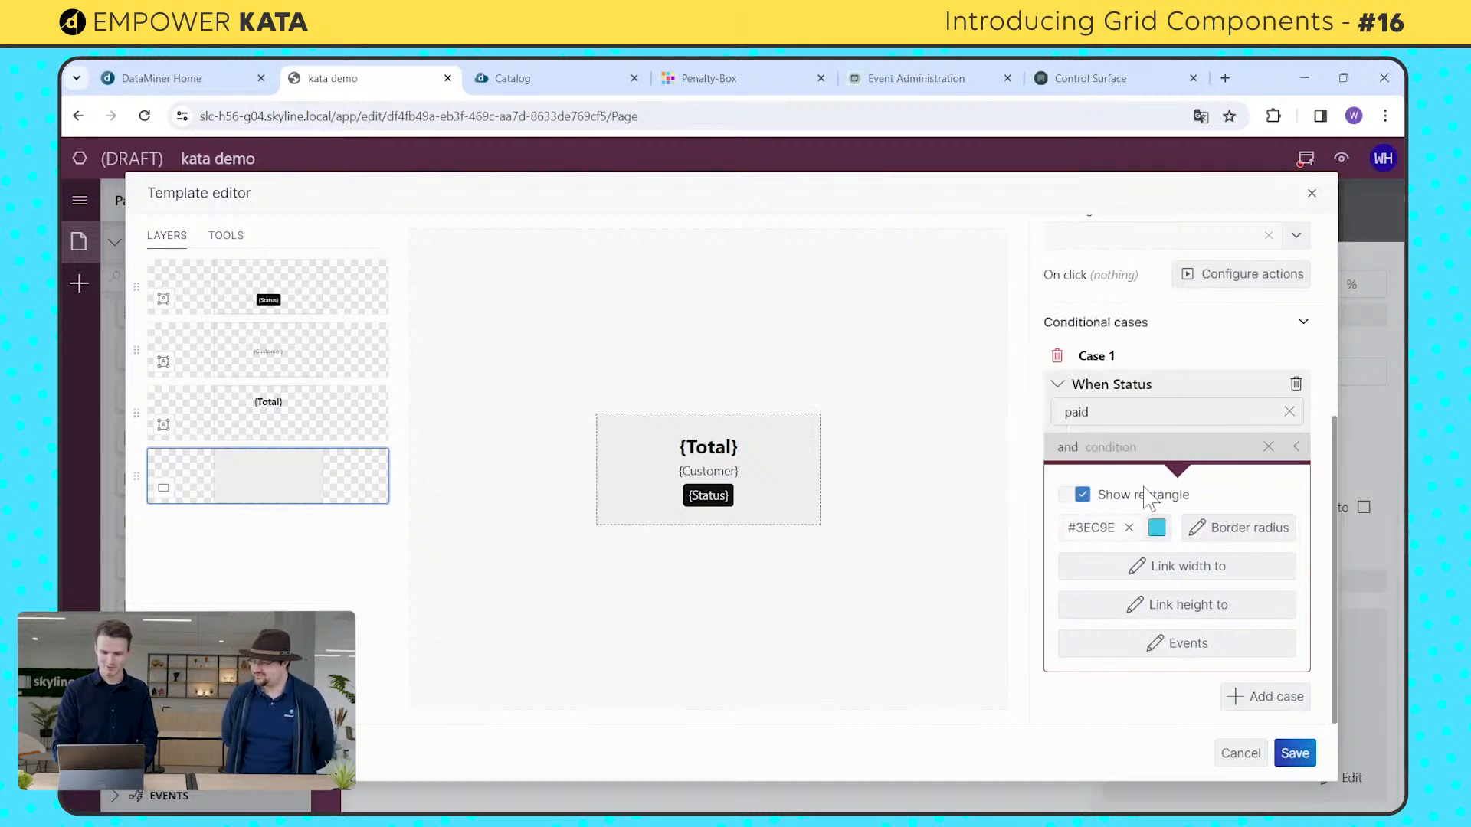
left_click(1294, 754)
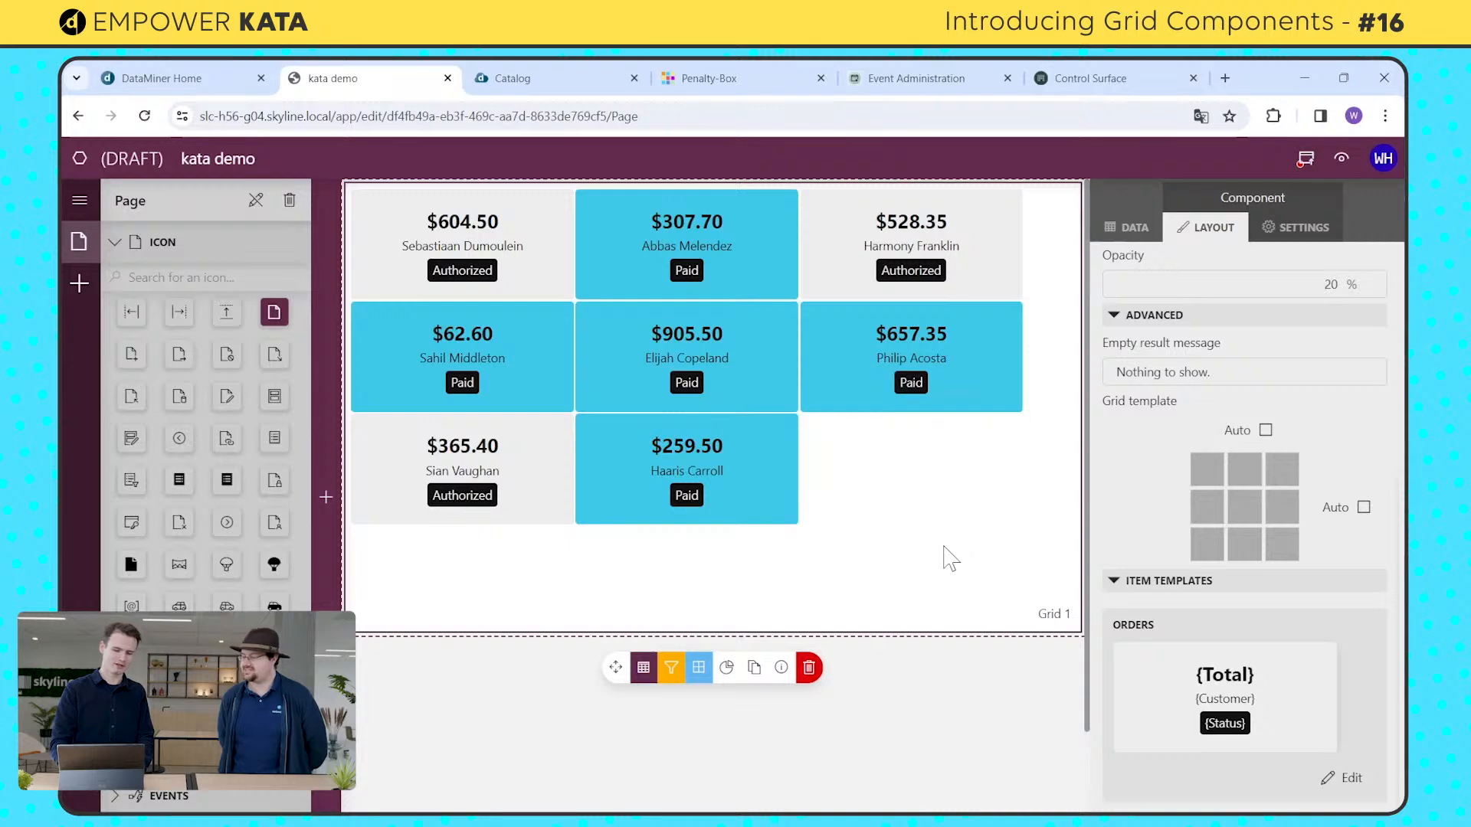
Step: Reopen the Orders item template and add a second conditional case to the background rectangle for when Status is "authorized"
left_click(1350, 782)
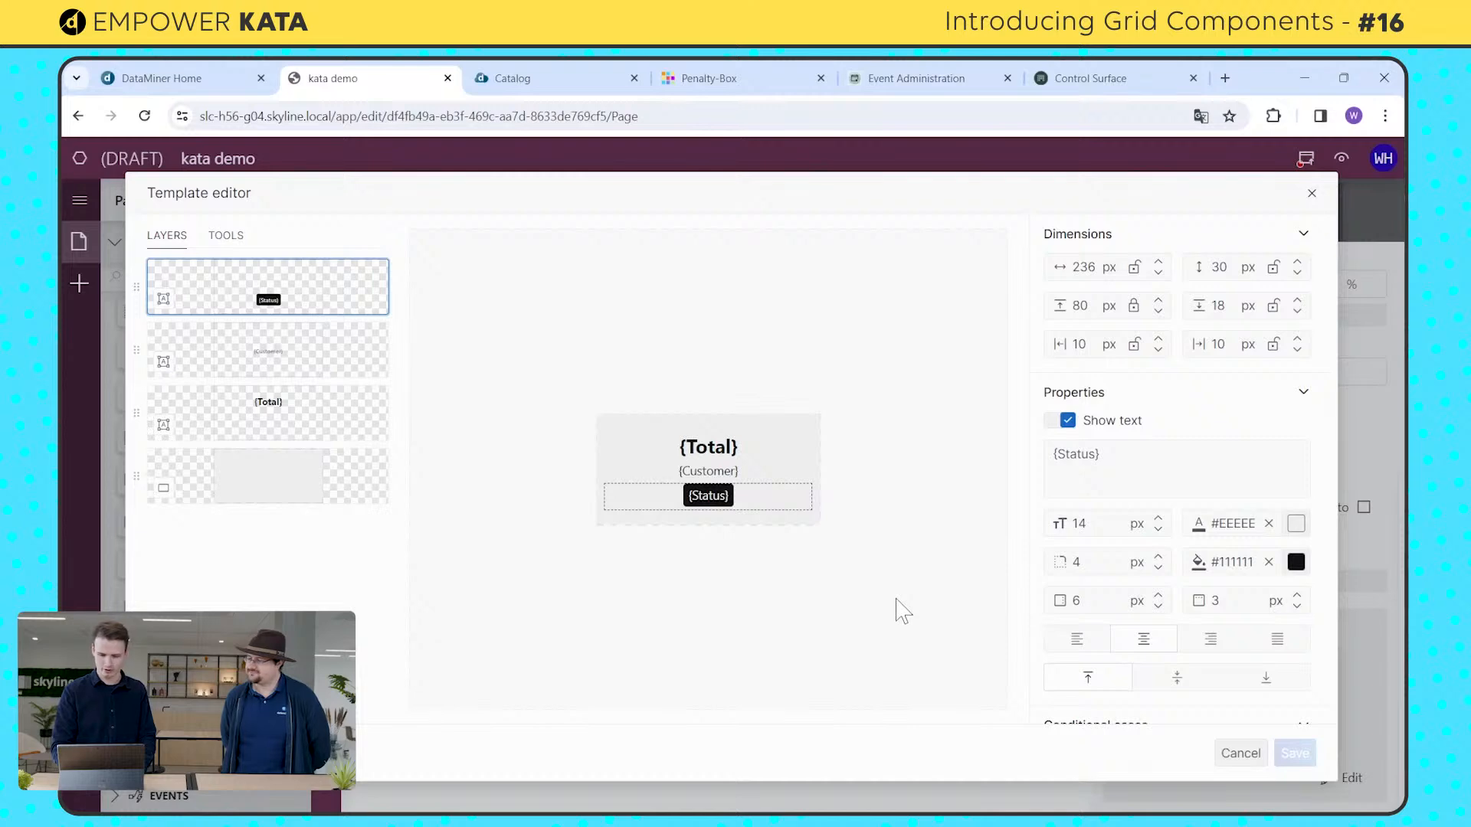
left_click(368, 494)
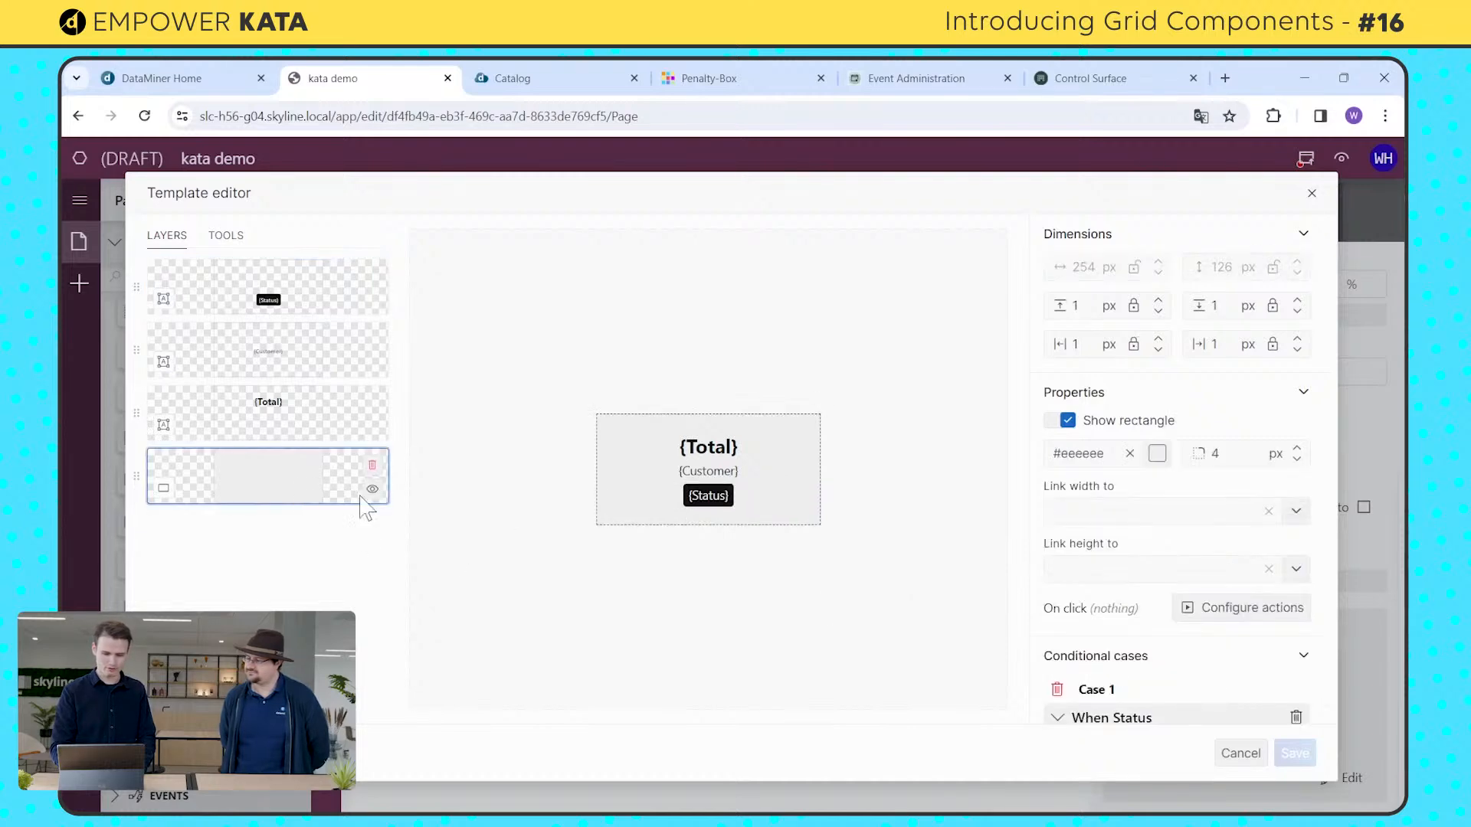
scroll(1139, 575, "down", 2)
scroll(1139, 574, "down", 3)
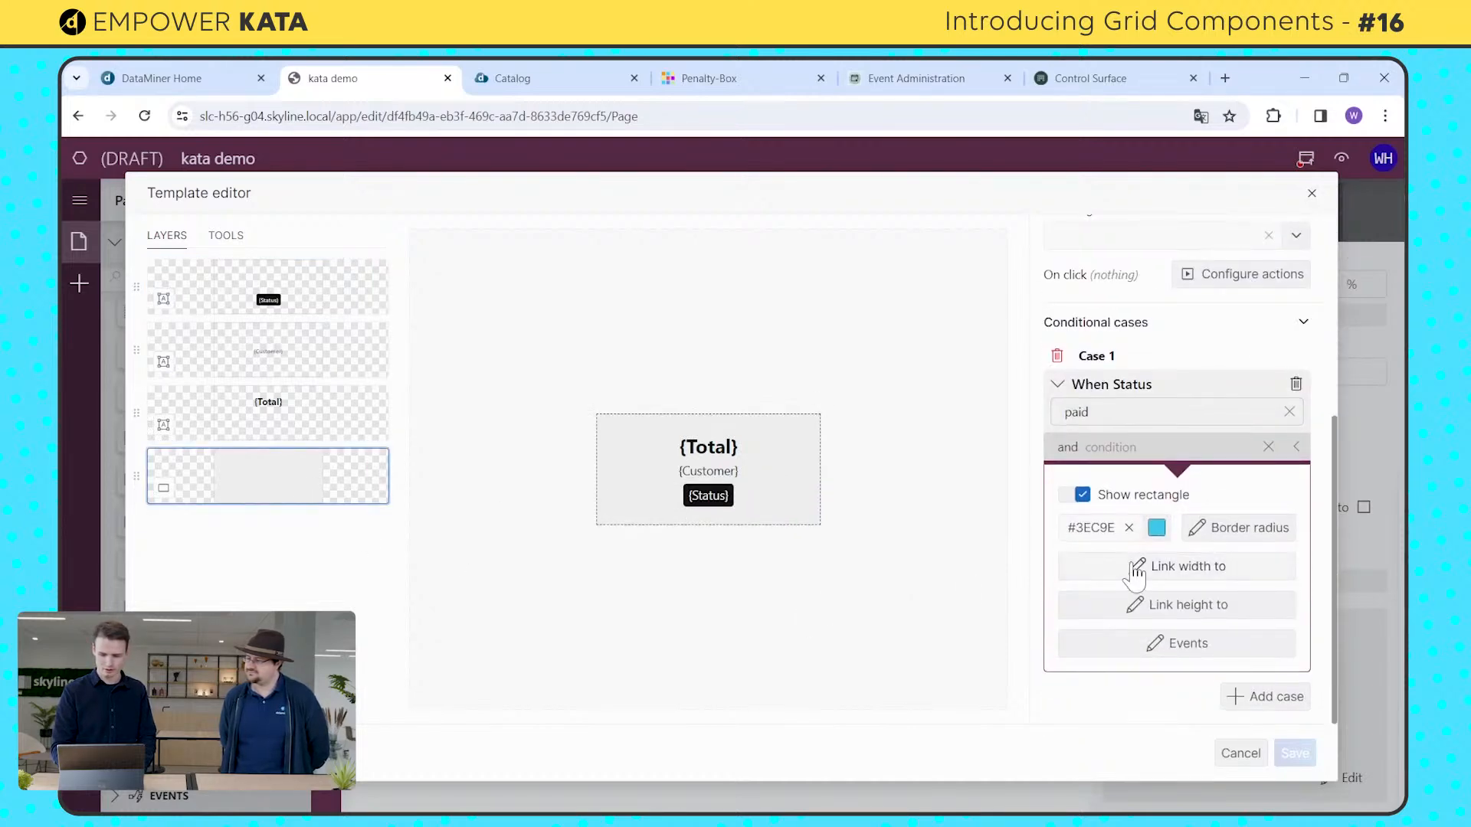
left_click(1245, 698)
scroll(1210, 693, "down", 2)
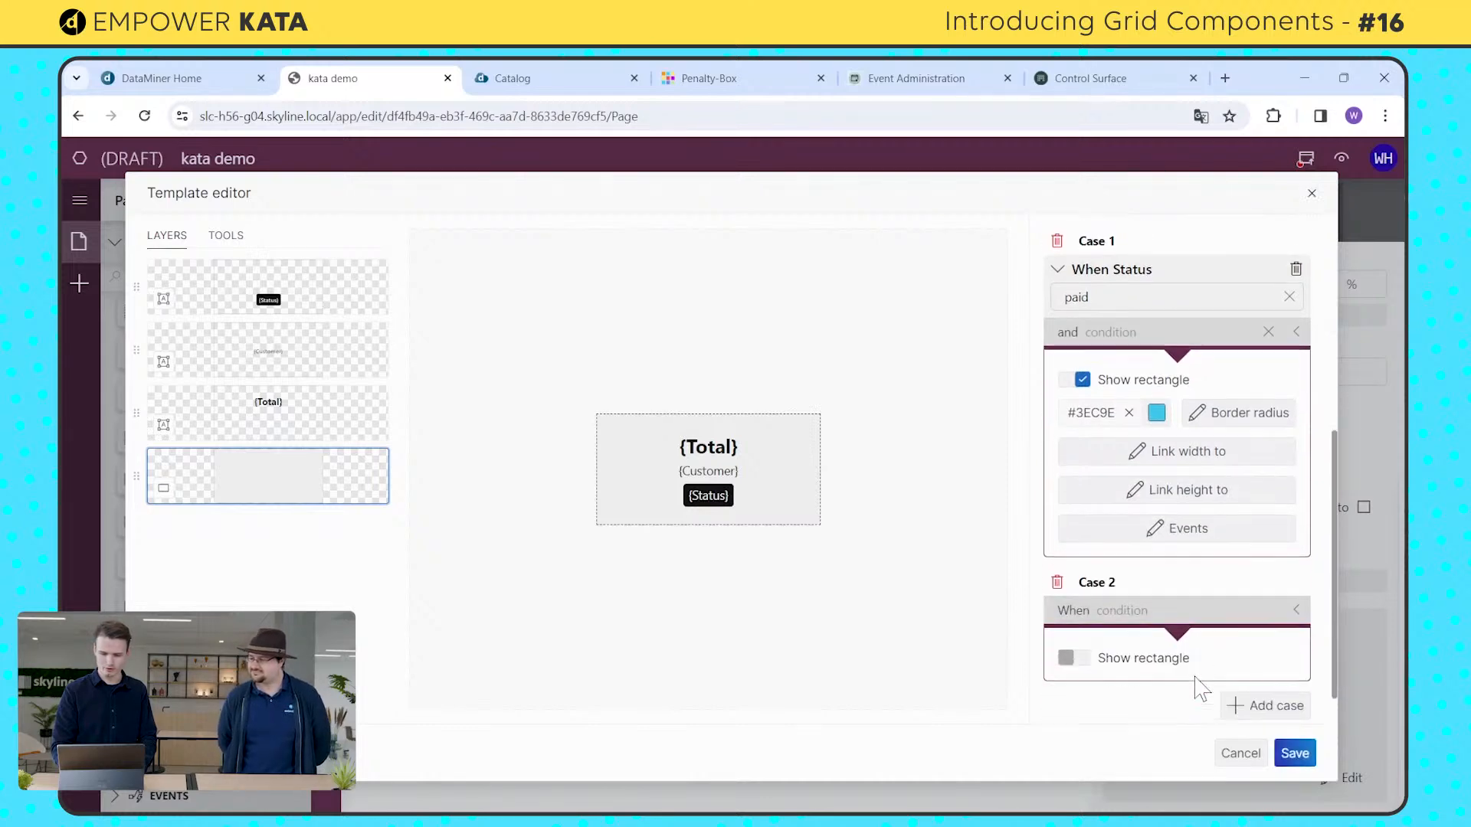
left_click(1134, 603)
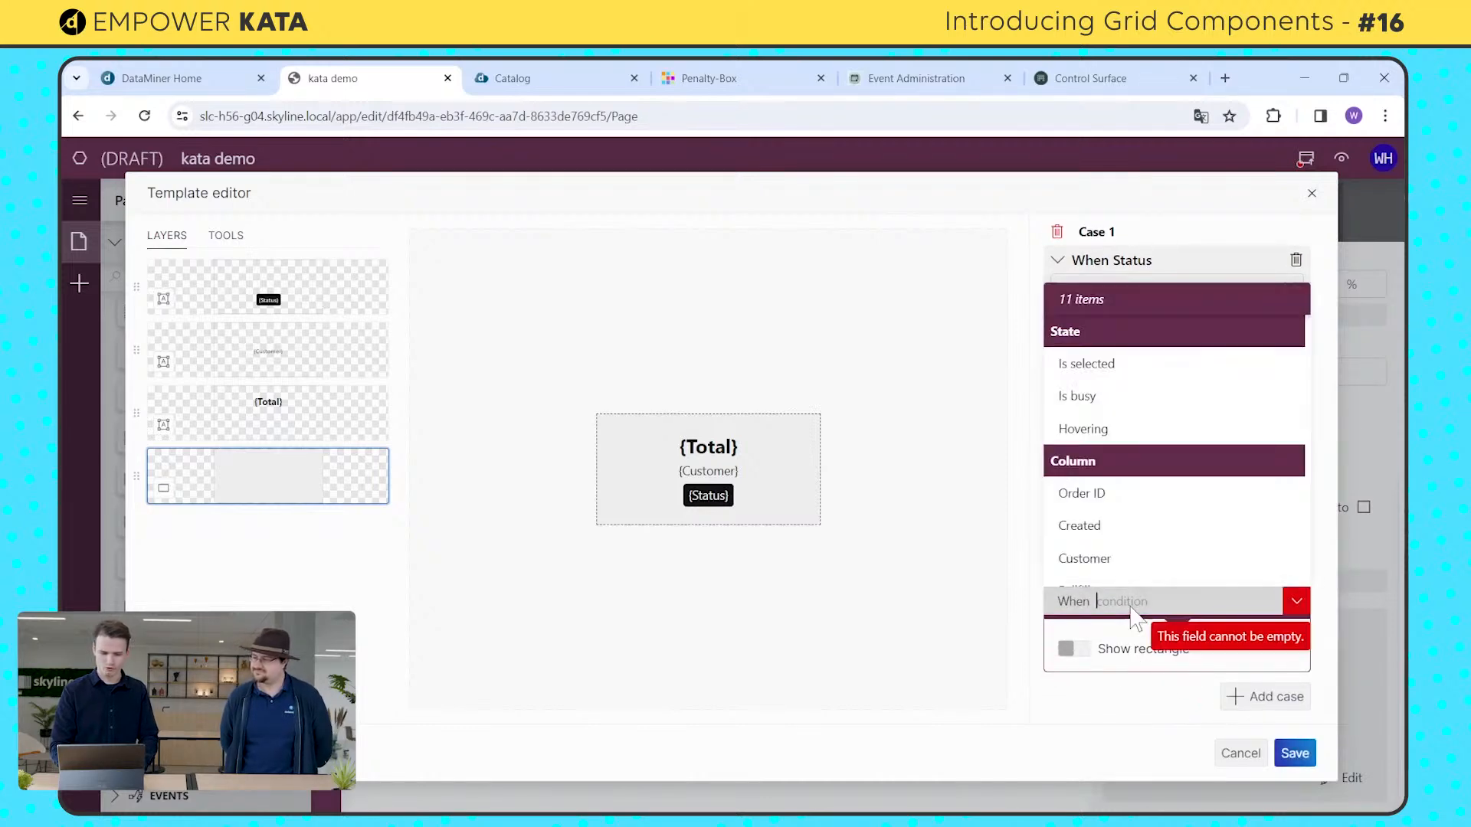
type("sta")
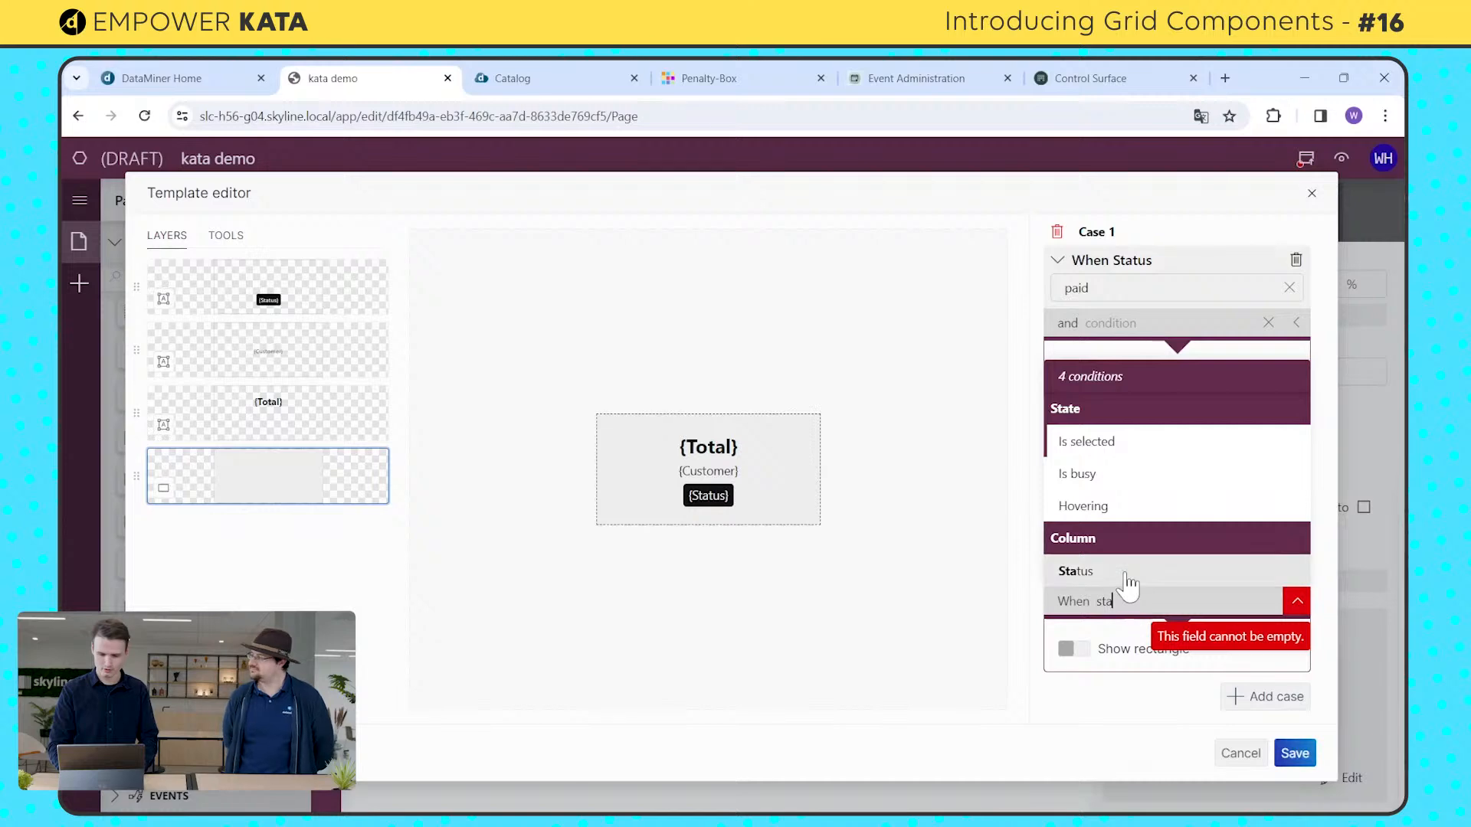
left_click(1122, 576)
left_click(1149, 630)
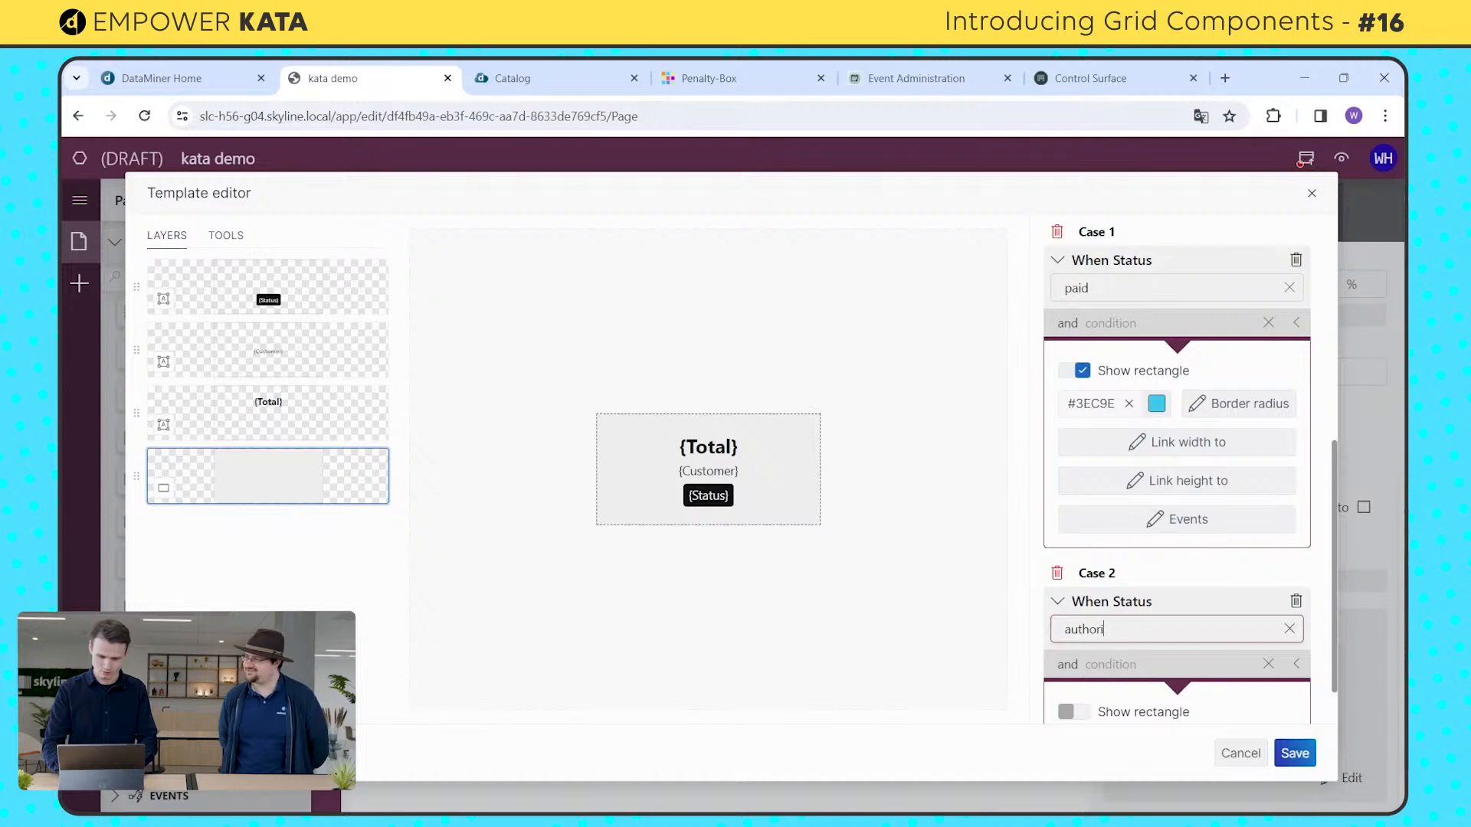
type("authorized")
Step: Show the rectangle in the authorized case with the dark blue theme color #3654D2, and save the template
scroll(1118, 659, "down", 1)
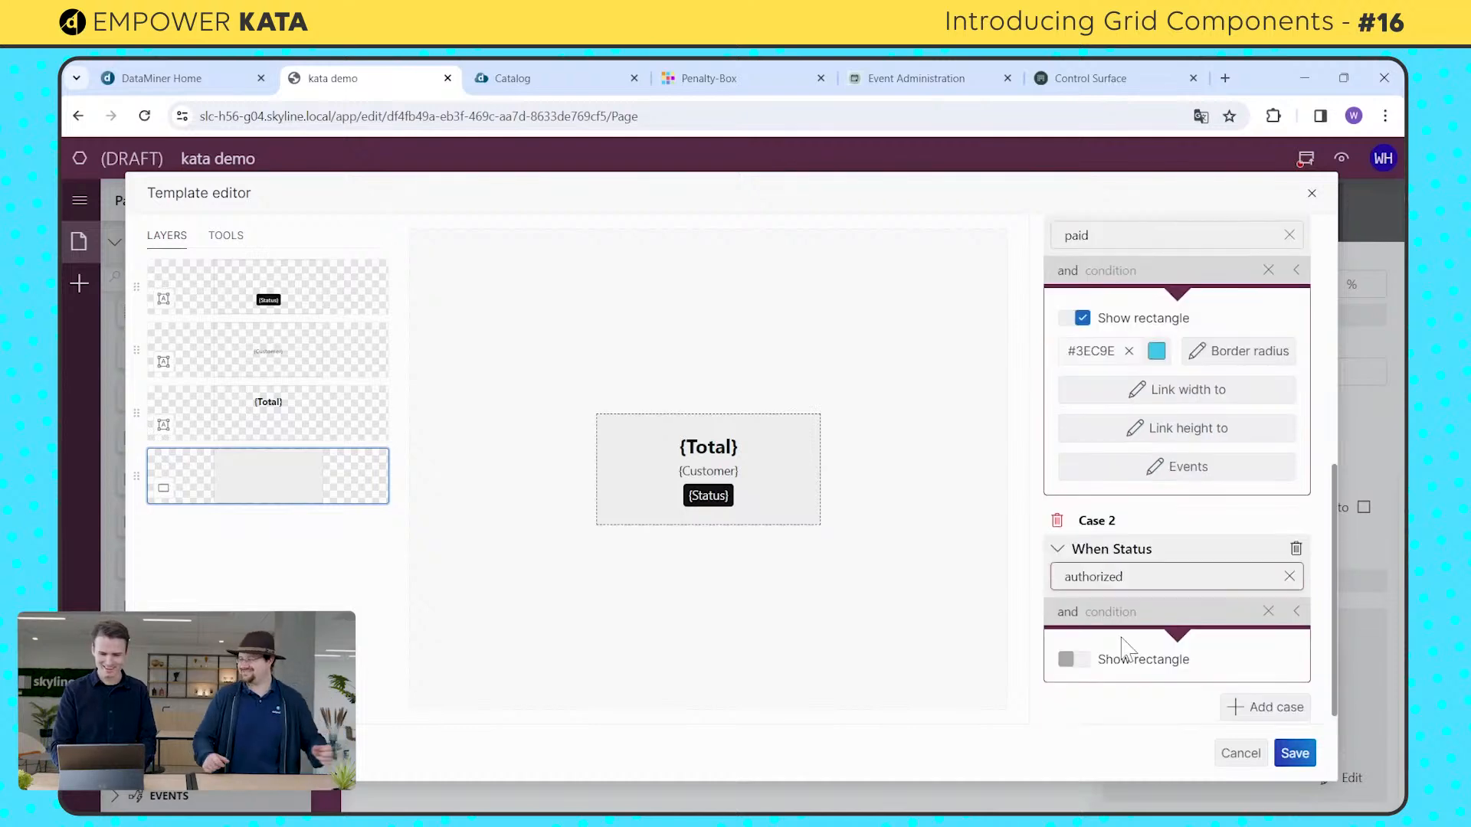
left_click(1112, 657)
scroll(1140, 680, "down", 1)
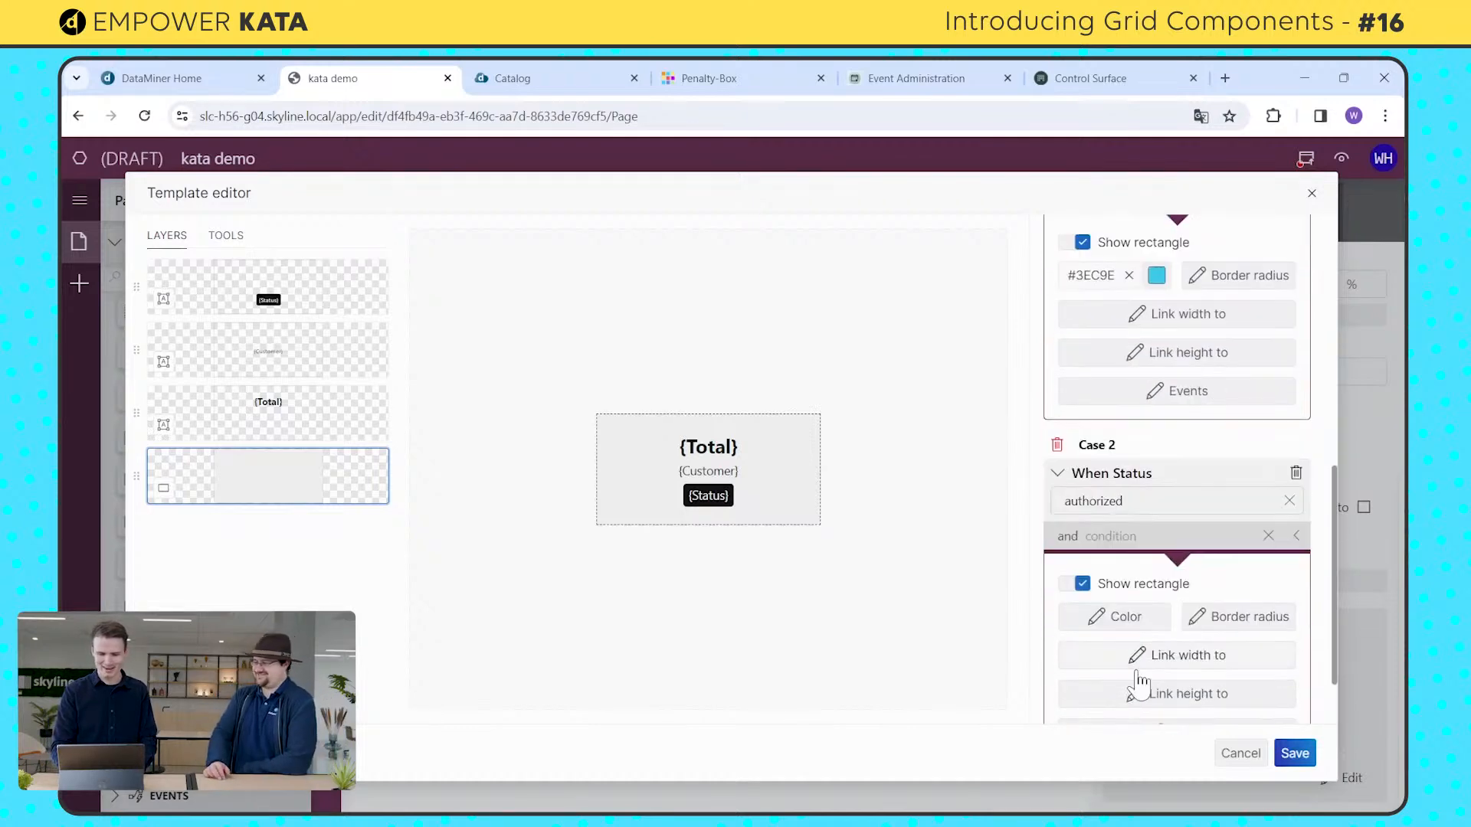
left_click(1149, 626)
left_click(1155, 621)
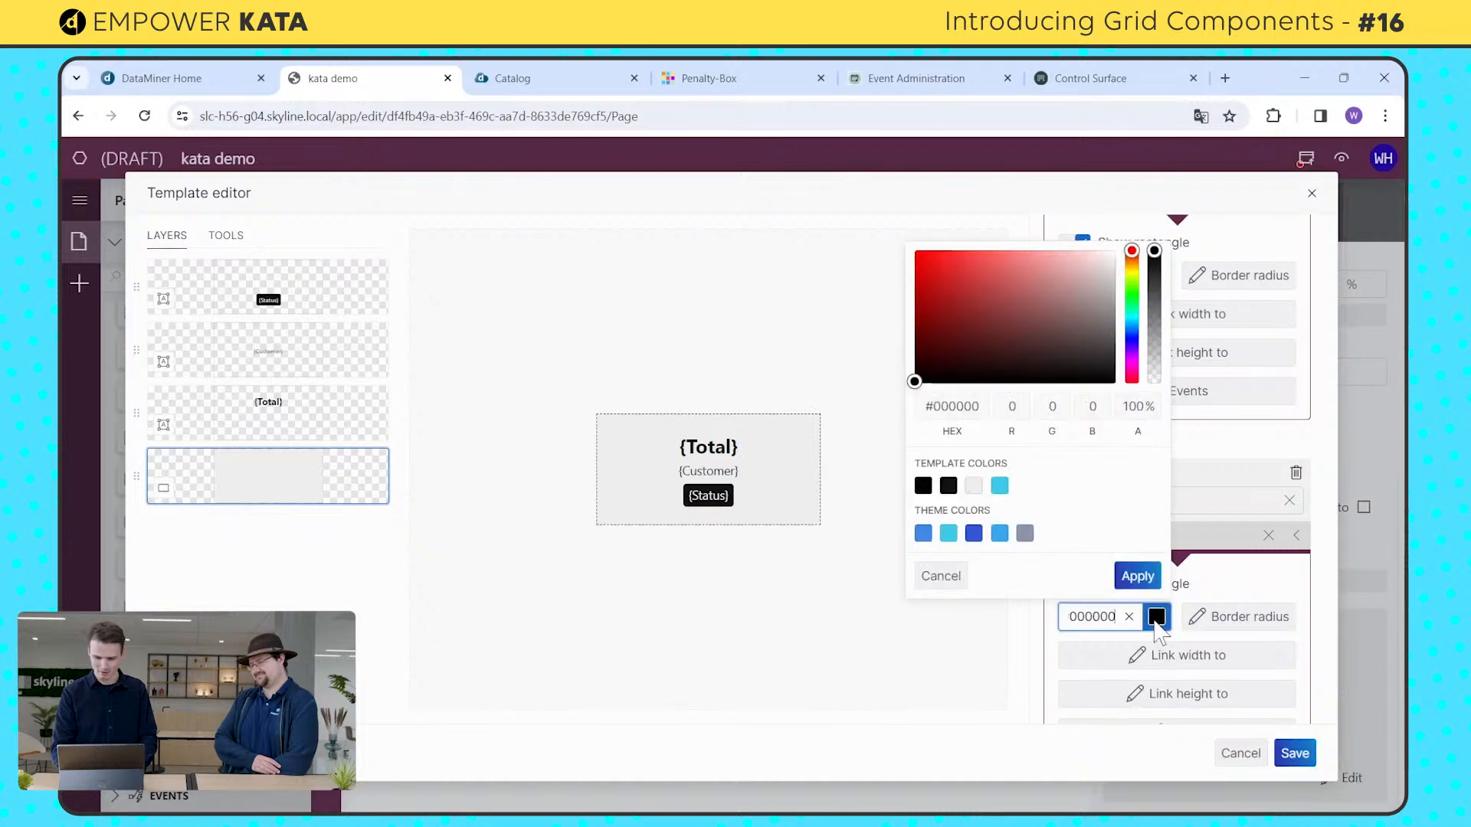
left_click(980, 537)
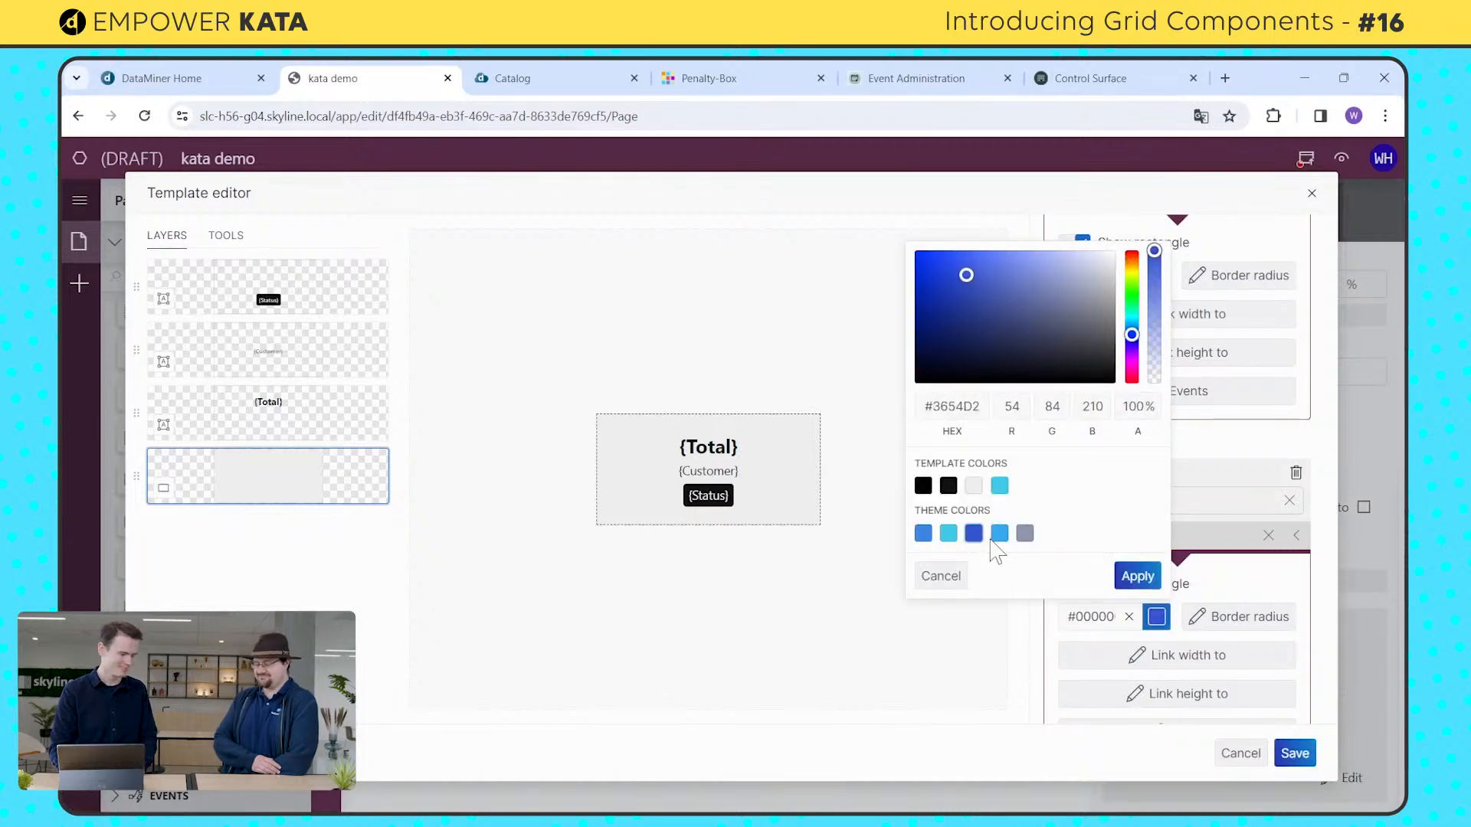
left_click(1135, 576)
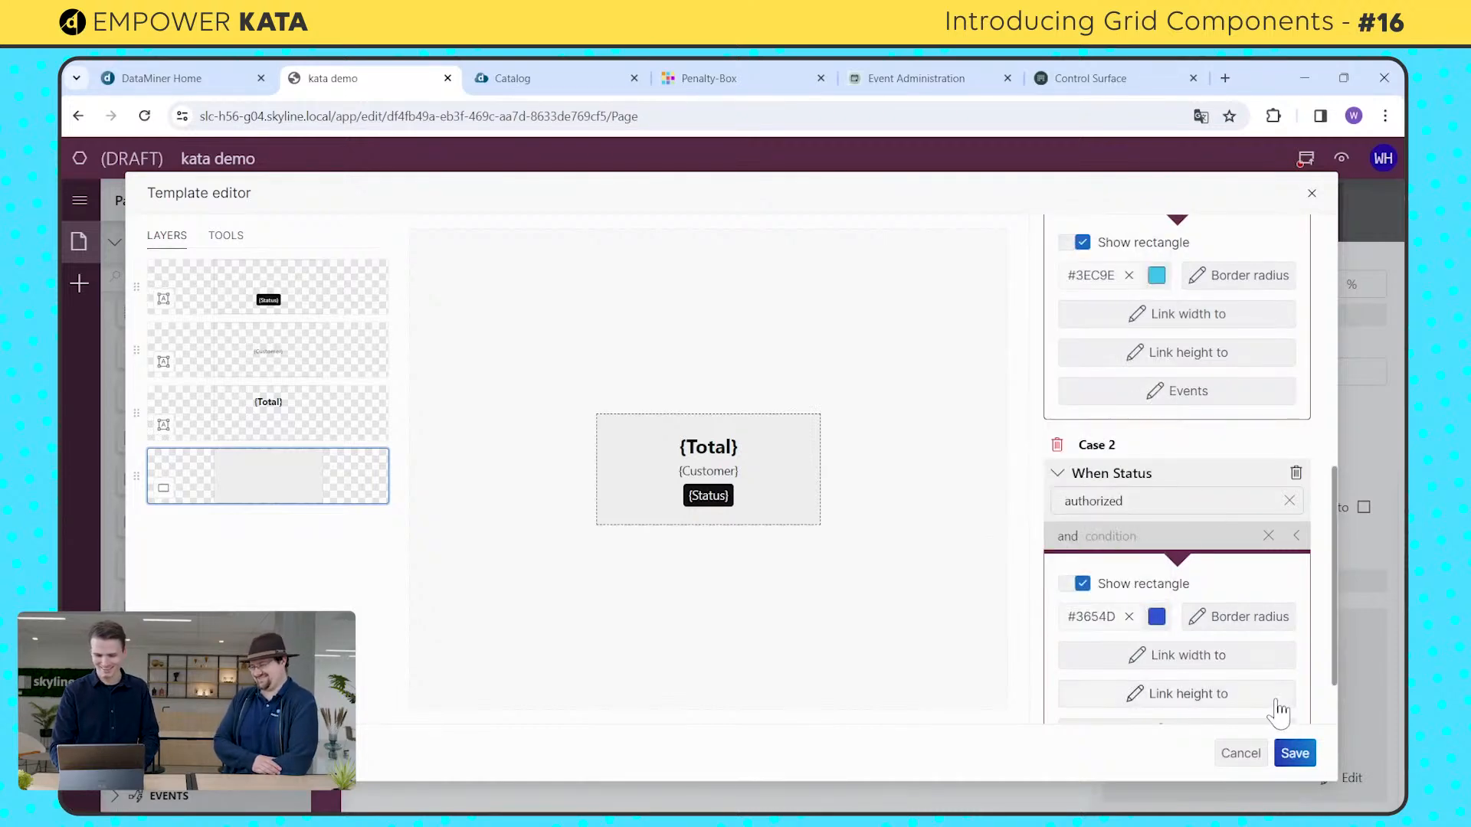
left_click(1296, 754)
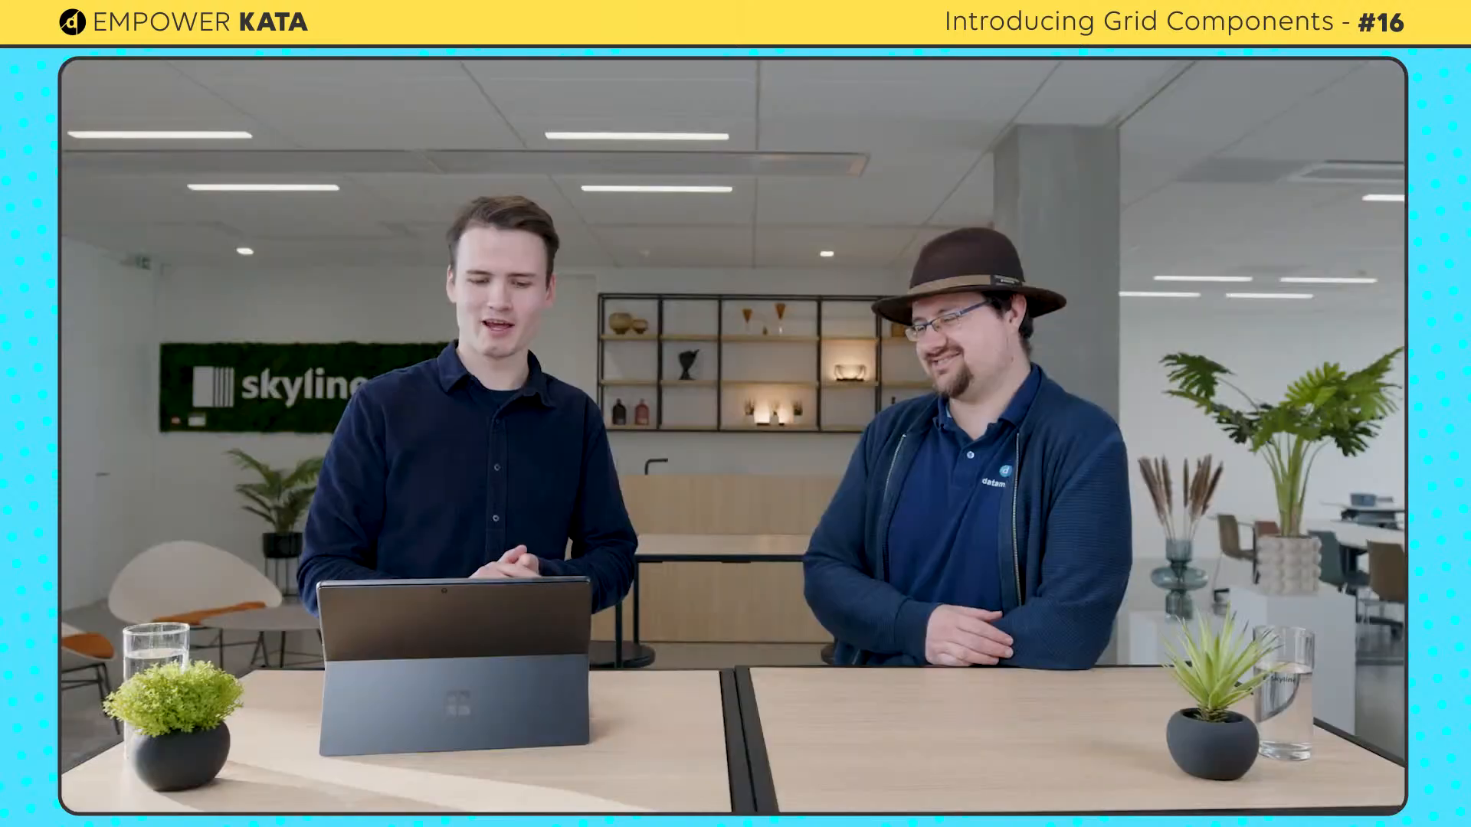
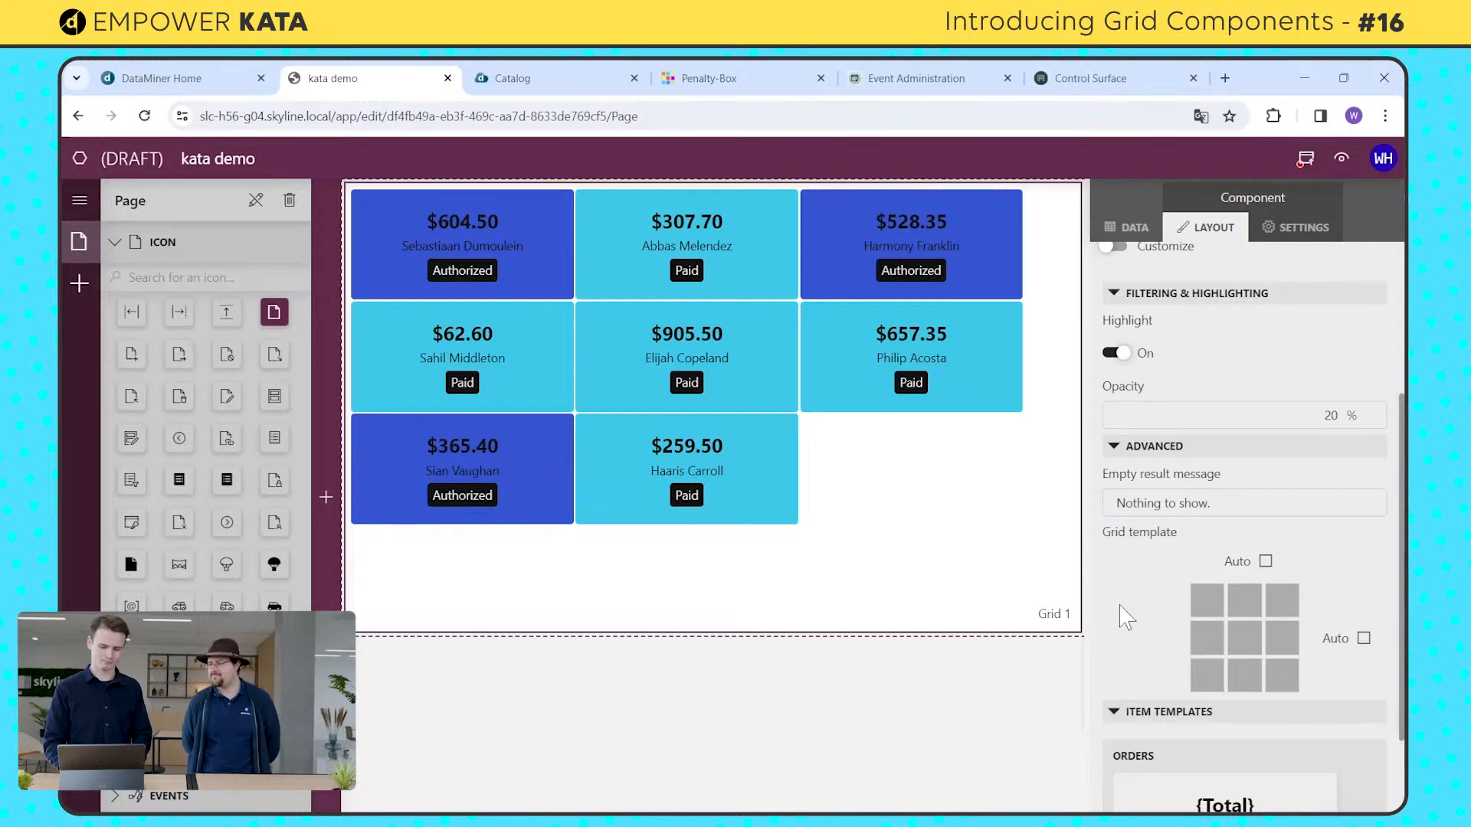
Step: Stretch the grid's cards to fill the component's width and height, and set the grid template to 4 columns and 1 row
left_click(1266, 562)
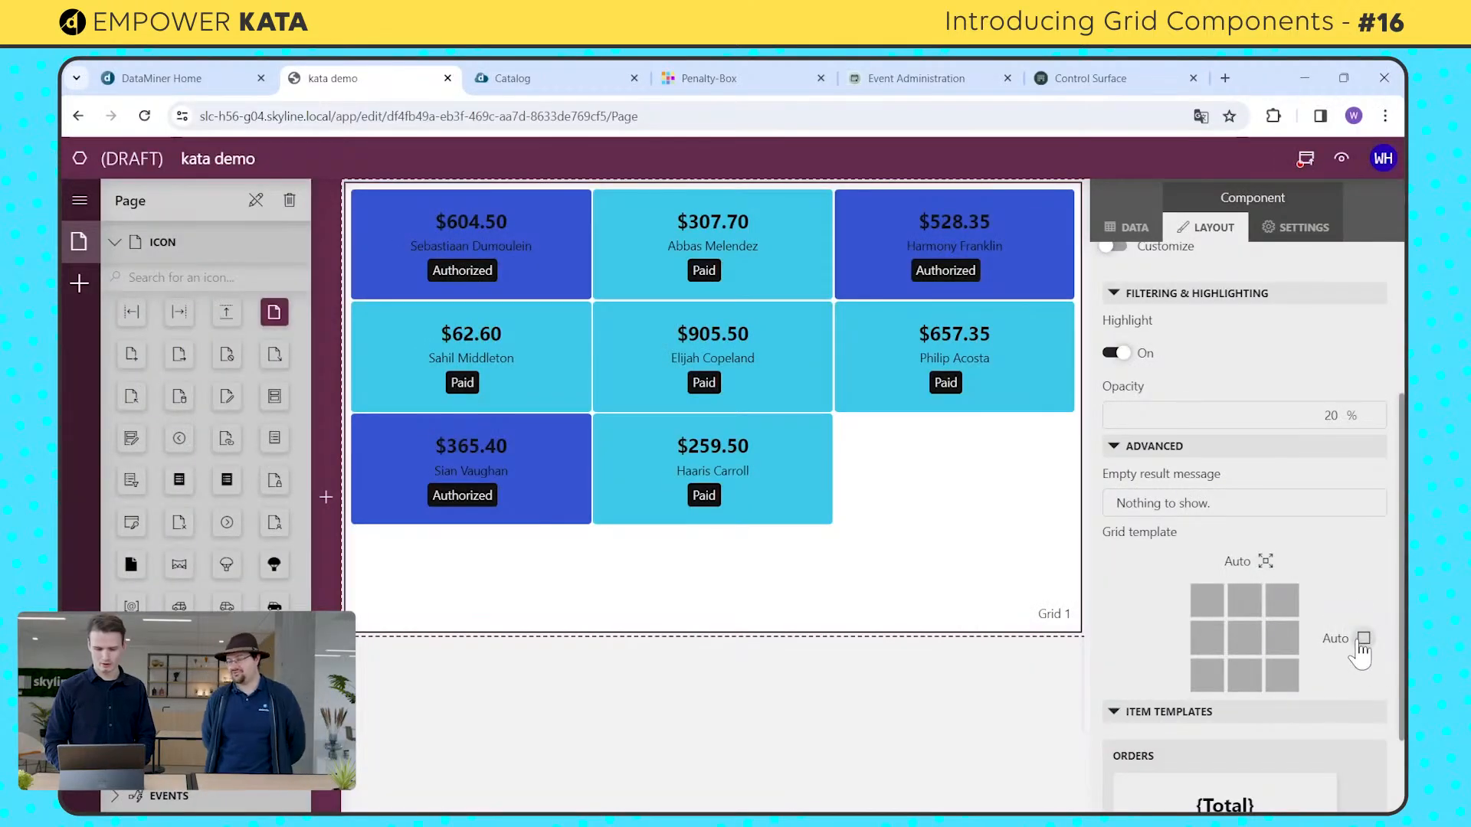
left_click(1363, 639)
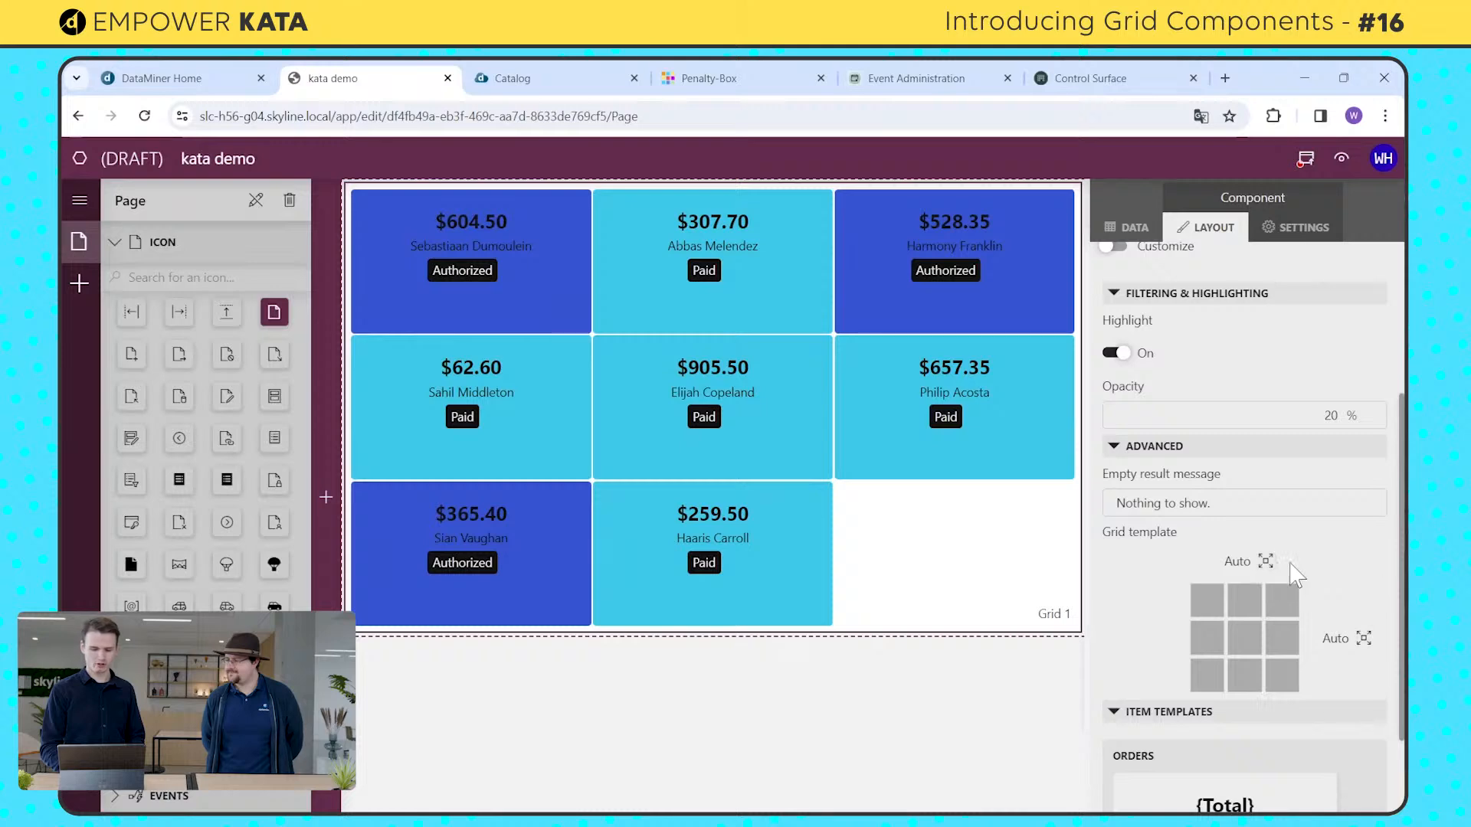
left_click(1233, 567)
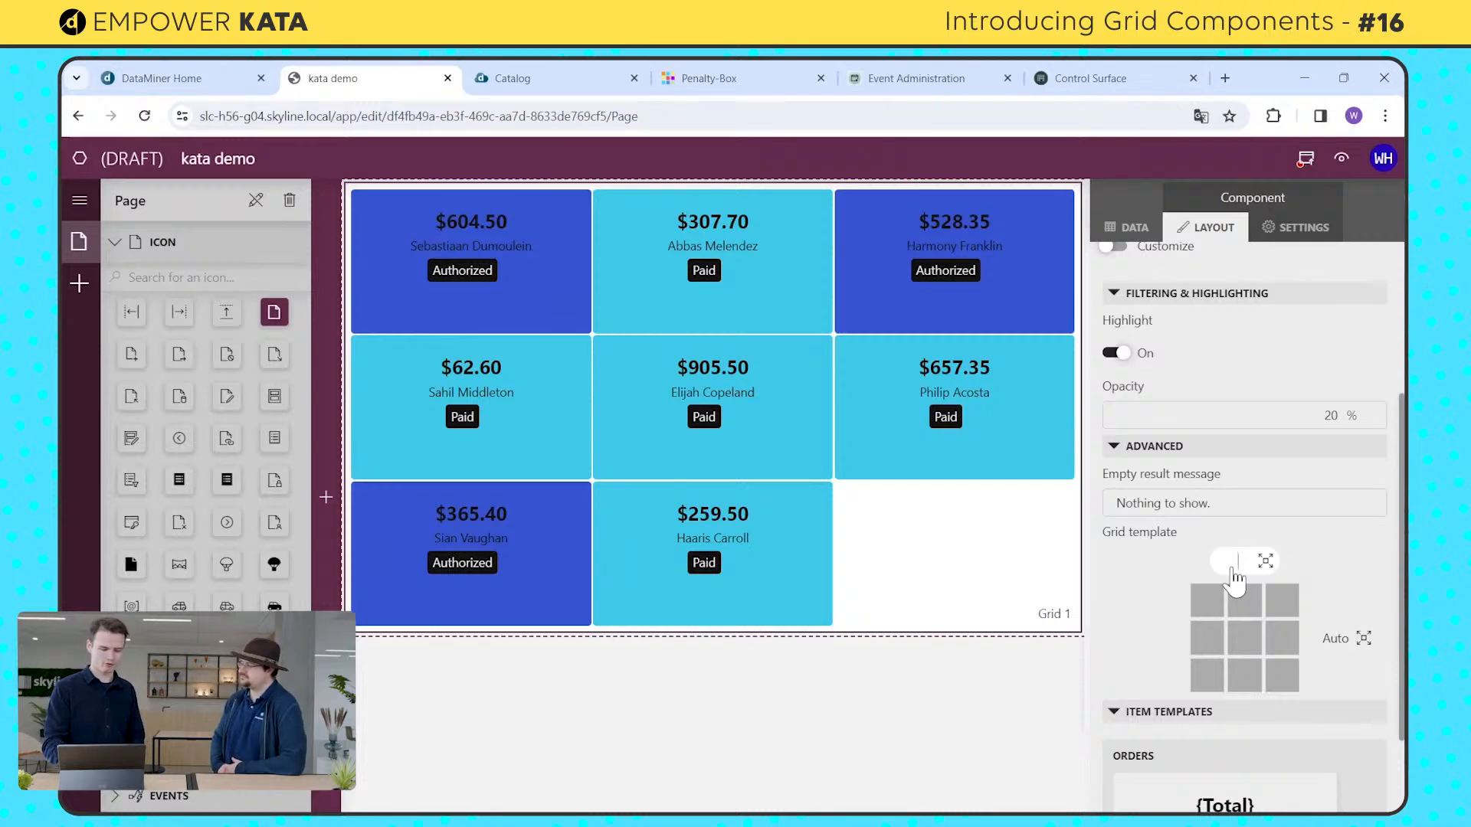
type("4")
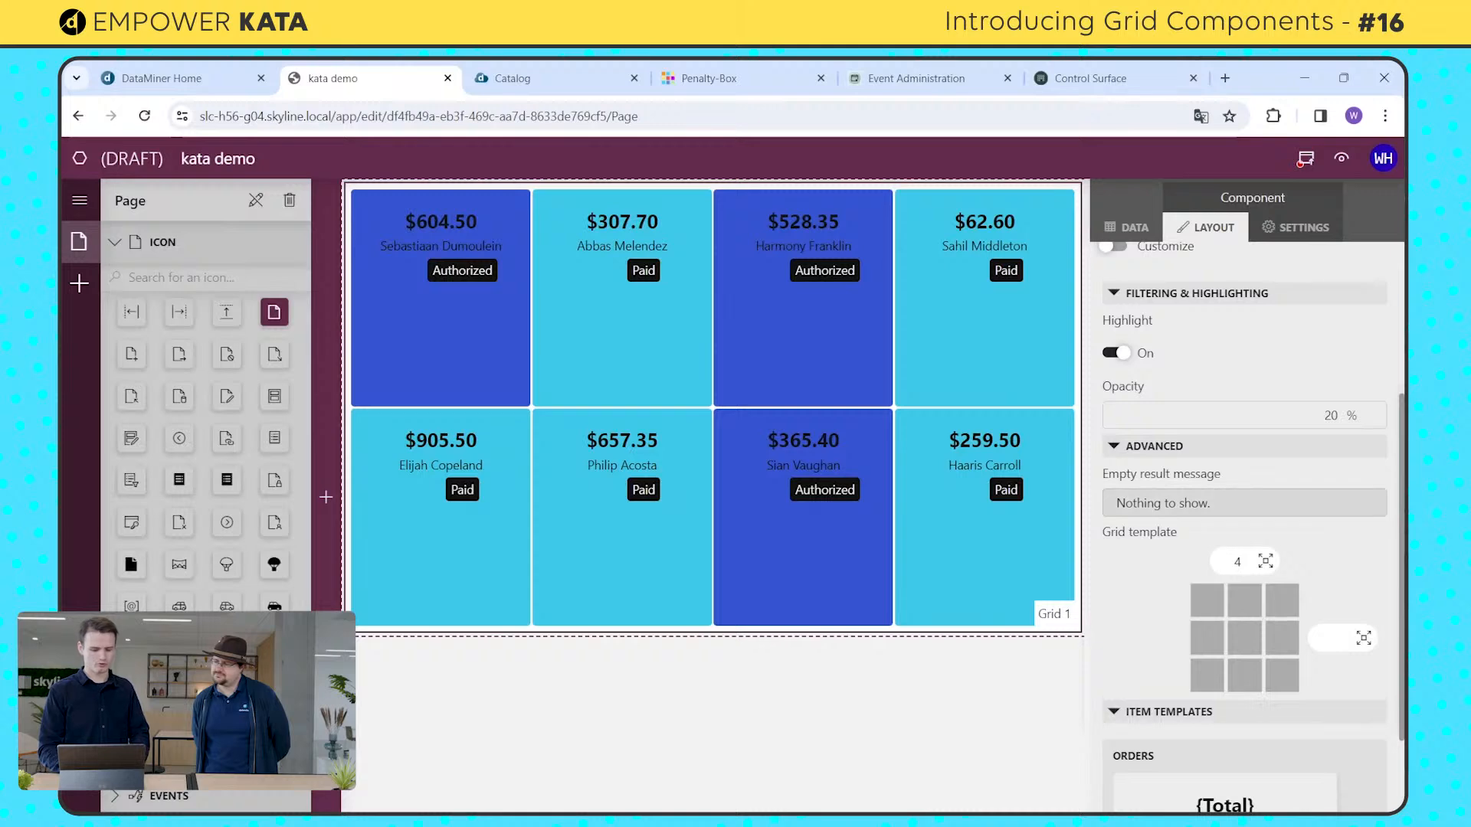
key("Return")
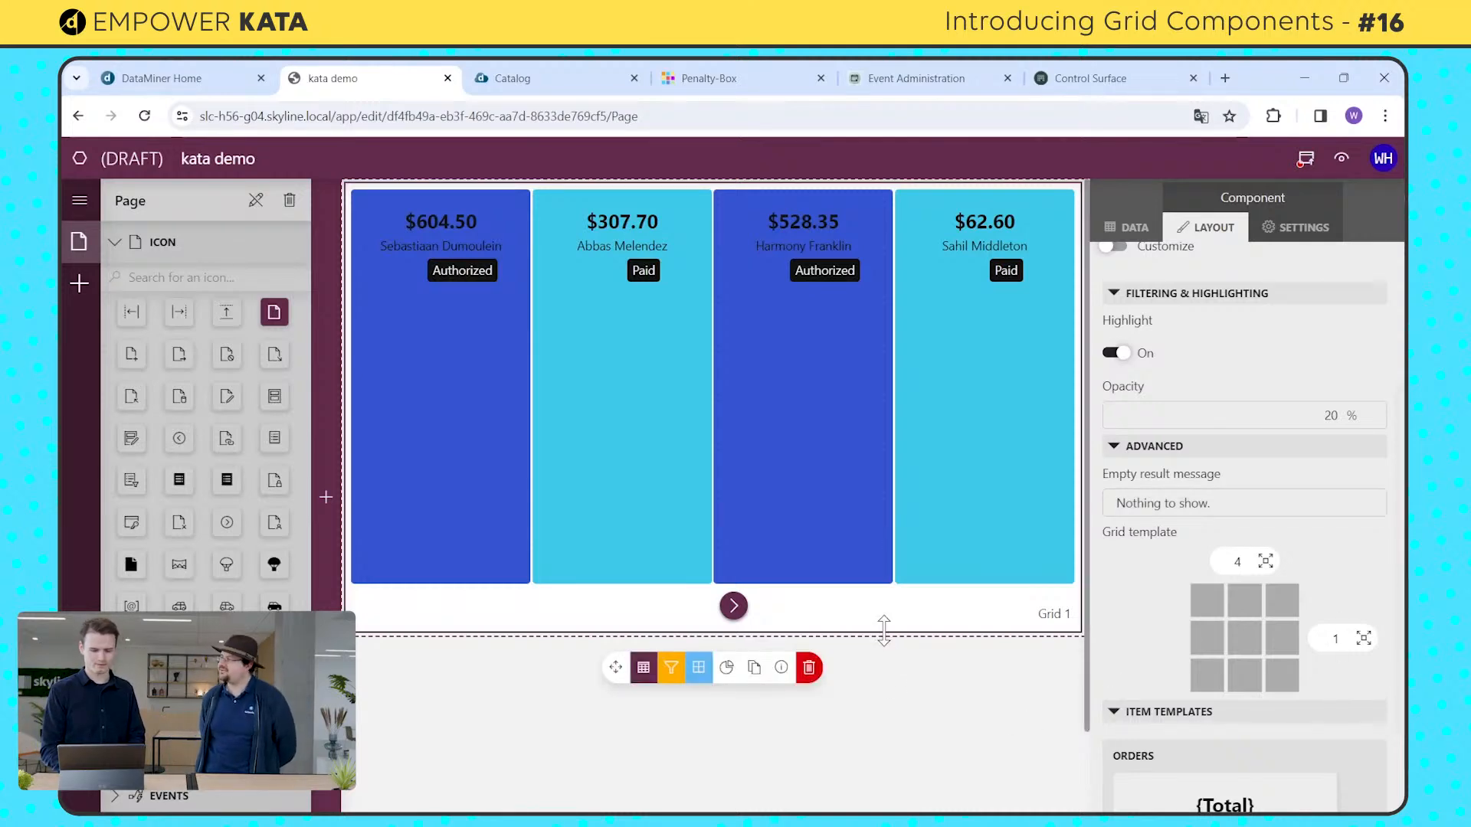
Step: Shrink the Grid component to about half its height and page forward and back through the order cards
left_click_drag(884, 630, 828, 390)
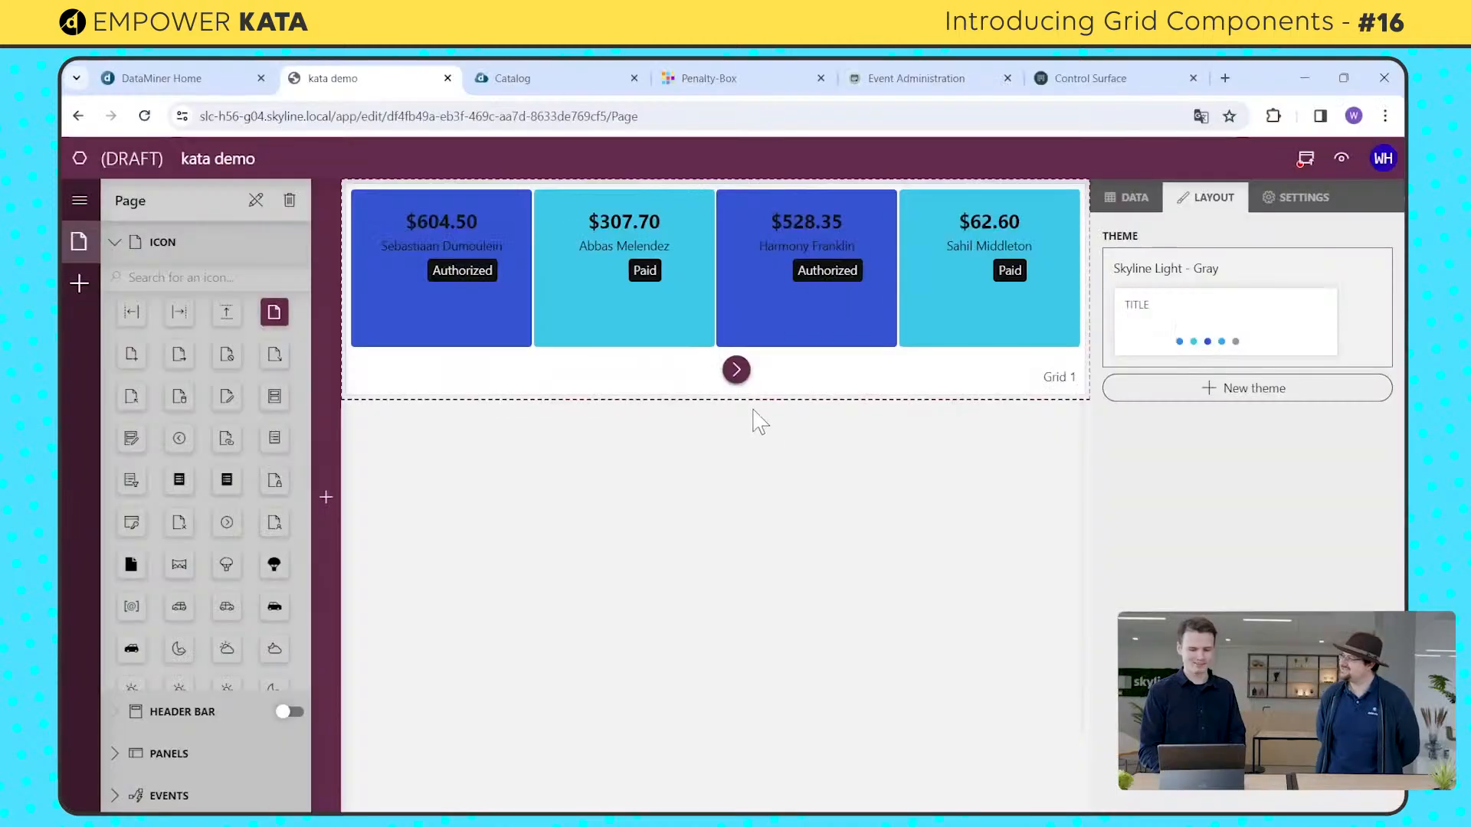
left_click(739, 393)
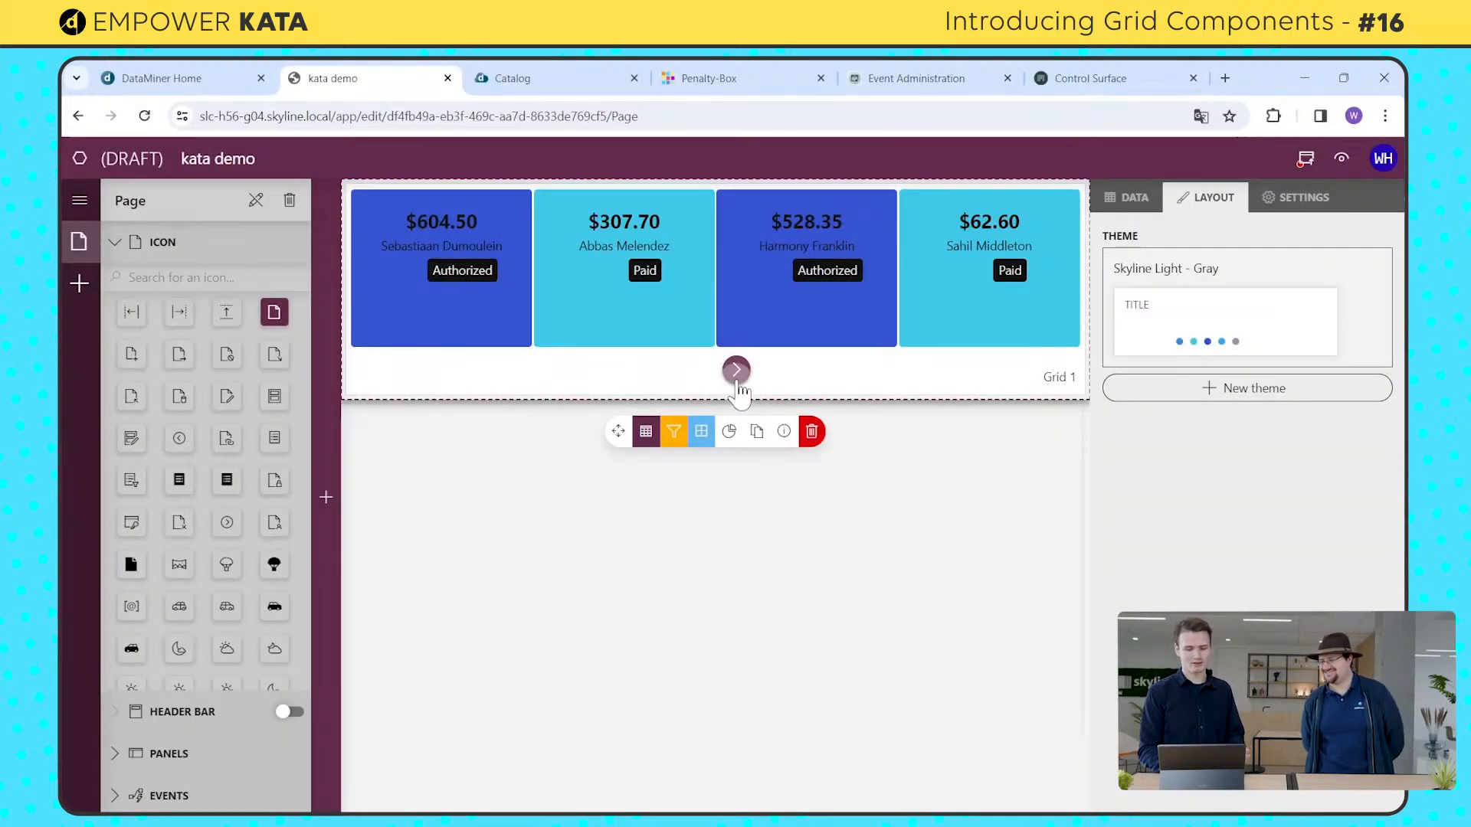
left_click(736, 374)
left_click(692, 372)
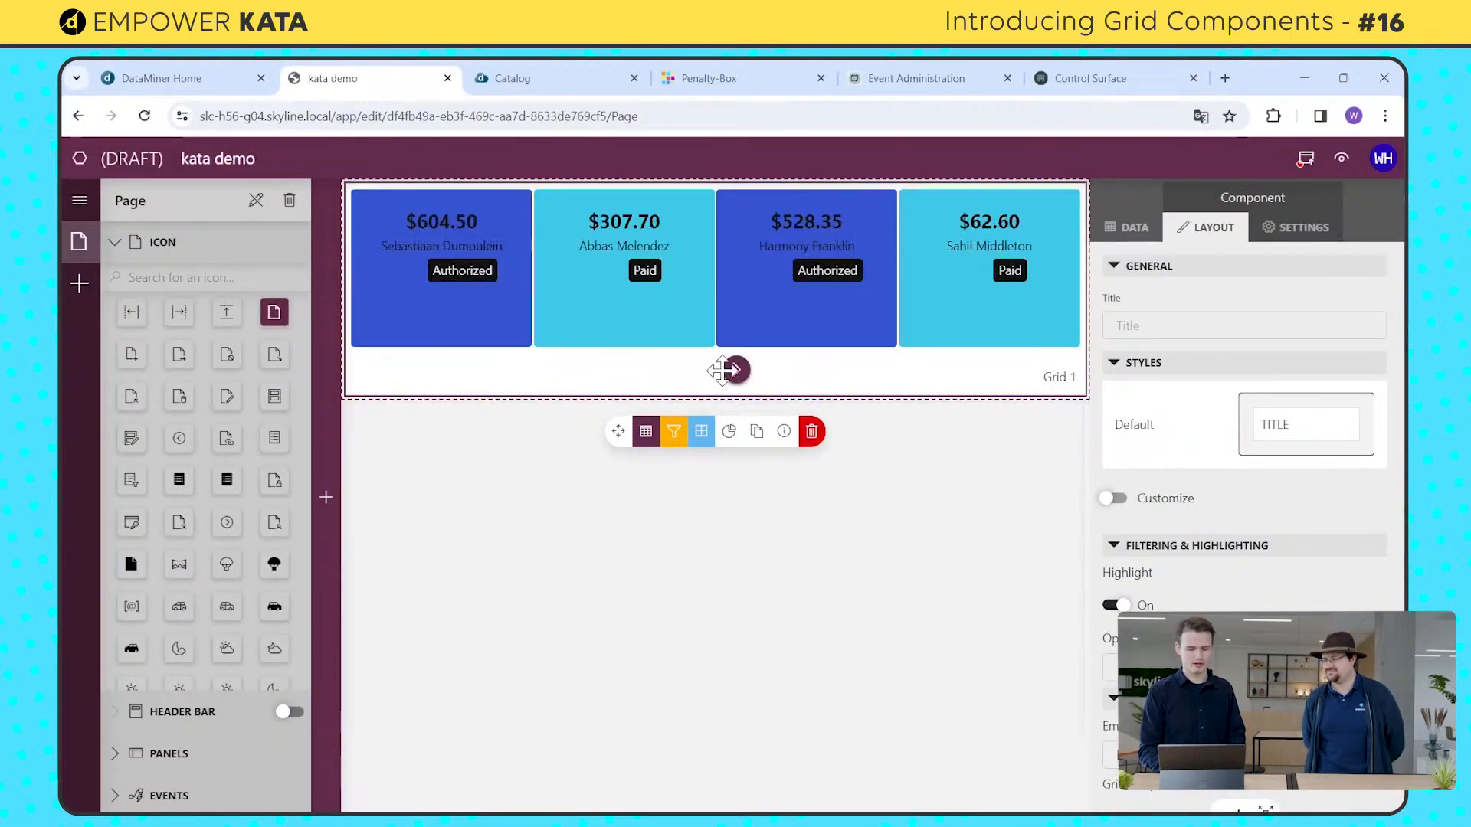
left_click(735, 372)
left_click(692, 373)
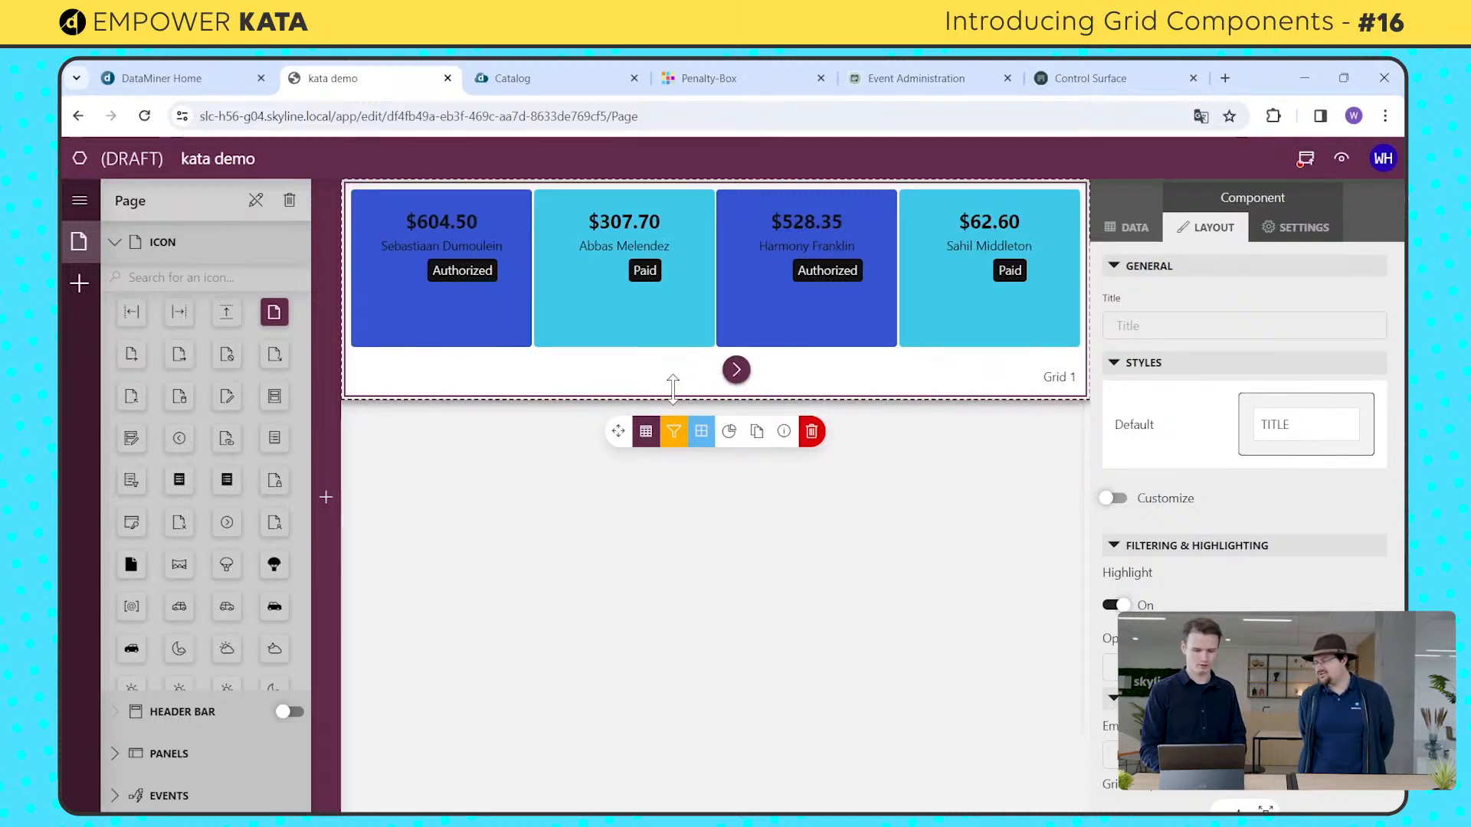
Step: Try the Grid component's template with 2 columns
left_click(878, 487)
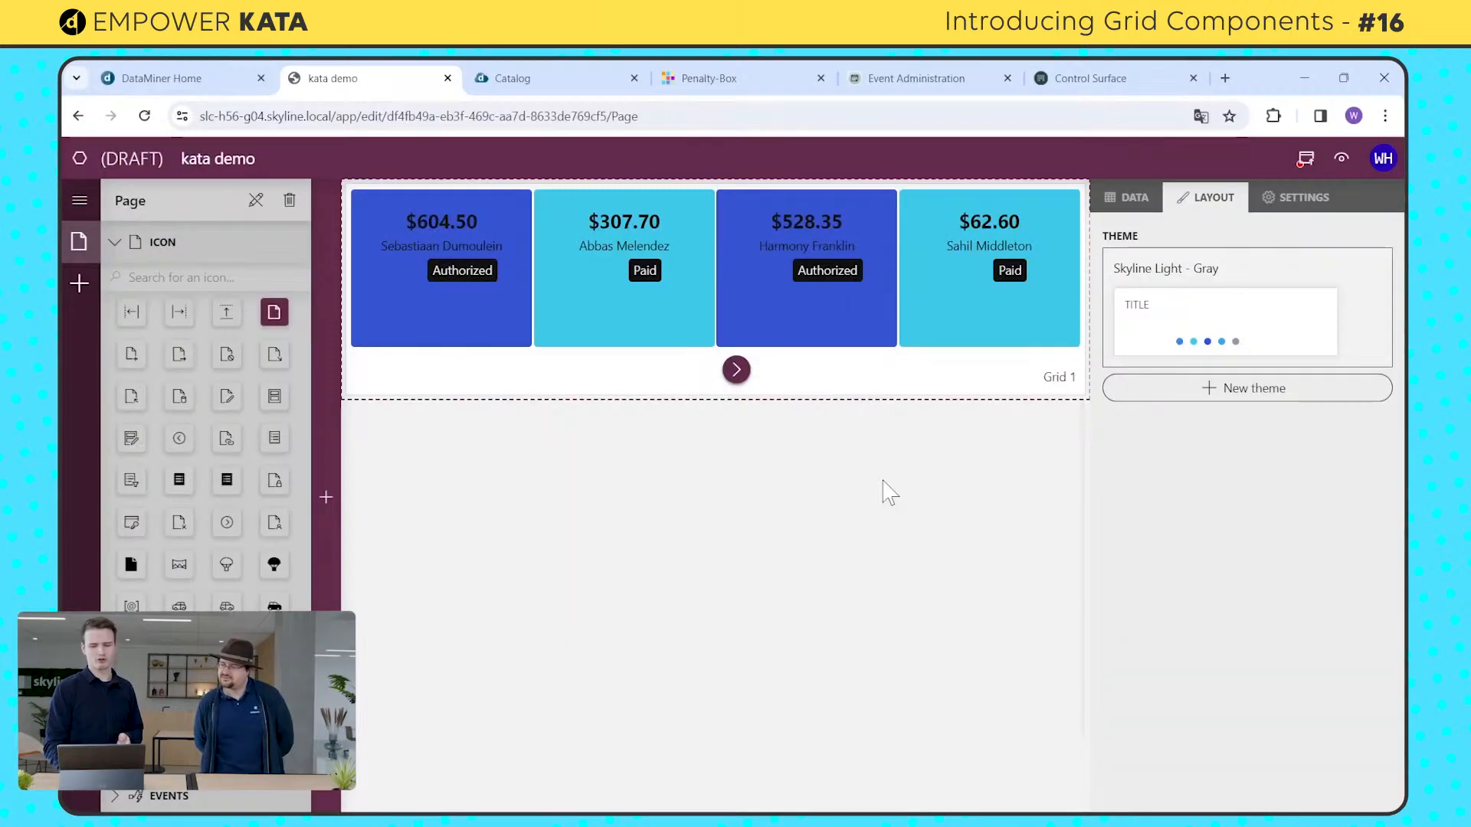
left_click(1009, 370)
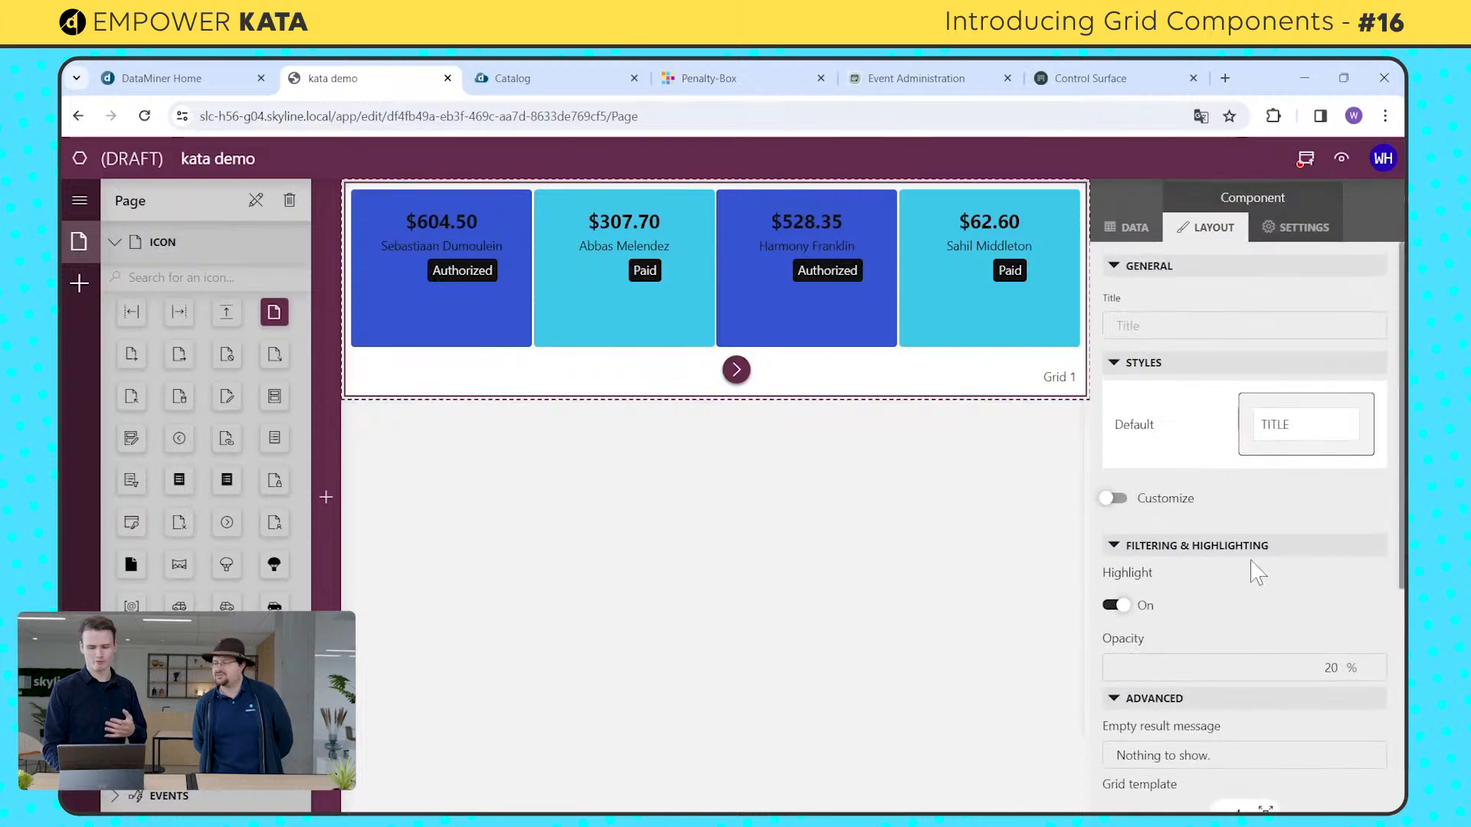
scroll(1249, 567, "down", 5)
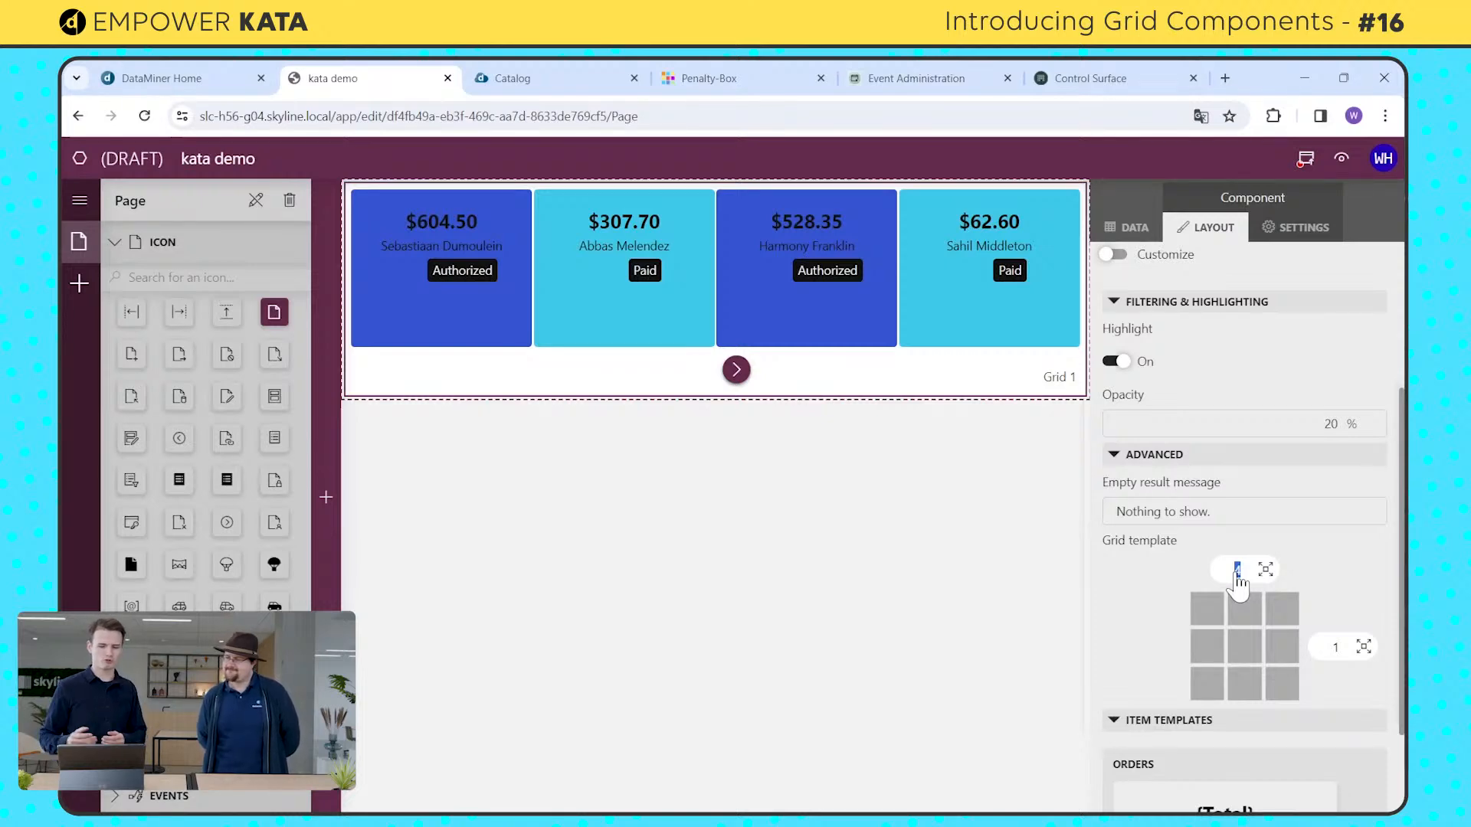
type("2")
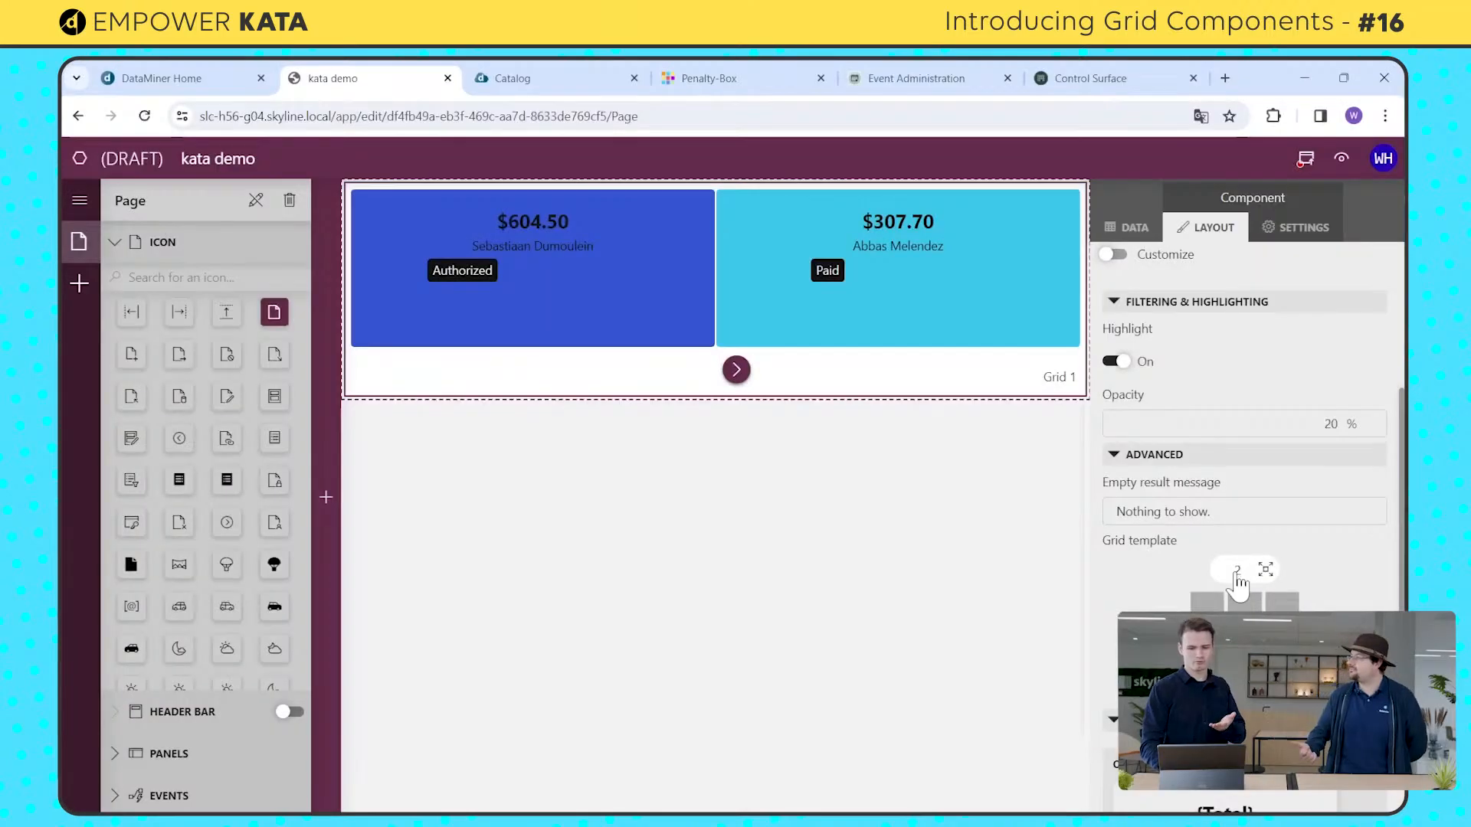
Step: Switch to the Penalty-Box application to view its grid of service cards
left_click(1088, 78)
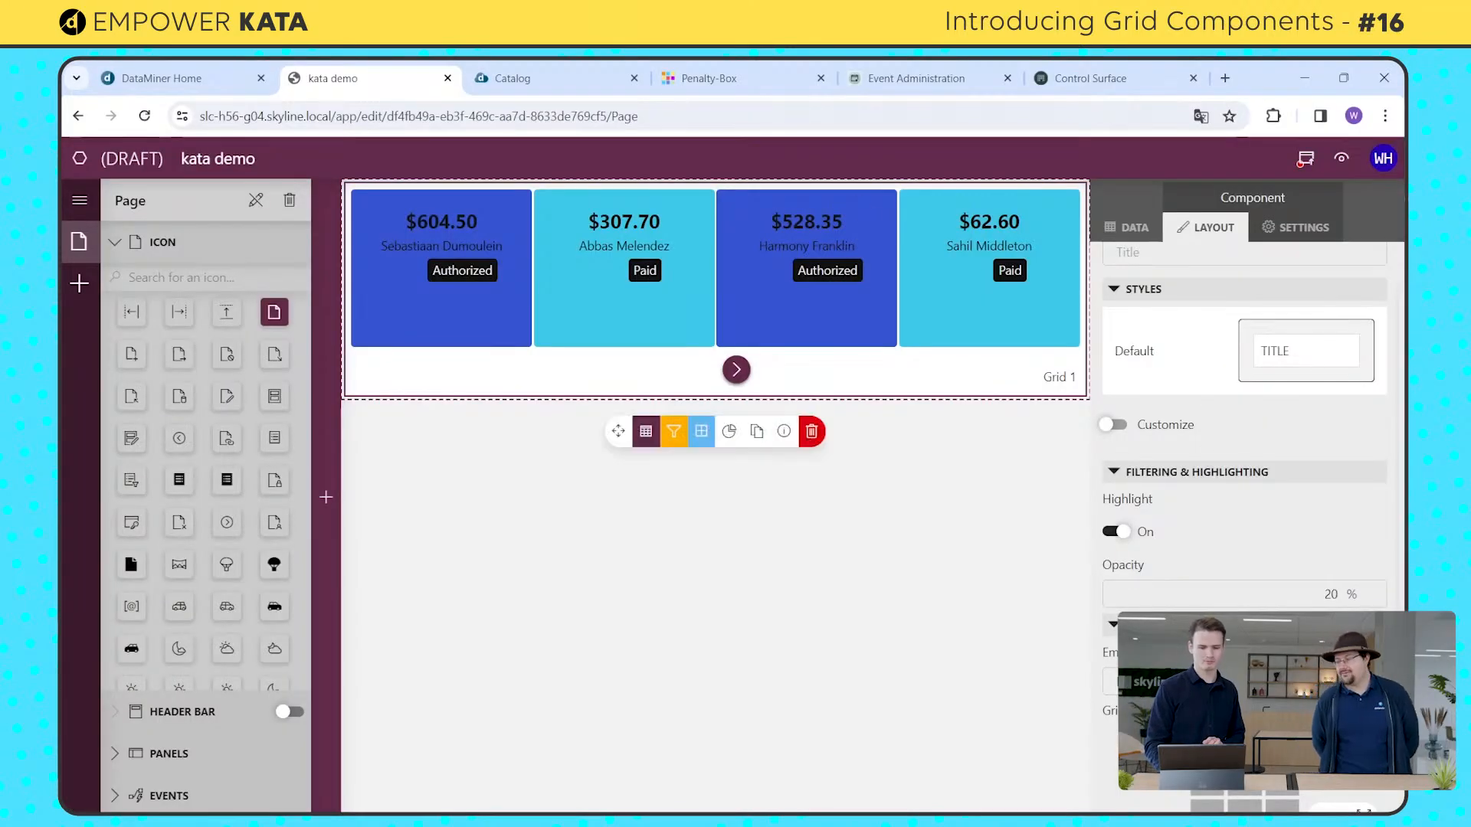
left_click(685, 73)
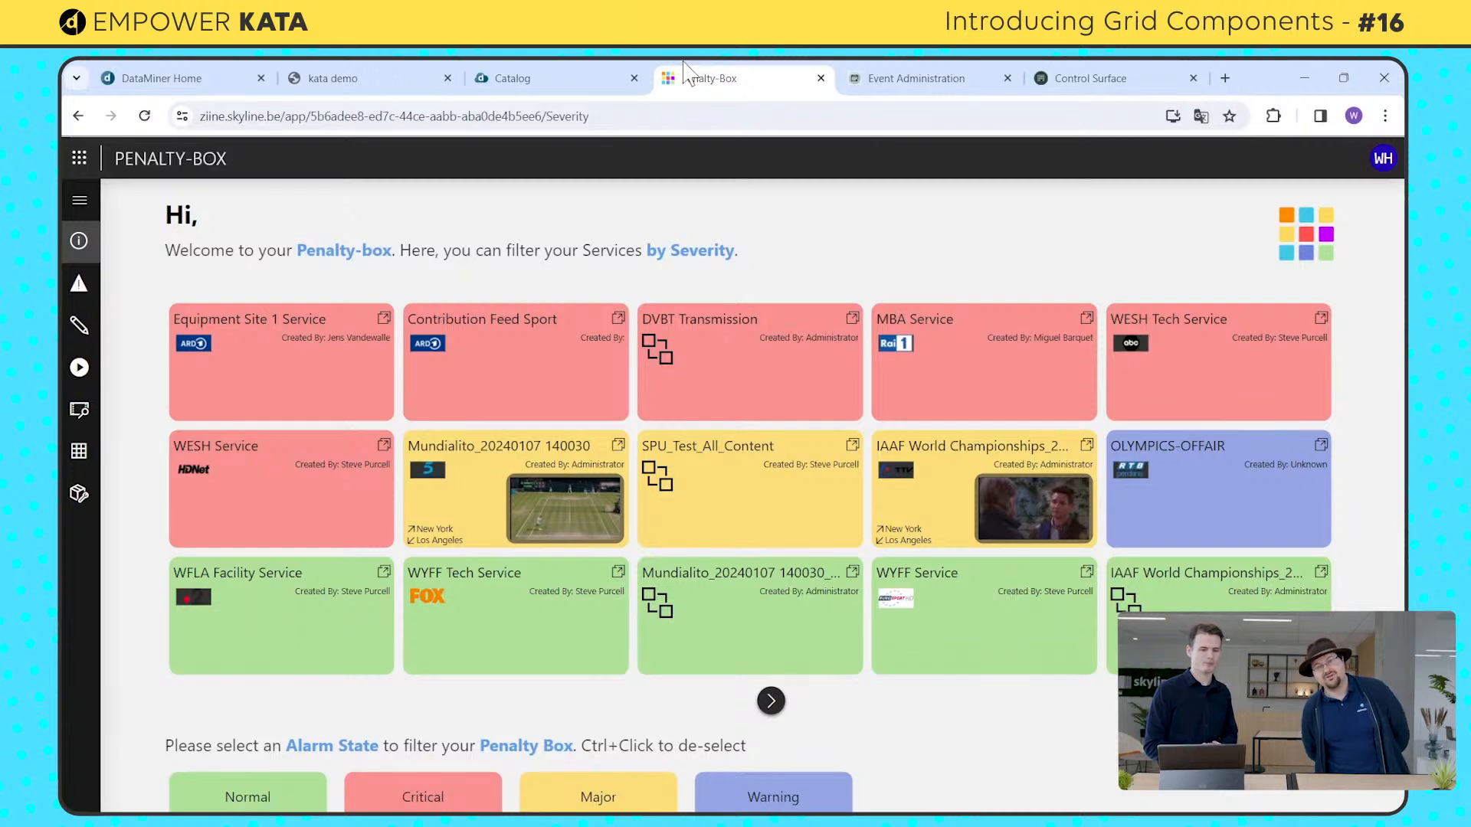